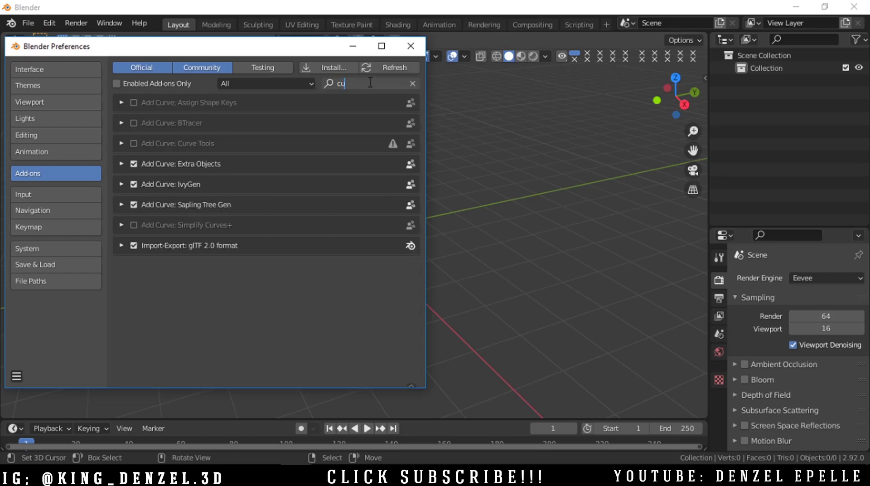
# - Filter the add-ons list by "curv" and point out the Add Curve: Extra Objects add-on
pyautogui.write('rv')
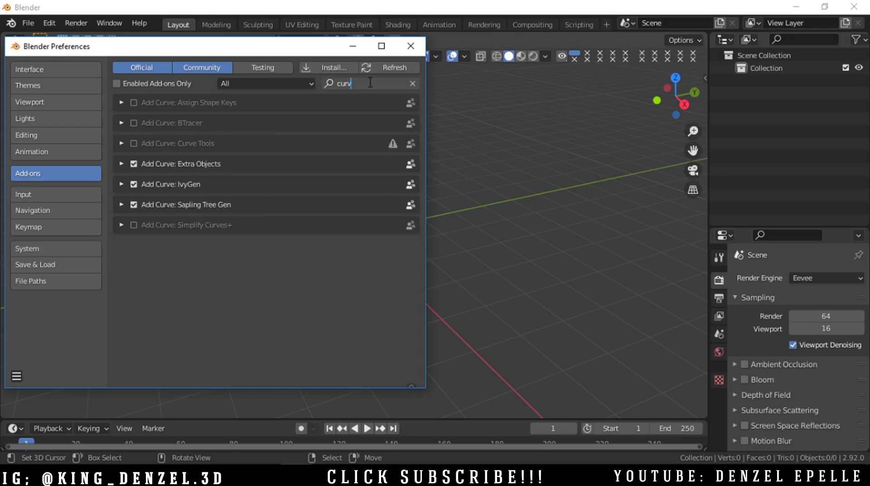
pyautogui.click(130, 165)
pyautogui.click(132, 163)
# - Search the add-ons for "extra" to check the Curve and Mesh Extra Objects add-ons
pyautogui.press('BackSpace')
pyautogui.press('BackSpace')
pyautogui.press('BackSpace')
pyautogui.press('BackSpace')
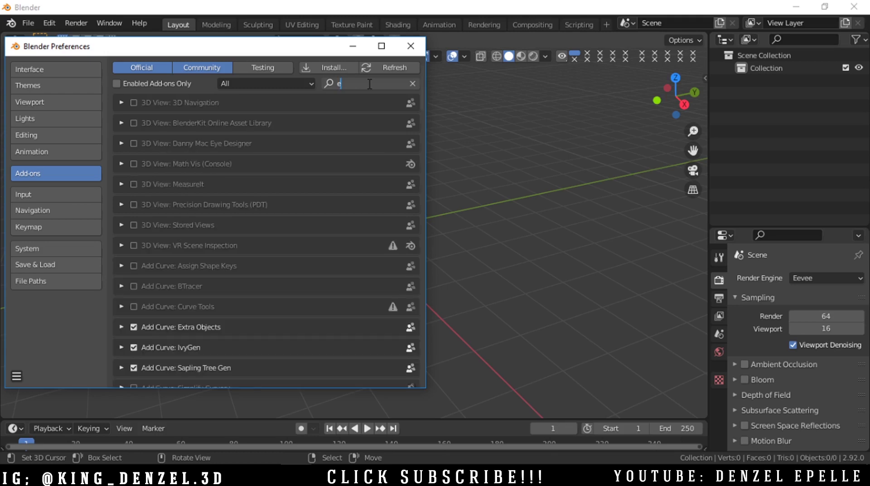
pyautogui.write('extra')
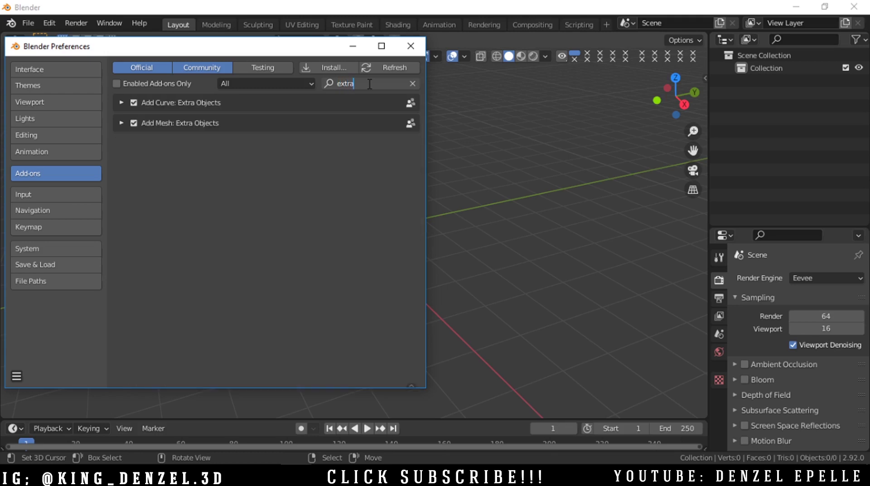
pyautogui.write(' c')
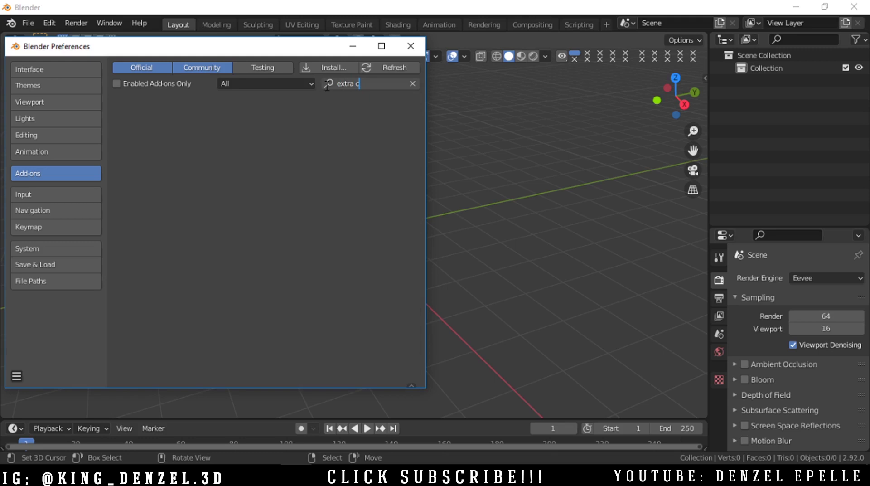
pyautogui.press('BackSpace')
pyautogui.press('BackSpace')
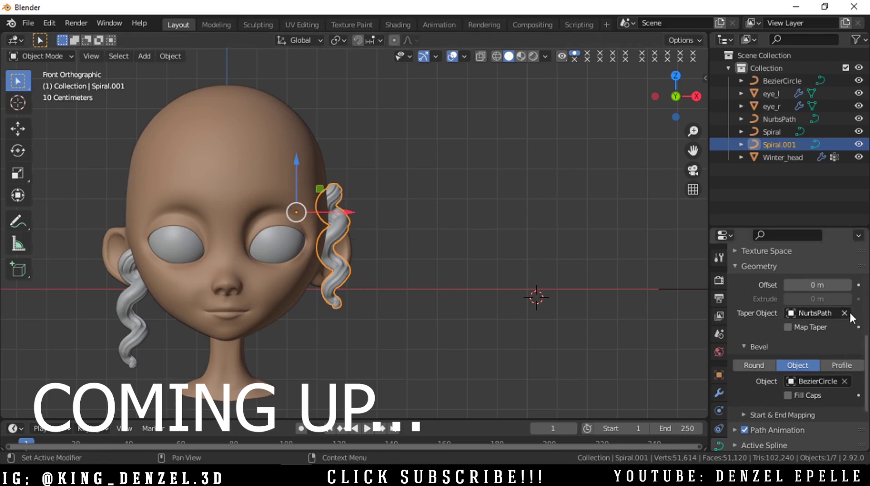
# - Clear the taper object of the Spiral.001 curl and enter Edit Mode with the Select Box tool
pyautogui.click(844, 312)
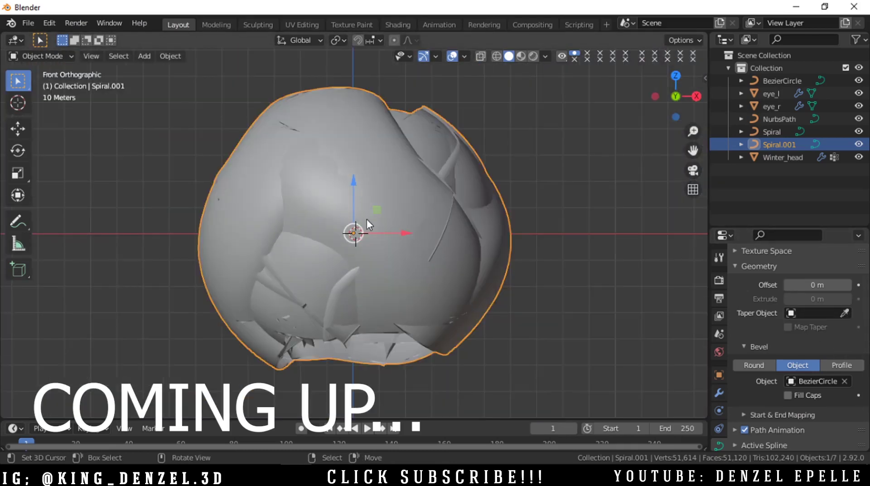
pyautogui.hotkey('ctrl', 'Tab')
pyautogui.click(470, 222)
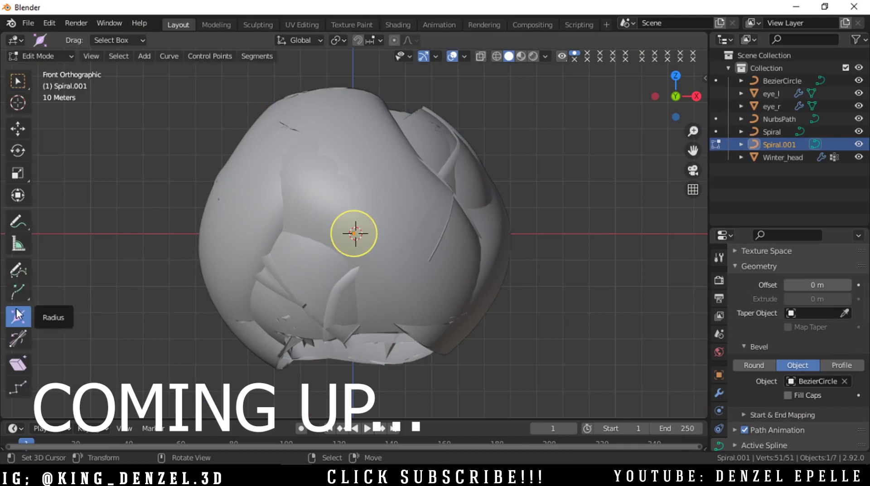
pyautogui.click(20, 84)
# - Shrink the radius of all Spiral.001 control points in several Shrink/Fatten passes until it is a slim curl beside the ear
pyautogui.hotkey('alt', 's')
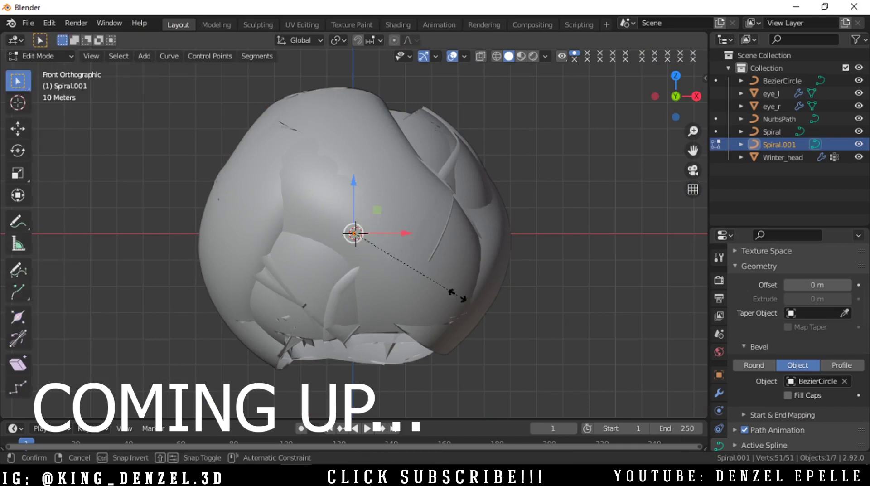
pyautogui.click(363, 240)
pyautogui.scroll(10, 470, 331)
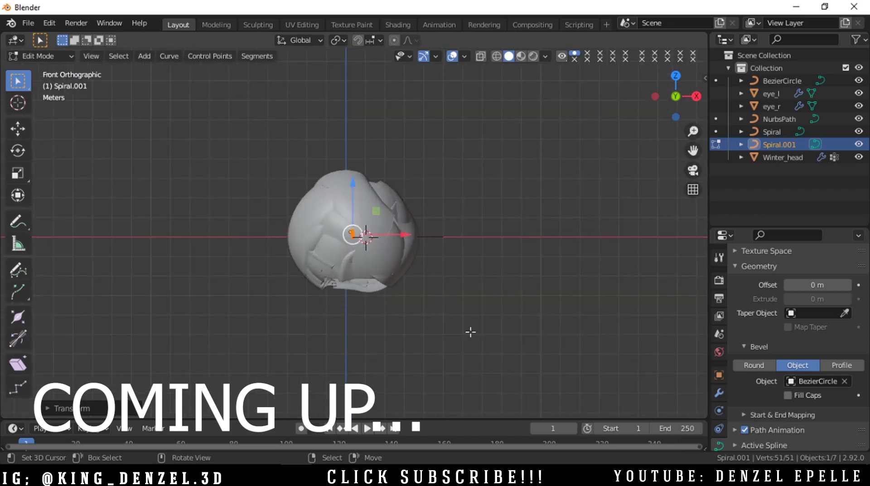
pyautogui.hotkey('alt', 's')
pyautogui.click(357, 245)
pyautogui.scroll(14, 360, 249)
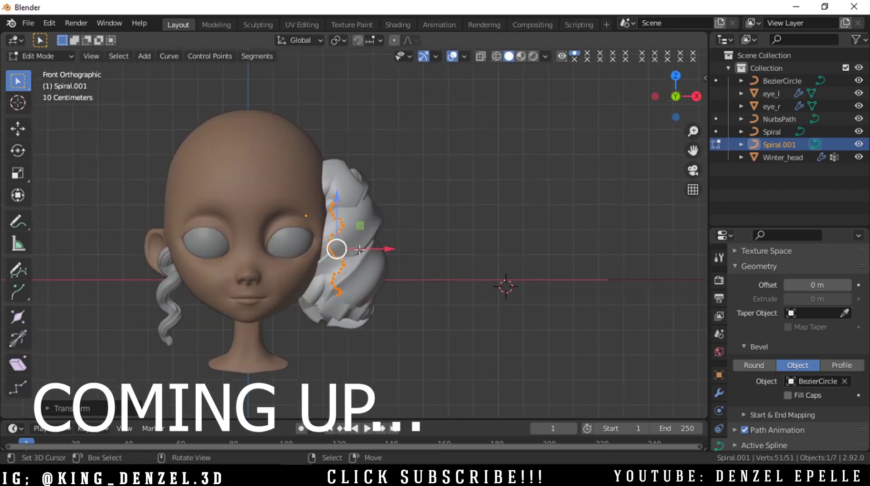
pyautogui.hotkey('alt', 's')
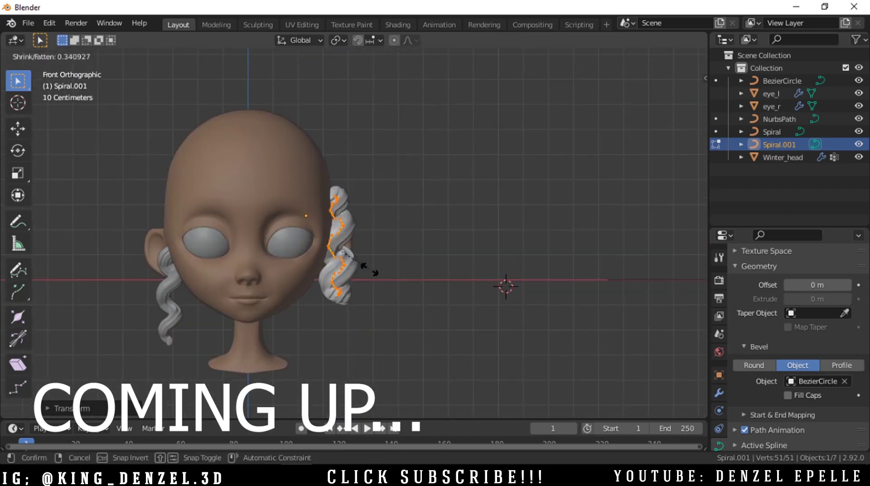
pyautogui.click(361, 265)
pyautogui.scroll(5, 361, 266)
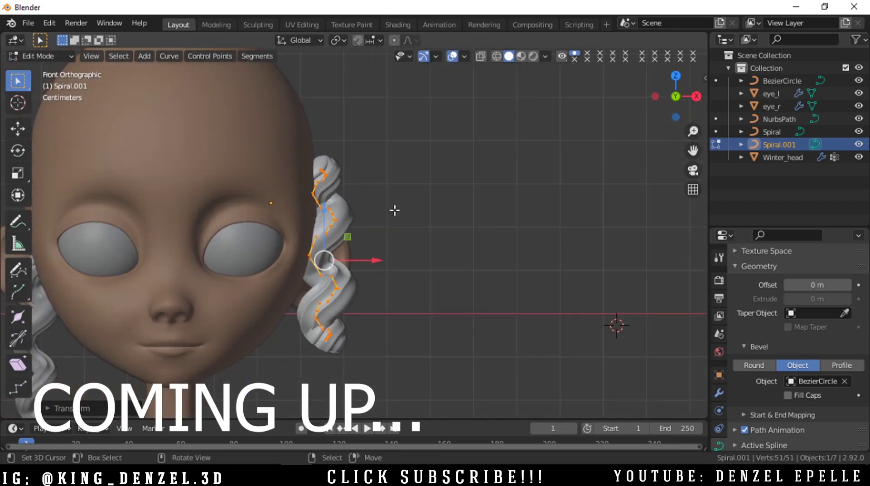
pyautogui.moveTo(692, 151); pyautogui.dragTo(706, 54)
pyautogui.scroll(2, 468, 257)
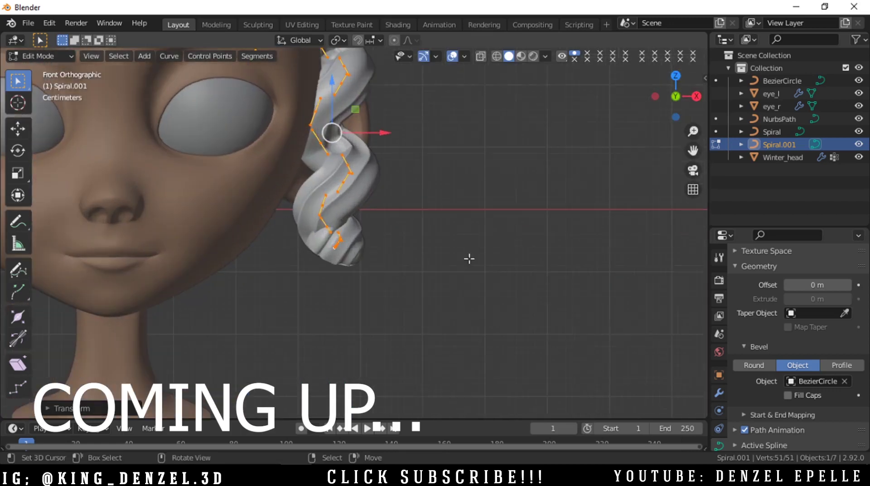
pyautogui.hotkey('alt', 's')
pyautogui.click(423, 228)
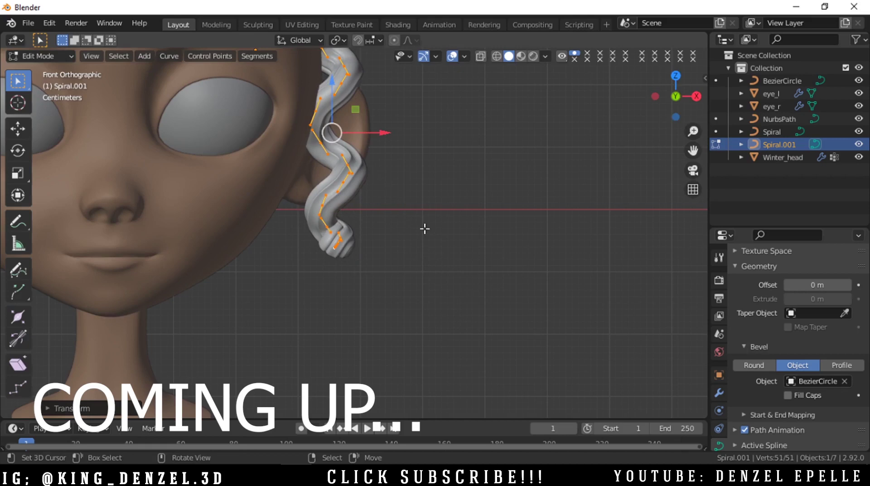
# - Select the end control points at the lower tip of the Spiral.001 curl and try out moving them
pyautogui.moveTo(424, 228); pyautogui.dragTo(521, 222, button='middle')
pyautogui.moveTo(351, 217); pyautogui.dragTo(406, 241, button='middle')
pyautogui.scroll(7, 406, 241)
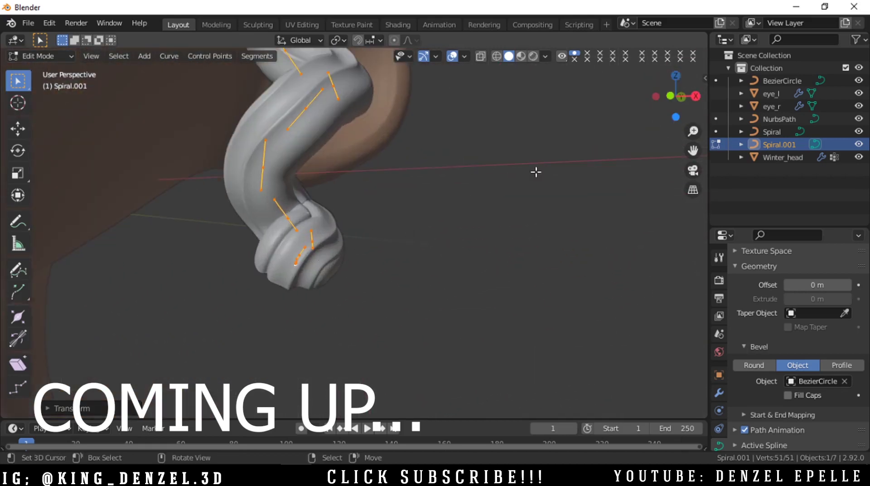
pyautogui.moveTo(677, 97); pyautogui.dragTo(795, 47)
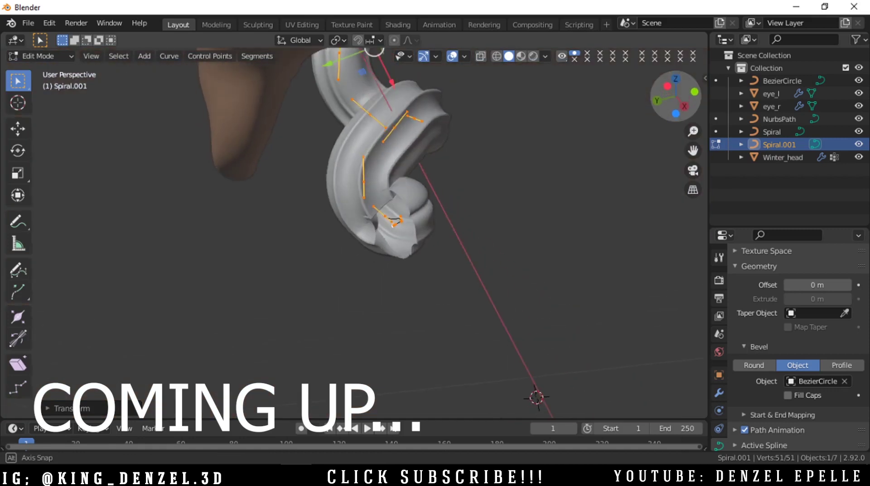
pyautogui.scroll(4, 479, 209)
pyautogui.click(454, 216)
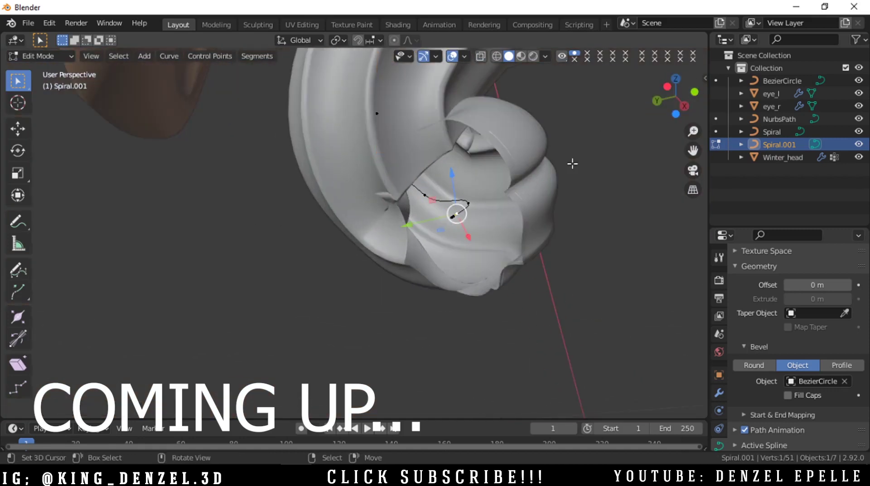
pyautogui.press('g')
pyautogui.rightClick(492, 272)
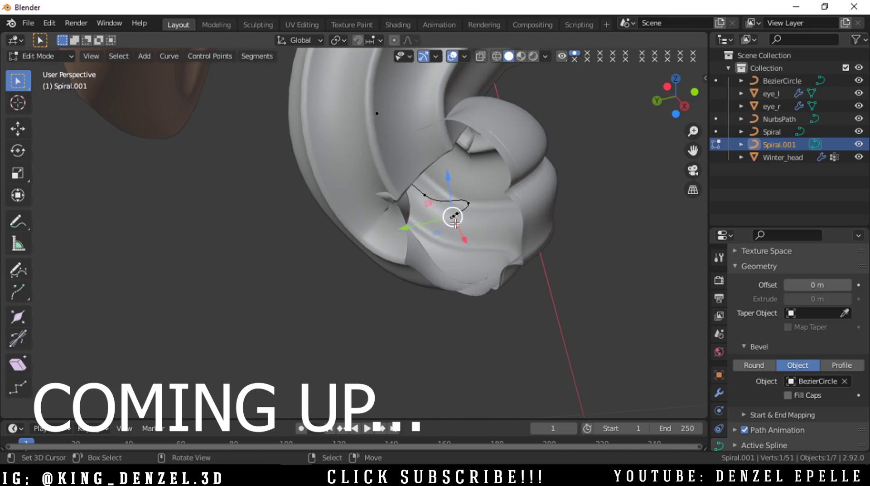
pyautogui.press('g')
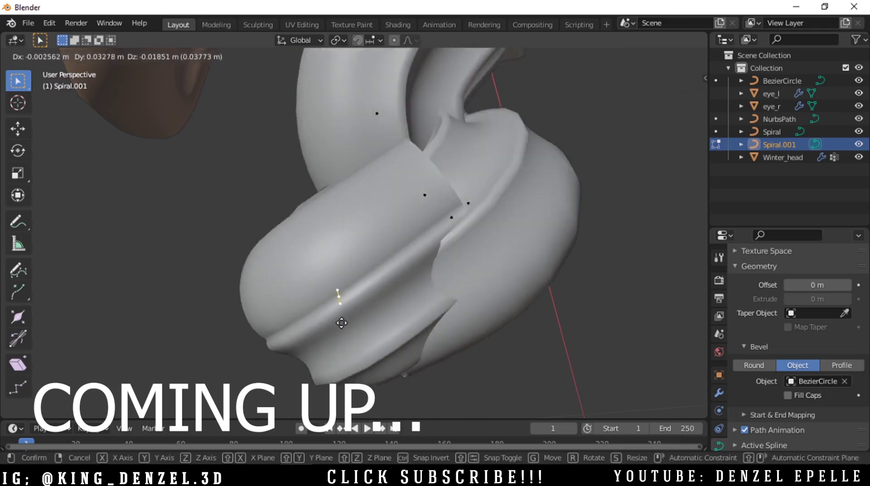
pyautogui.click(510, 154)
pyautogui.press('g')
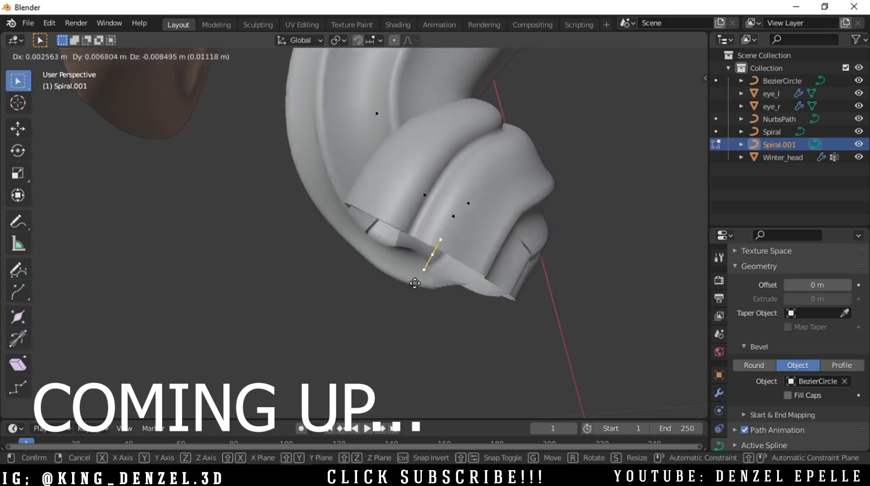
pyautogui.rightClick(493, 333)
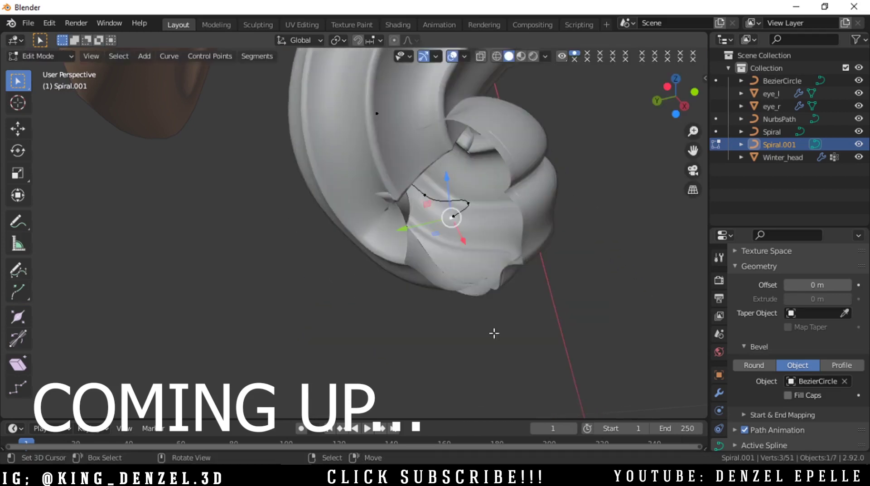
# - Taper the curl's lower end by shrinking the selected tip points' radius to 0 with proportional editing
pyautogui.scroll(-4, 494, 332)
pyautogui.moveTo(493, 332); pyautogui.dragTo(499, 191, button='middle')
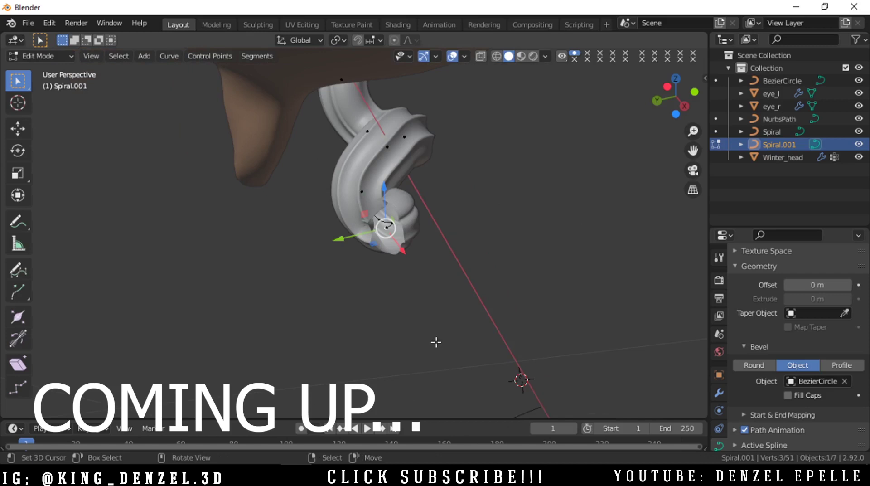
pyautogui.hotkey('alt', 's')
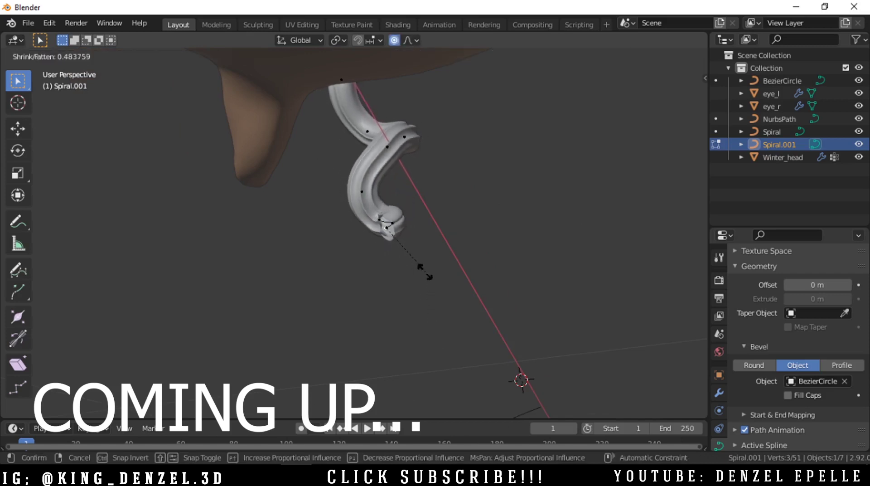
pyautogui.scroll(5, 414, 245)
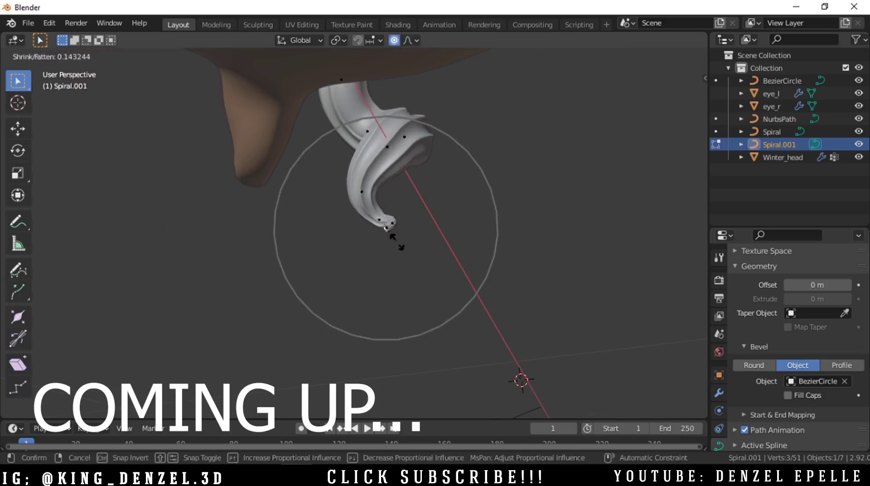
pyautogui.scroll(-8, 392, 234)
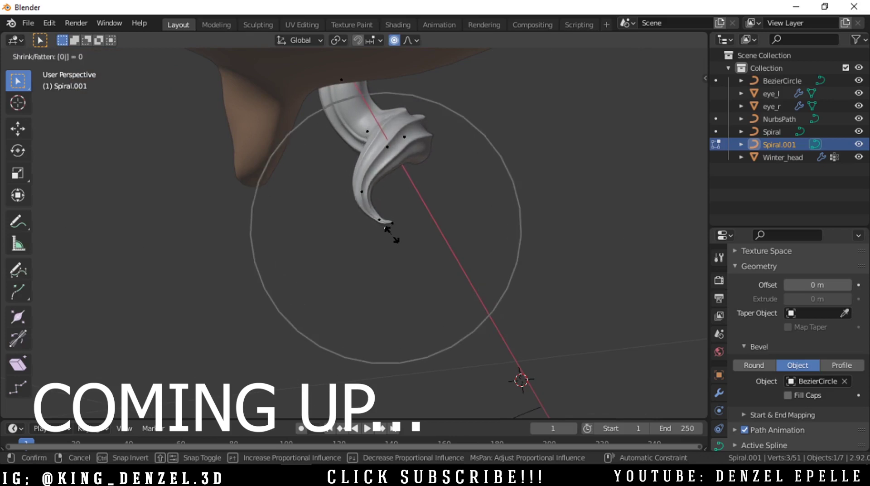
pyautogui.click(392, 234)
# - Return to the front view of the head and switch the Spiral.001 curl back to Object Mode
pyautogui.scroll(-6, 596, 129)
pyautogui.moveTo(596, 128); pyautogui.dragTo(434, 216, button='middle')
pyautogui.press('`')
pyautogui.click(358, 173)
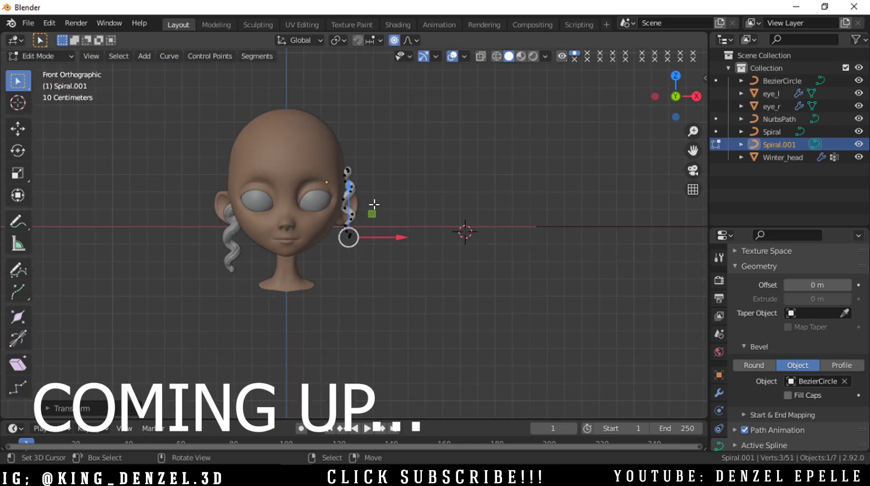
pyautogui.scroll(4, 373, 204)
pyautogui.scroll(-5, 374, 204)
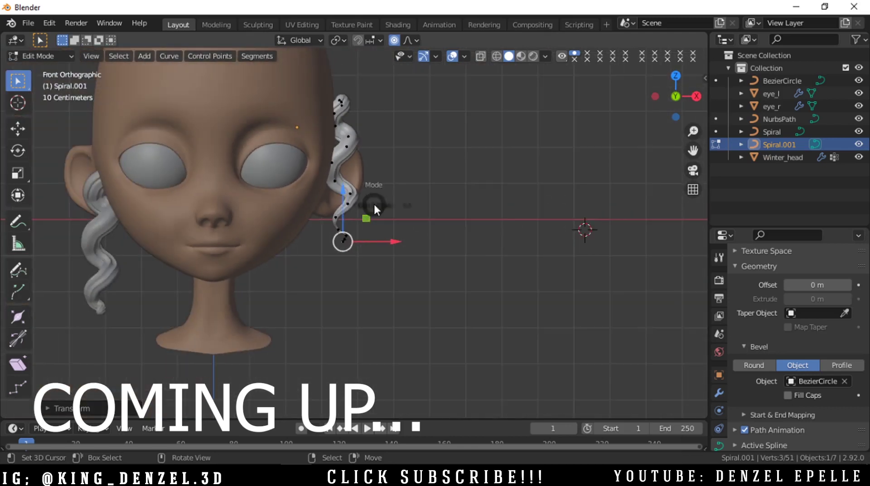
pyautogui.click(295, 218)
pyautogui.scroll(-2, 346, 184)
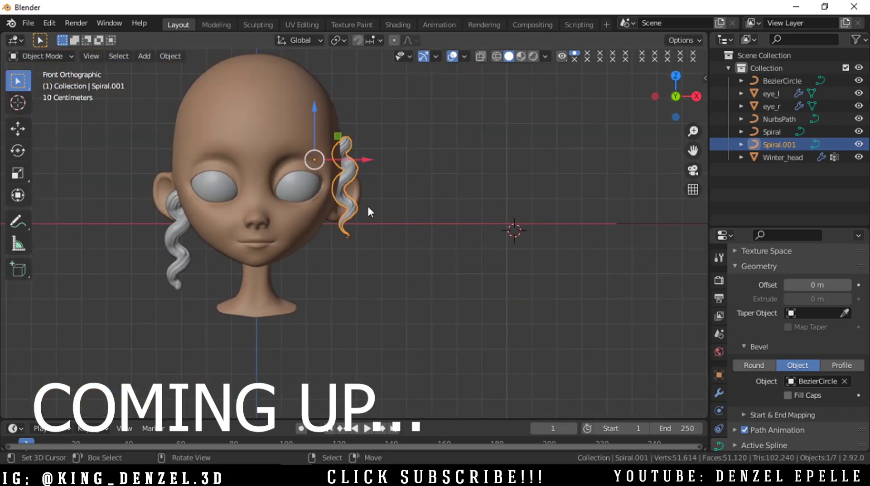
pyautogui.scroll(-2, 368, 209)
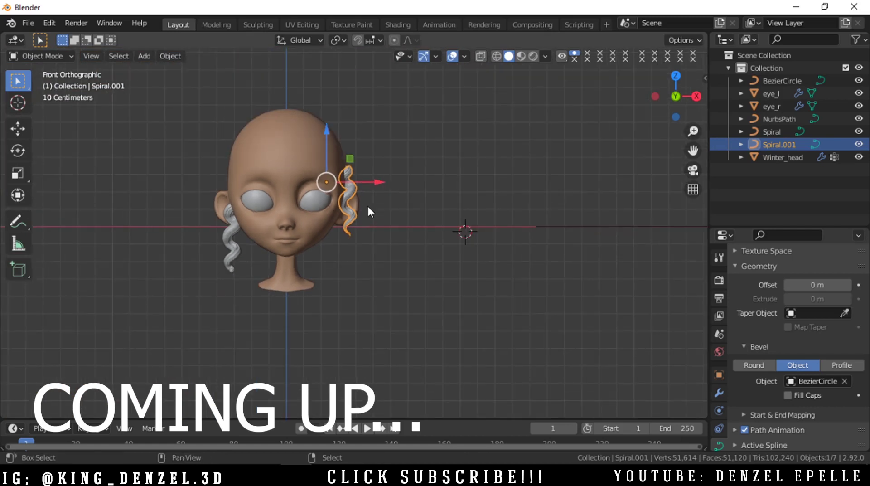
# - Duplicate the tapered curl to the opposite side of the head and enlarge the copy
pyautogui.hotkey('shift', 'd')
pyautogui.click(221, 174)
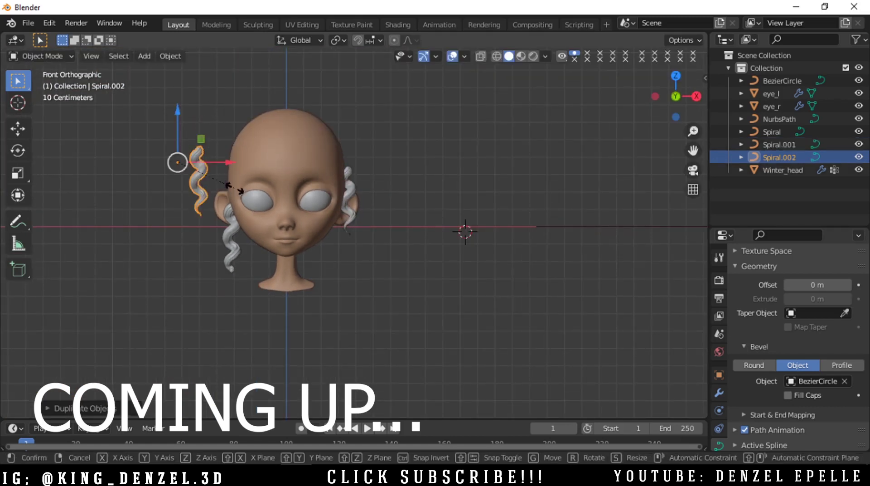
pyautogui.press('s')
pyautogui.click(271, 188)
# - Rotate the duplicated curl in the front view and move it against the side of the head above the ear
pyautogui.scroll(1, 271, 187)
pyautogui.press('r')
pyautogui.click(308, 263)
pyautogui.press('g')
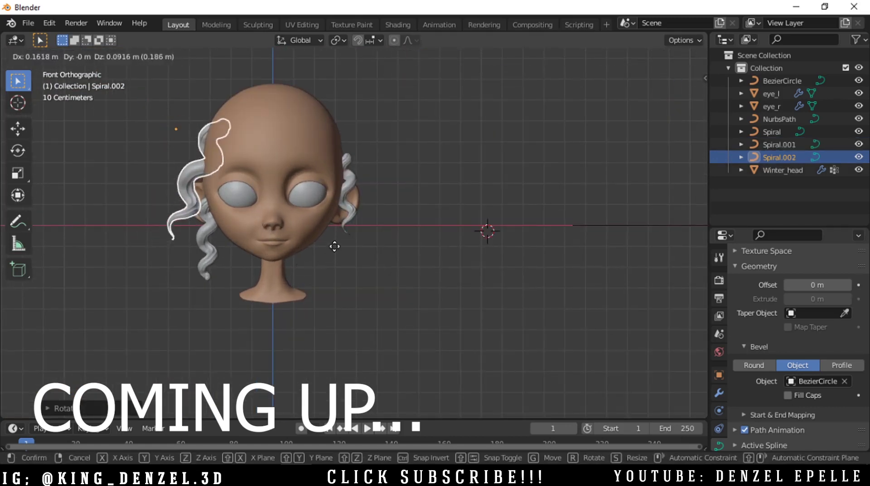
pyautogui.click(338, 233)
# - In the left view, rotate the duplicated curl with trackball rotation and place it above and behind the ear
pyautogui.moveTo(353, 243); pyautogui.dragTo(356, 243, button='middle')
pyautogui.moveTo(659, 96); pyautogui.dragTo(717, 97)
pyautogui.click(662, 98)
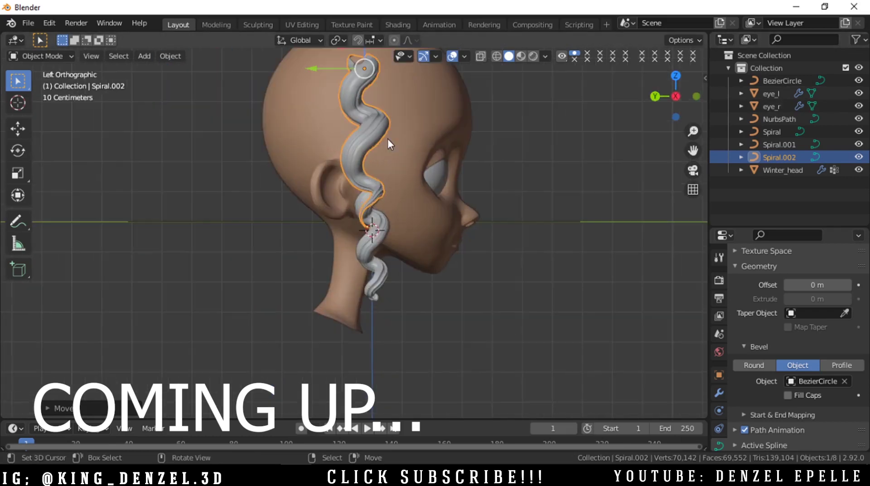
pyautogui.scroll(3, 391, 58)
pyautogui.press('r')
pyautogui.press('r')
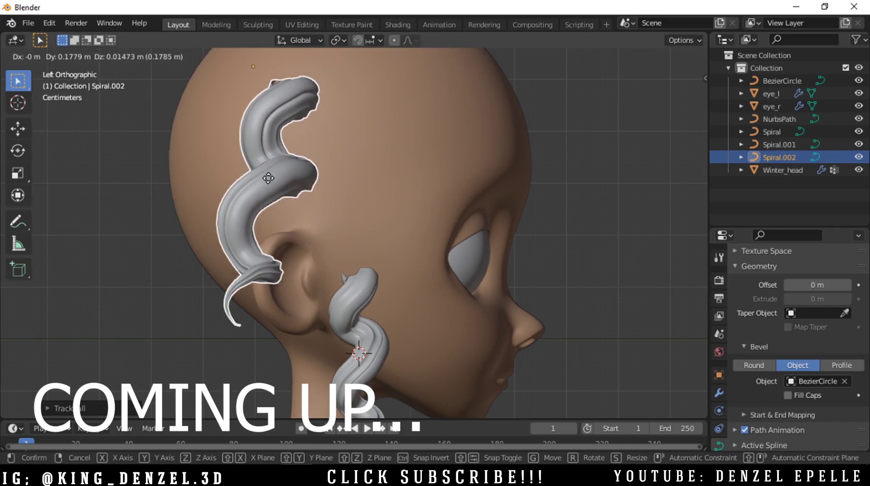
pyautogui.click(391, 168)
pyautogui.press('r')
pyautogui.click(389, 204)
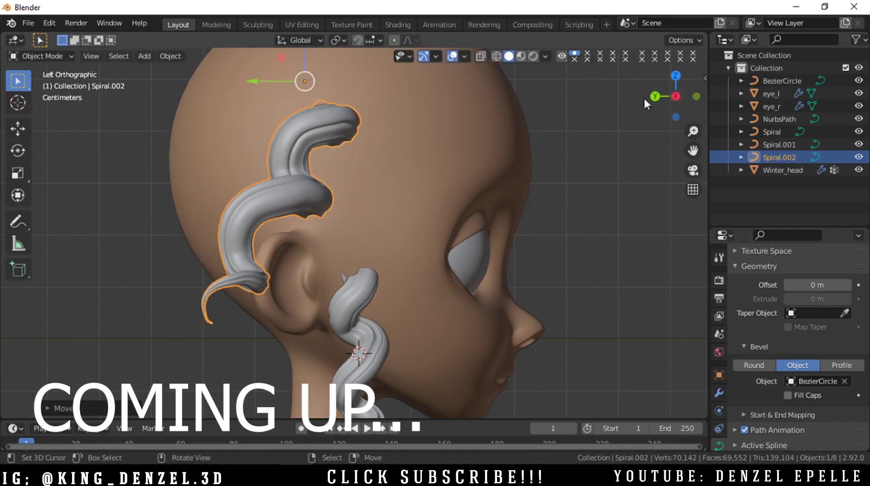
# - In the back view, move the enlarged duplicate curl against the side of the head
pyautogui.click(655, 96)
pyautogui.press('g')
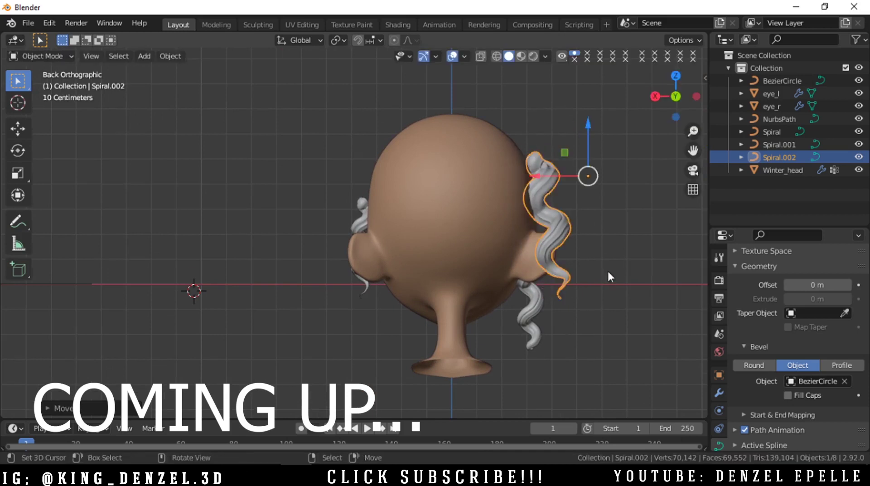
pyautogui.click(602, 229)
# - In Edit Mode, select all but one control point of the duplicated curl and adjust their radius with Shrink/Fatten
pyautogui.moveTo(668, 90); pyautogui.dragTo(534, 93)
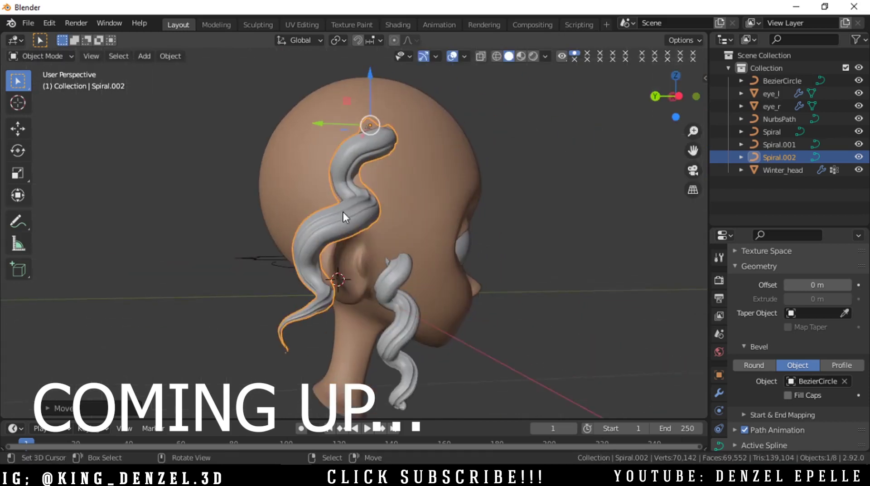
pyautogui.scroll(2, 341, 211)
pyautogui.scroll(-2, 265, 214)
pyautogui.hotkey('ctrl', 'Tab')
pyautogui.click(414, 219)
pyautogui.hotkey('ctrl', 'i')
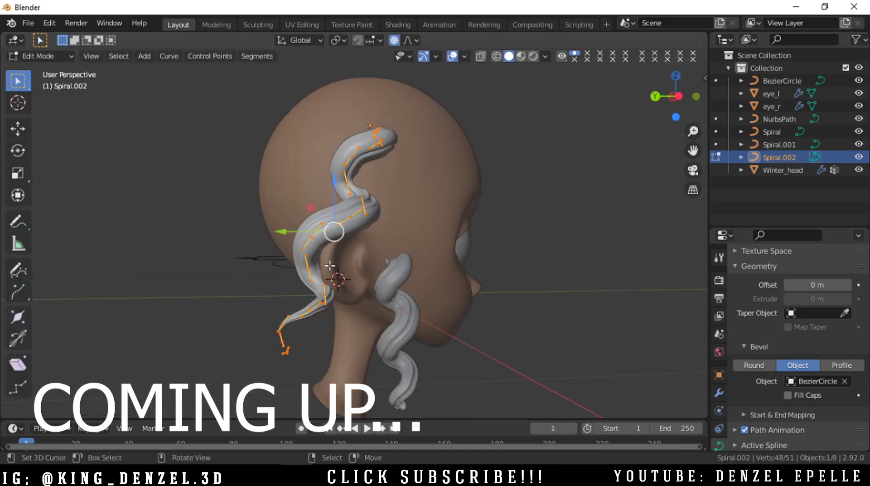
pyautogui.hotkey('alt', 's')
pyautogui.click(394, 286)
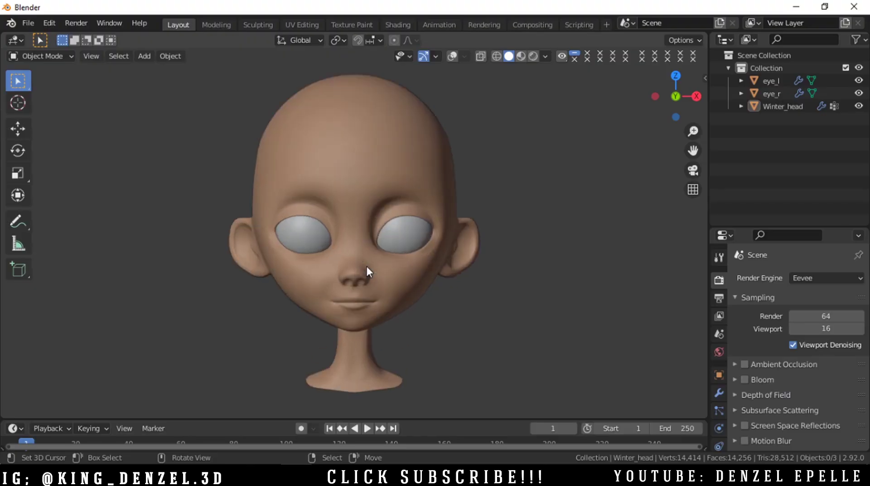
# - Turn on the viewport overlays and reset the 3D cursor to the world origin
pyautogui.scroll(-2, 366, 265)
pyautogui.click(453, 56)
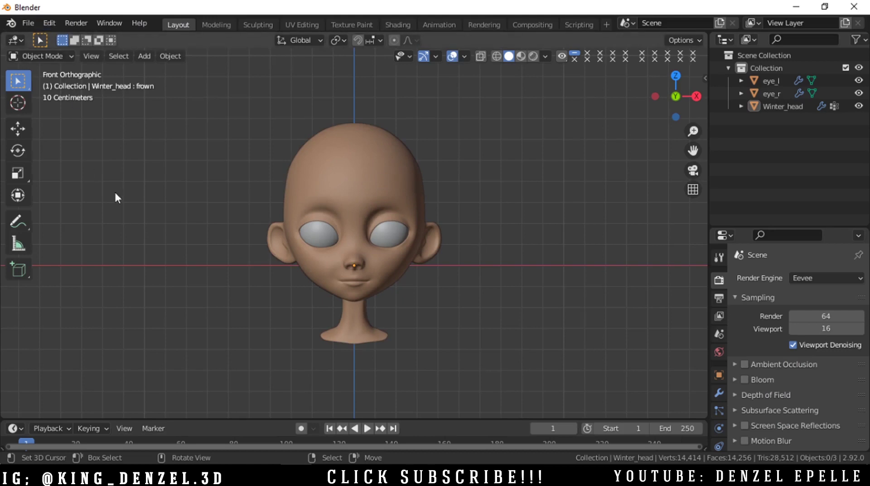
pyautogui.hotkey('shift', 'c')
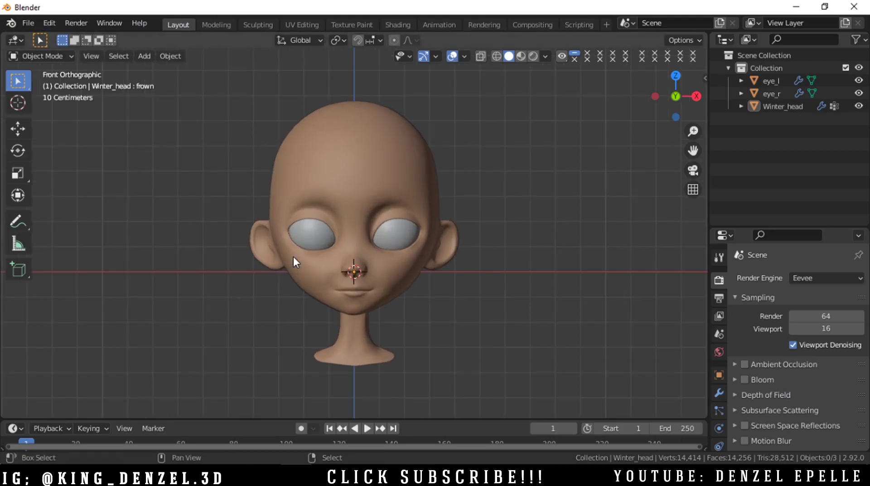
# - Add a Spheric curve spiral at the 3D cursor and expand its Curve Spirals settings
pyautogui.hotkey('shift', 'a')
pyautogui.moveTo(156, 160)
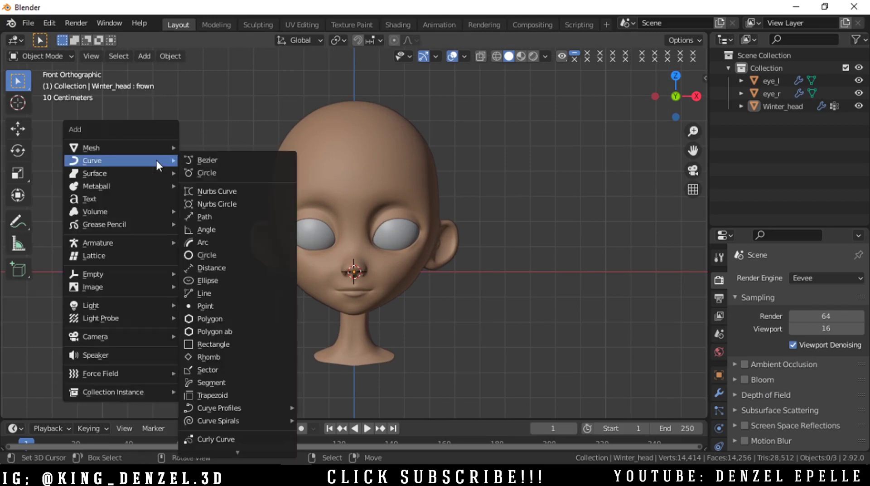
pyautogui.moveTo(228, 421)
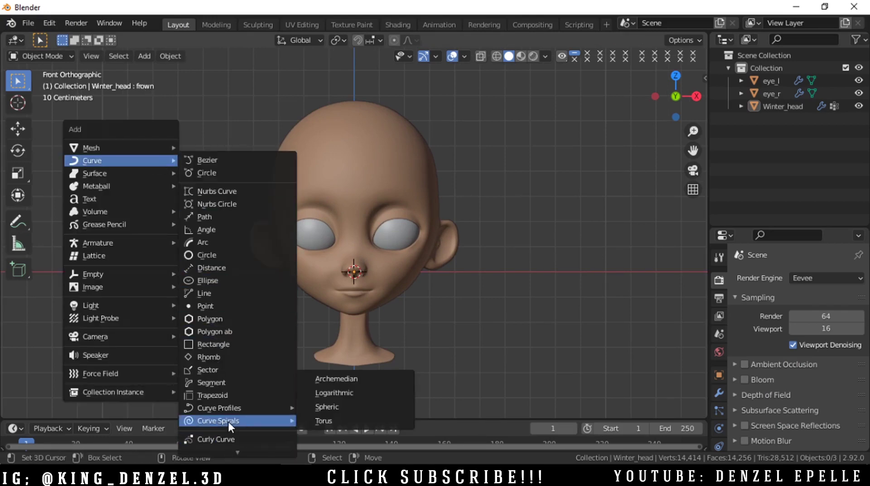
pyautogui.click(346, 407)
pyautogui.scroll(-5, 340, 304)
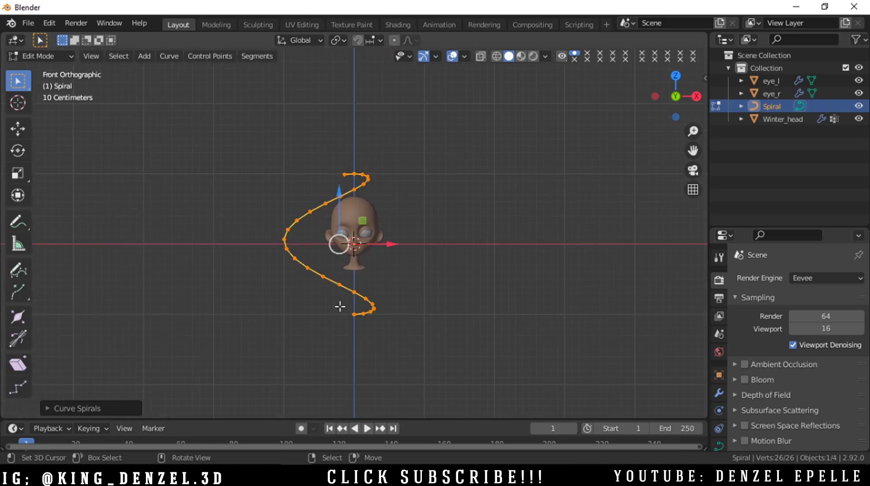
pyautogui.click(80, 406)
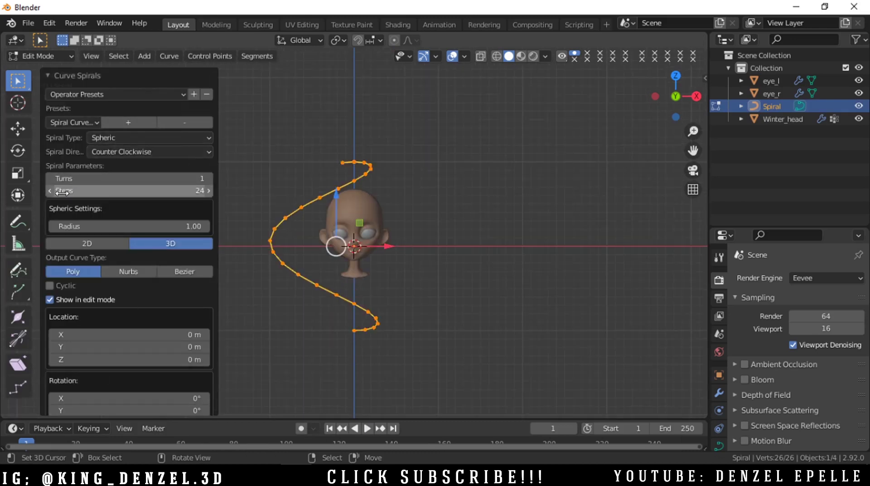
# - Reduce the spiral's steps to 6 and inspect its shape from above and around the head
pyautogui.moveTo(62, 191); pyautogui.dragTo(36, 201)
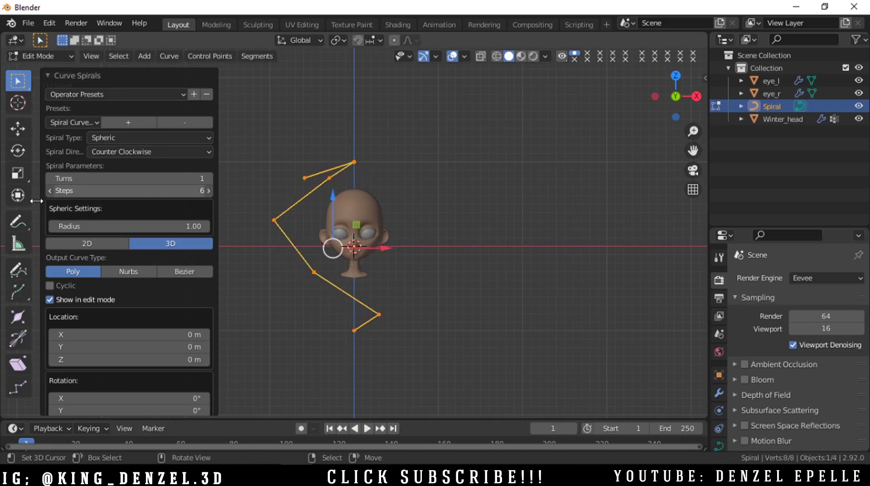
pyautogui.click(675, 76)
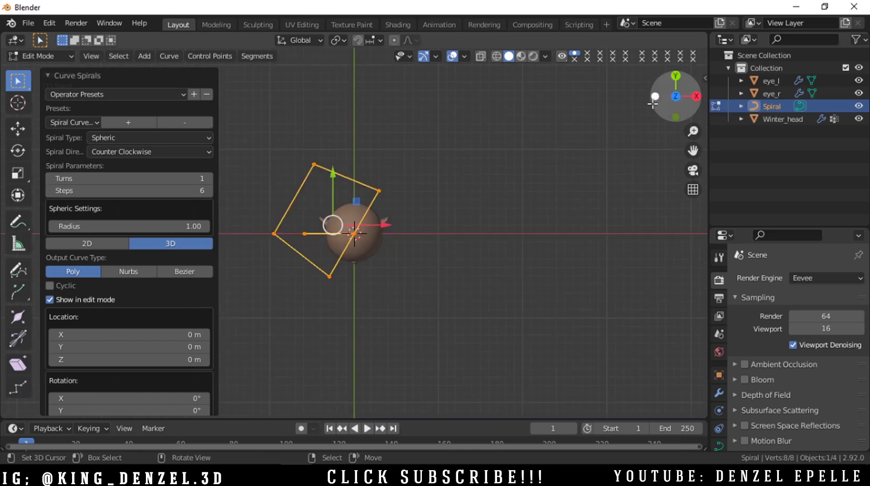
pyautogui.moveTo(332, 224); pyautogui.dragTo(330, 252, button='middle')
pyautogui.keyDown('alt'); pyautogui.keyDown('shift'); pyautogui.moveTo(397, 244); pyautogui.dragTo(425, 300); pyautogui.keyUp('shift'); pyautogui.keyUp('alt')
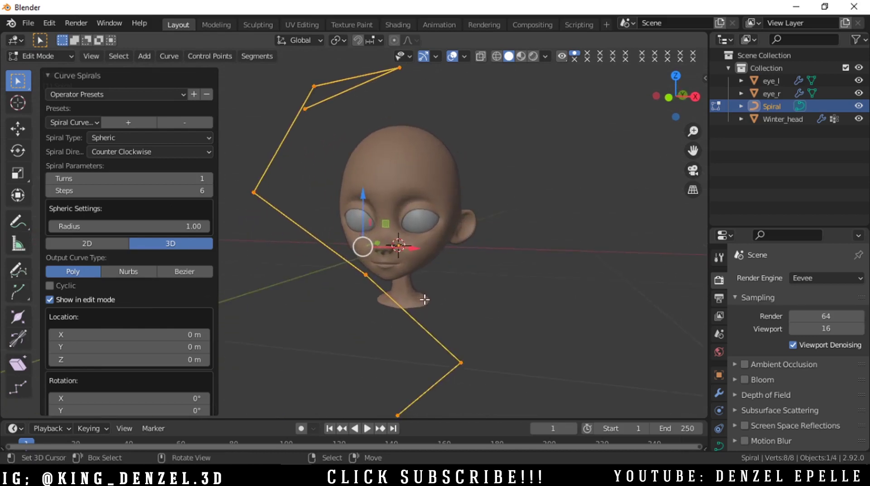
pyautogui.keyDown('ctrl'); pyautogui.moveTo(424, 299); pyautogui.dragTo(432, 255, button='middle'); pyautogui.keyUp('ctrl')
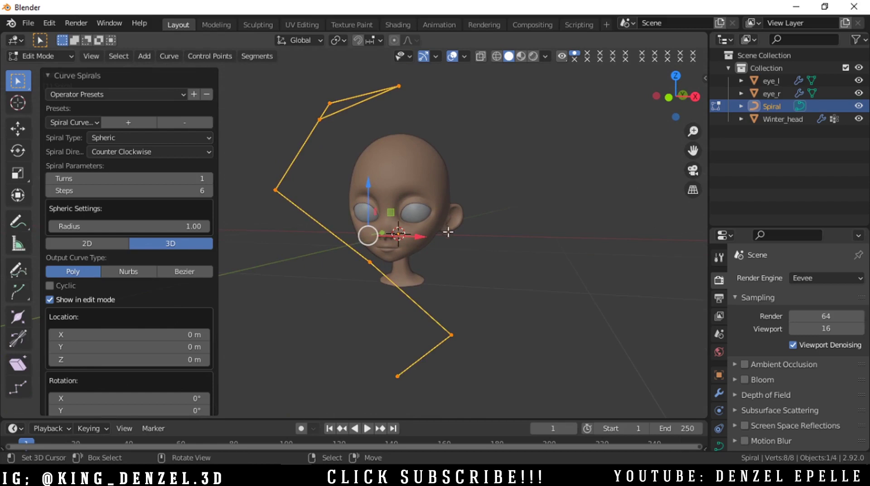
pyautogui.moveTo(429, 286); pyautogui.dragTo(555, 316, button='middle')
pyautogui.keyDown('shift'); pyautogui.moveTo(422, 280); pyautogui.dragTo(472, 291, button='middle'); pyautogui.keyUp('shift')
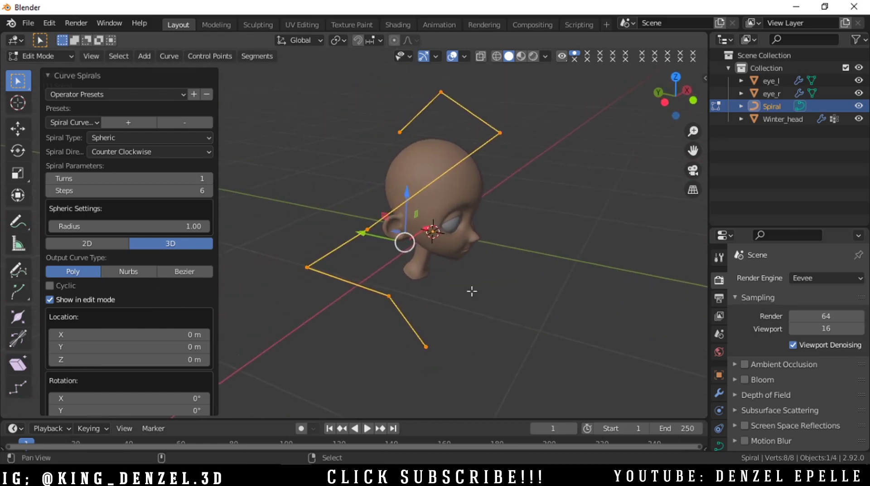
# - Raise the spiral's steps to 9 and check the curve from another angle
pyautogui.click(209, 190)
pyautogui.click(208, 190)
pyautogui.click(208, 190)
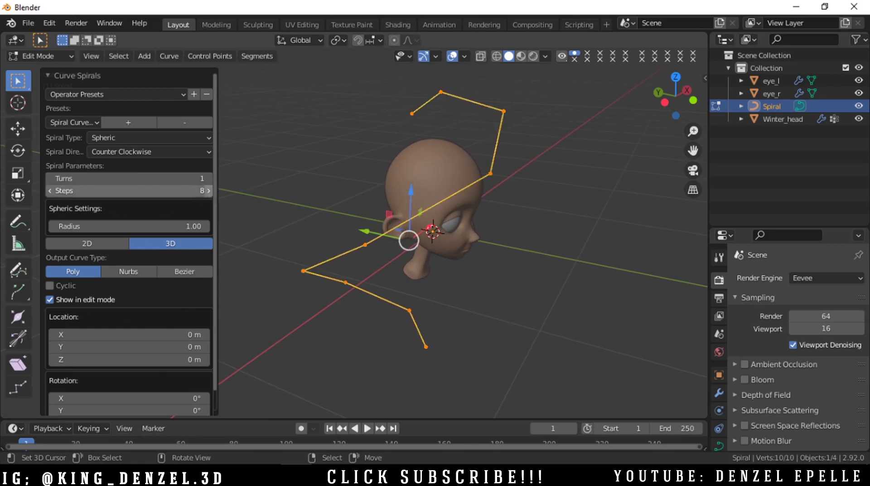
pyautogui.moveTo(399, 263); pyautogui.dragTo(270, 208, button='middle')
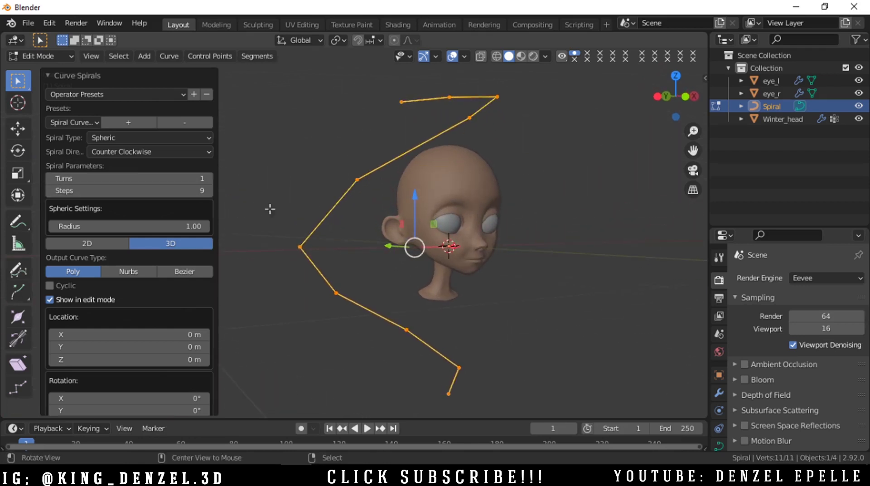
# - Increase the spiral's turns to 4, checking the coils from the top and the front
pyautogui.click(209, 178)
pyautogui.scroll(-3, 474, 148)
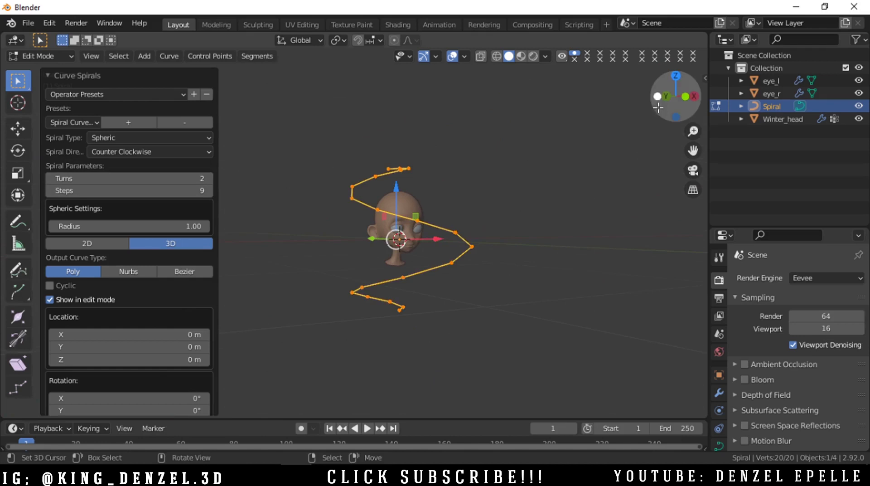
pyautogui.moveTo(675, 97); pyautogui.dragTo(666, 138)
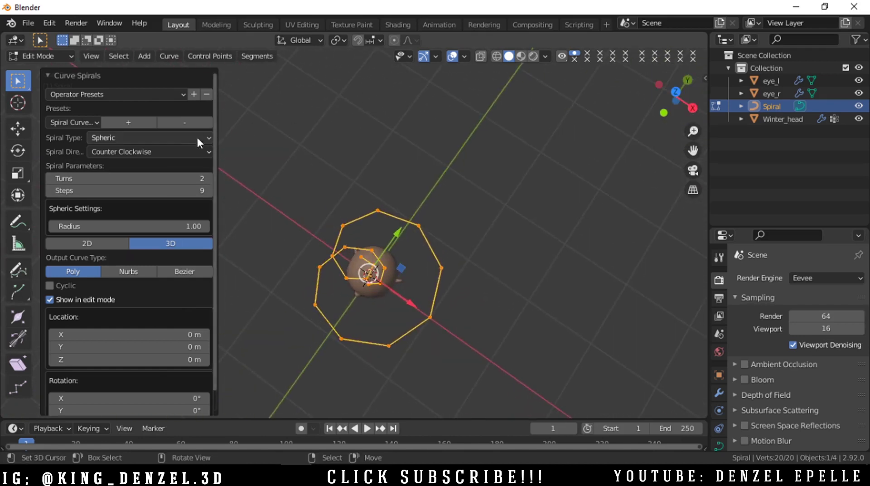
pyautogui.click(208, 178)
pyautogui.click(209, 178)
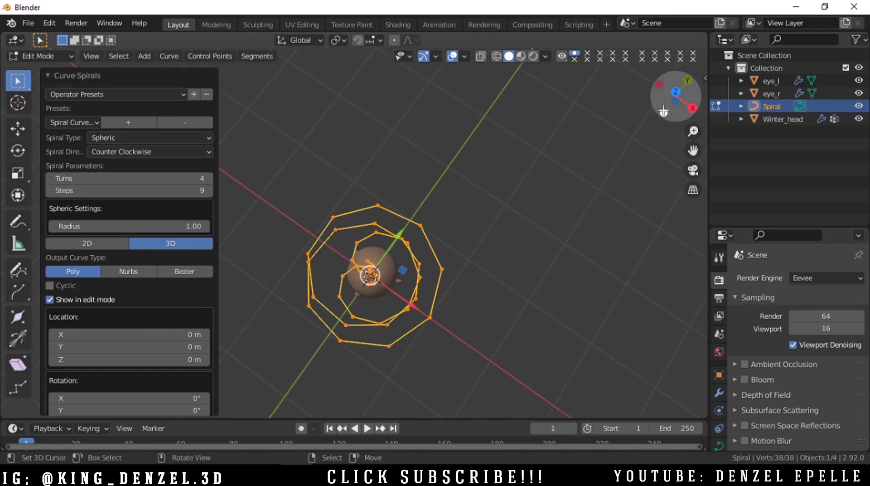
pyautogui.moveTo(669, 109); pyautogui.dragTo(674, 77)
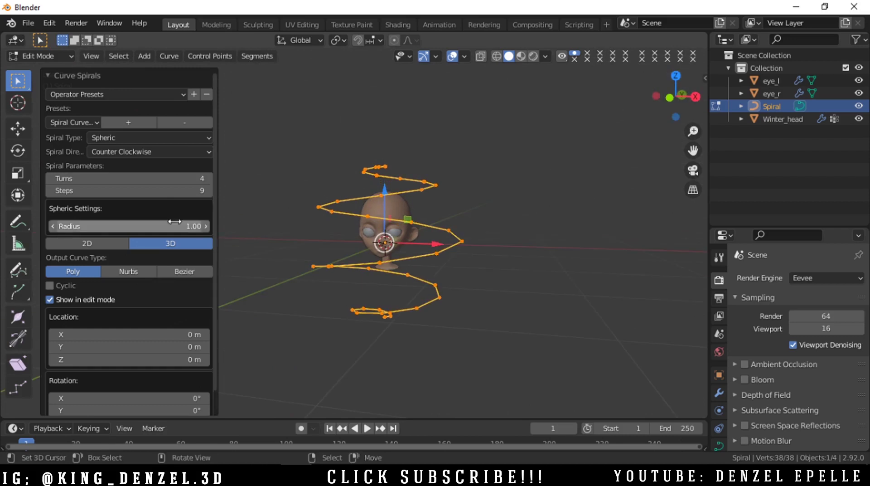
# - Lower the spiral's steps to 2
pyautogui.click(50, 190)
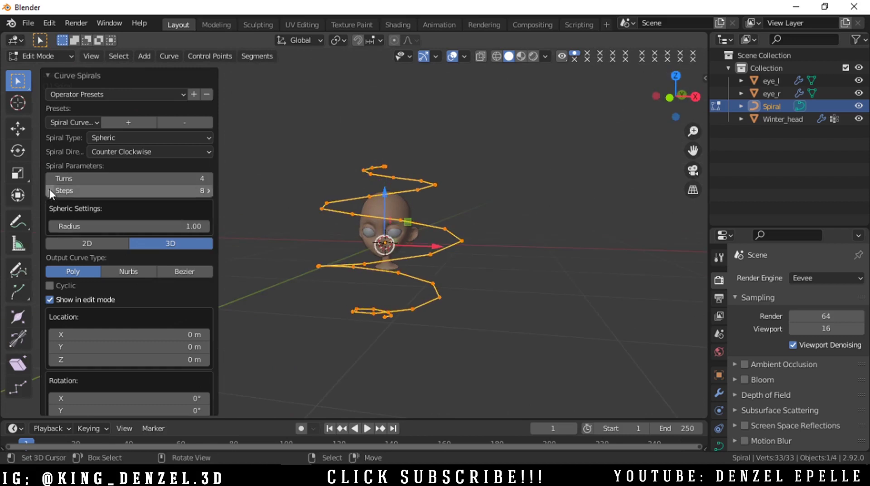
pyautogui.click(49, 190)
pyautogui.click(49, 190)
pyautogui.click(50, 189)
pyautogui.click(50, 189)
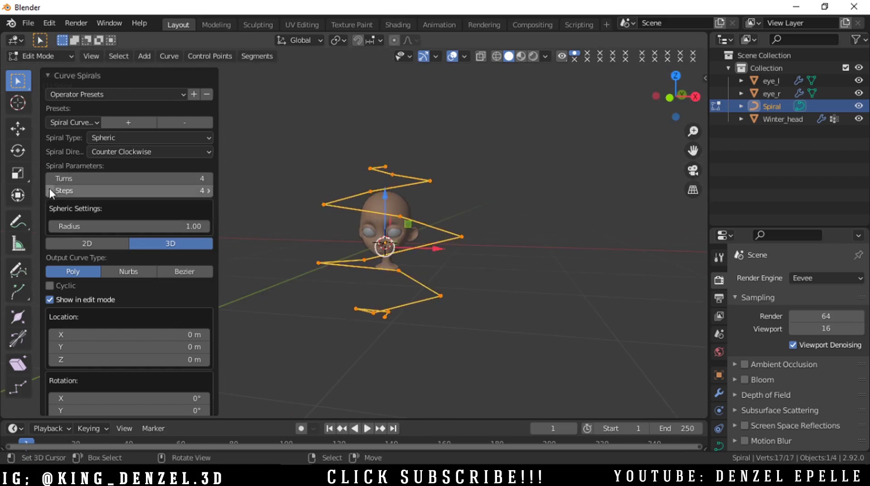
pyautogui.click(50, 189)
pyautogui.click(50, 190)
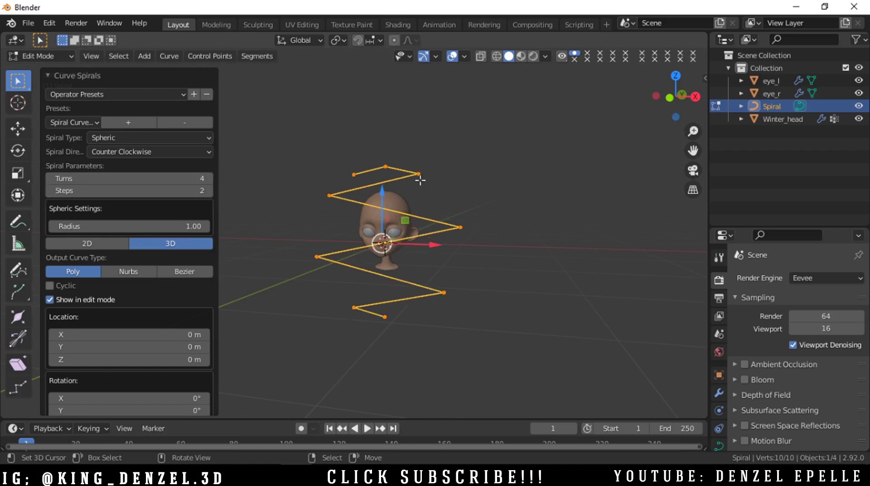
# - Set the spiral's steps to 4
pyautogui.moveTo(675, 96); pyautogui.dragTo(605, 163)
pyautogui.click(208, 191)
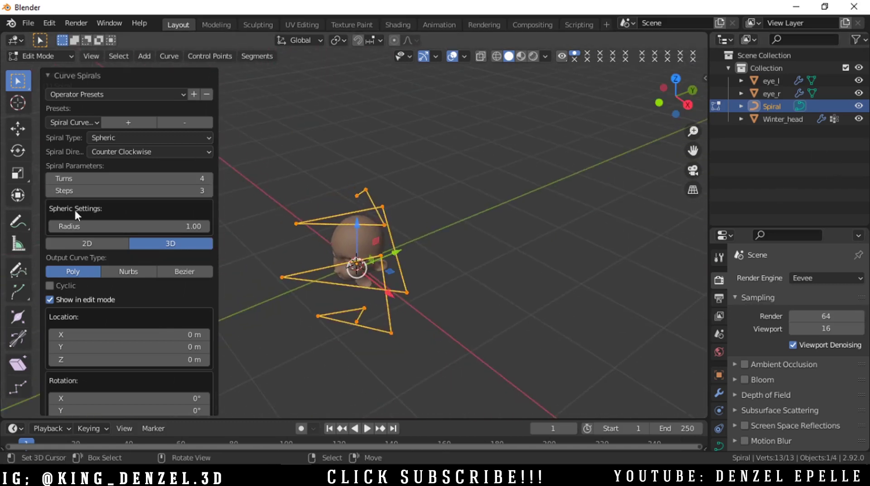
pyautogui.click(207, 191)
pyautogui.moveTo(662, 107); pyautogui.dragTo(675, 97)
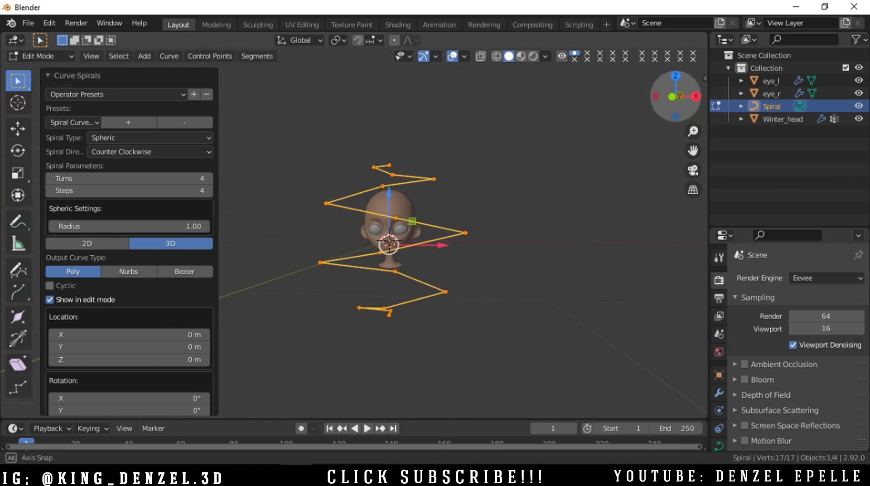
# - Switch the spiral's output curve type to Bezier with Auto handles
pyautogui.click(140, 271)
pyautogui.click(185, 271)
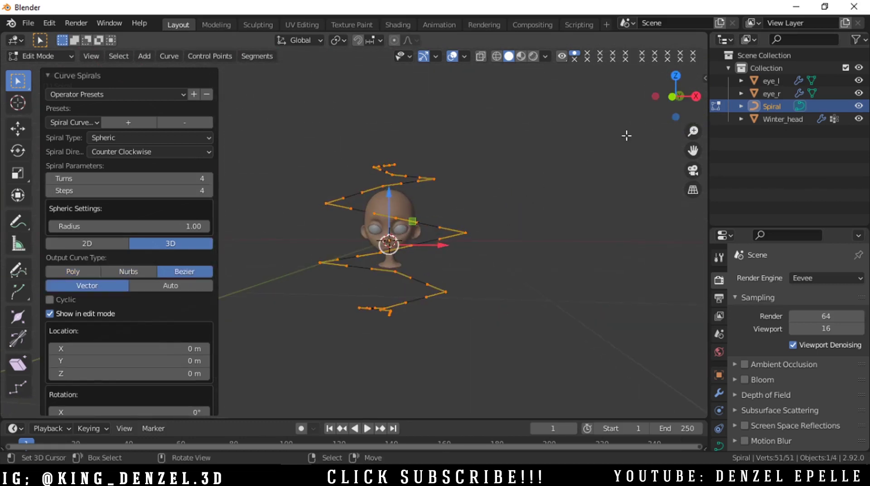
pyautogui.moveTo(675, 96); pyautogui.dragTo(663, 110)
pyautogui.click(183, 287)
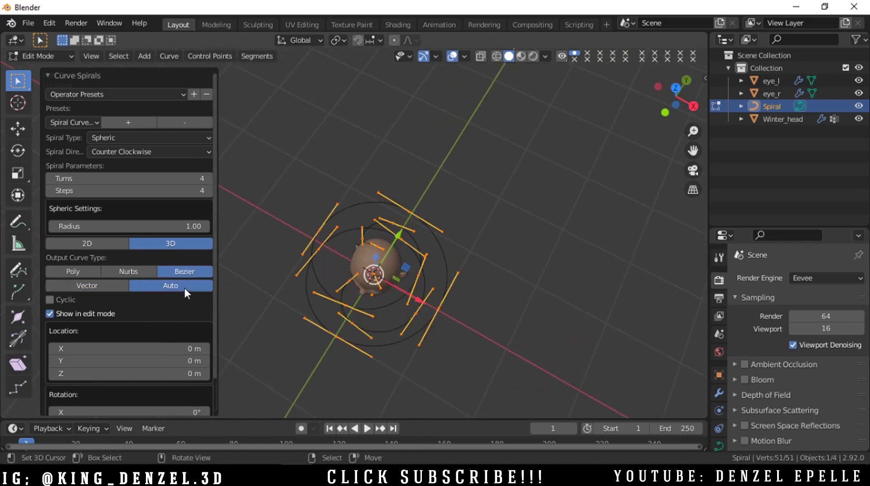
pyautogui.moveTo(675, 105)
pyautogui.mouseDown()
pyautogui.moveTo(676, 91)
pyautogui.moveTo(675, 104)
pyautogui.mouseUp()
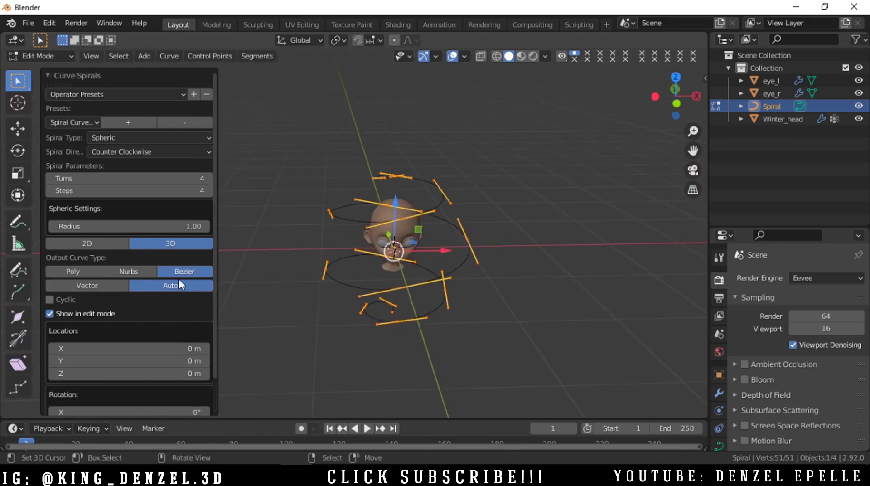
# - Try 5 turns for the spiral, return it to 4, and collapse the Curve Spirals settings
pyautogui.scroll(-2, 90, 303)
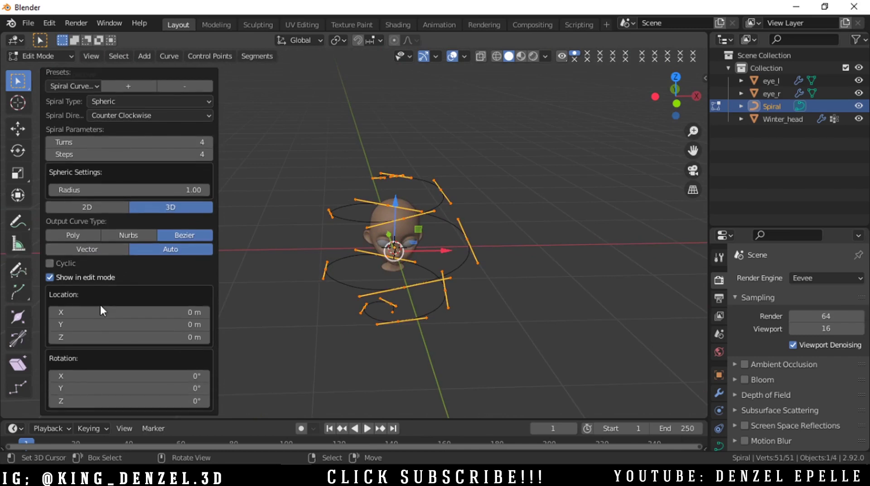
pyautogui.scroll(2, 100, 306)
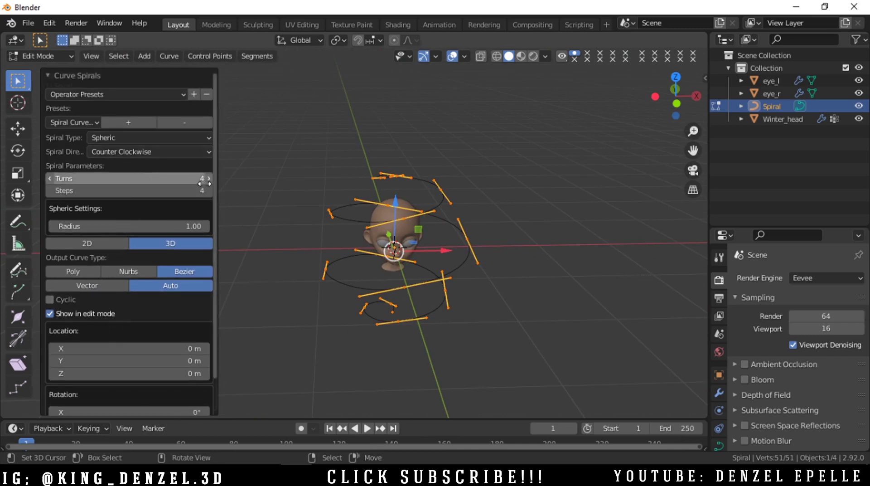
pyautogui.moveTo(679, 104); pyautogui.dragTo(674, 86)
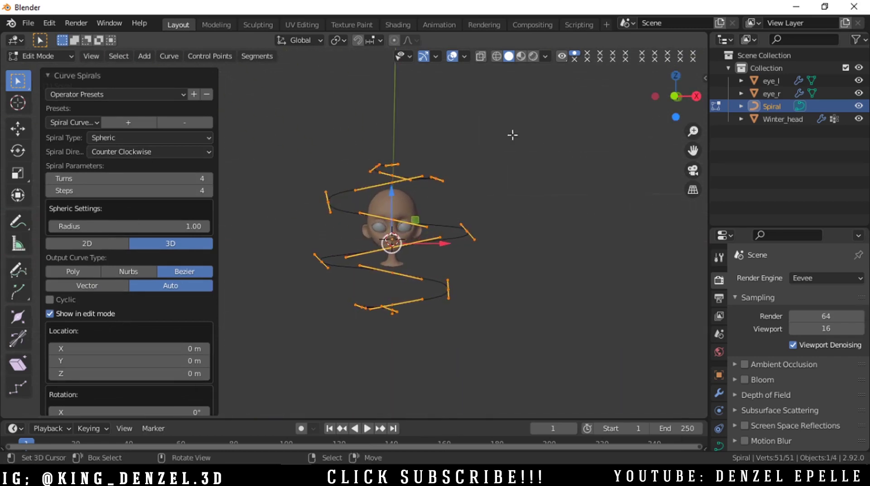
pyautogui.click(209, 178)
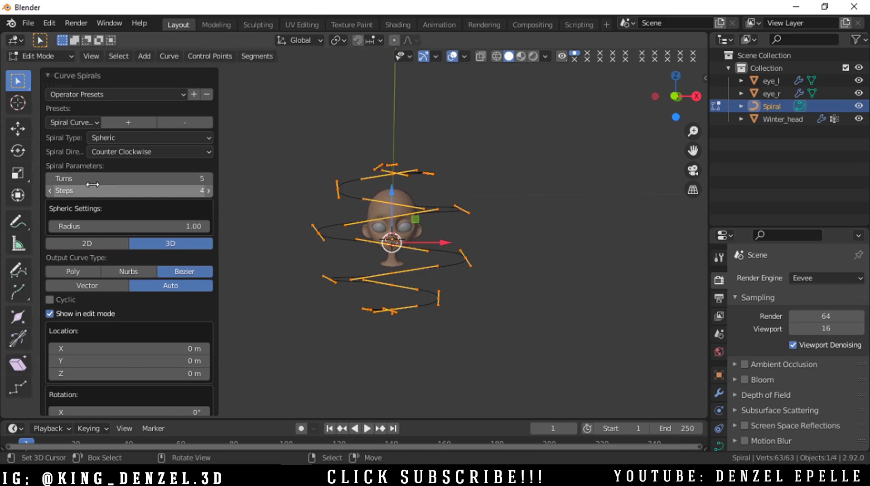
pyautogui.click(50, 178)
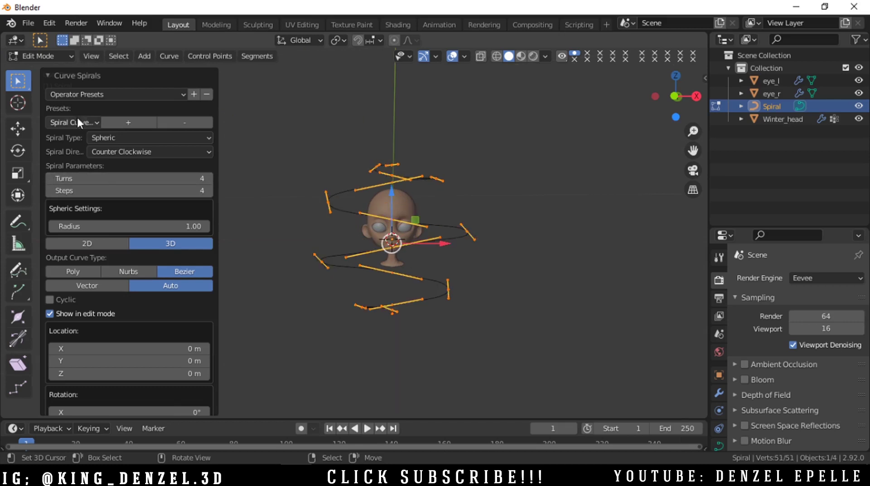
pyautogui.click(77, 77)
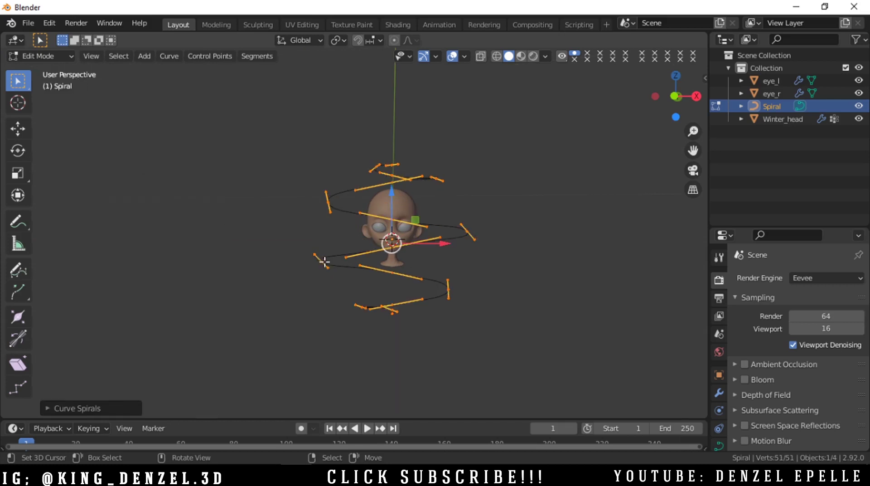
# - View the spiral straight from the front and switch it from Edit Mode to Object Mode
pyautogui.moveTo(427, 233); pyautogui.dragTo(408, 249, button='middle')
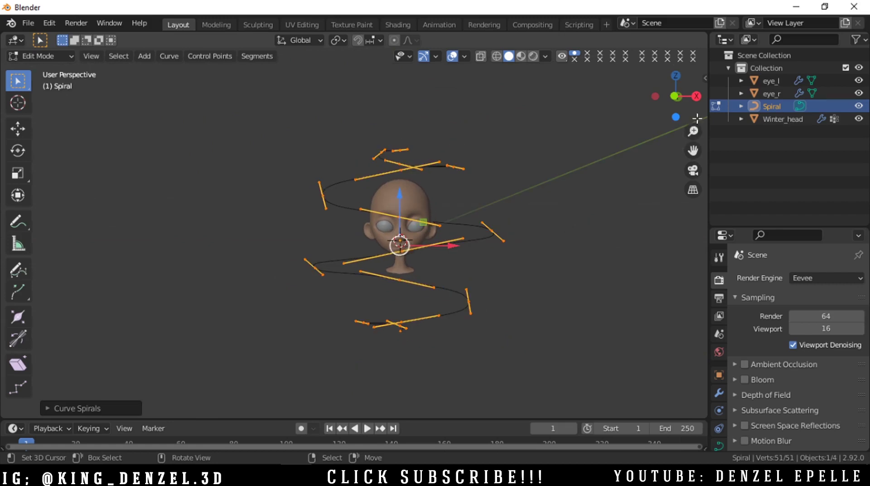
pyautogui.click(675, 97)
pyautogui.click(675, 98)
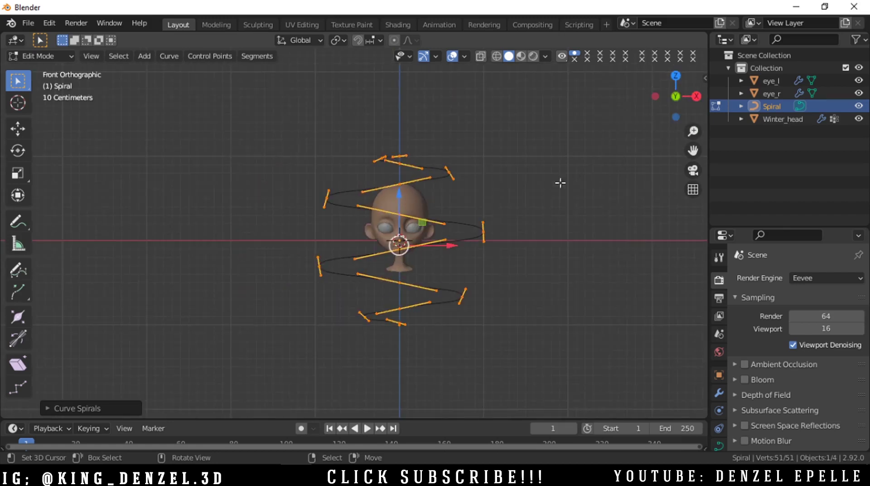
pyautogui.hotkey('ctrl', 'Tab')
pyautogui.click(353, 294)
# - In top view, move the spiral about 2 m along the X axis, away from the head
pyautogui.scroll(-2, 410, 238)
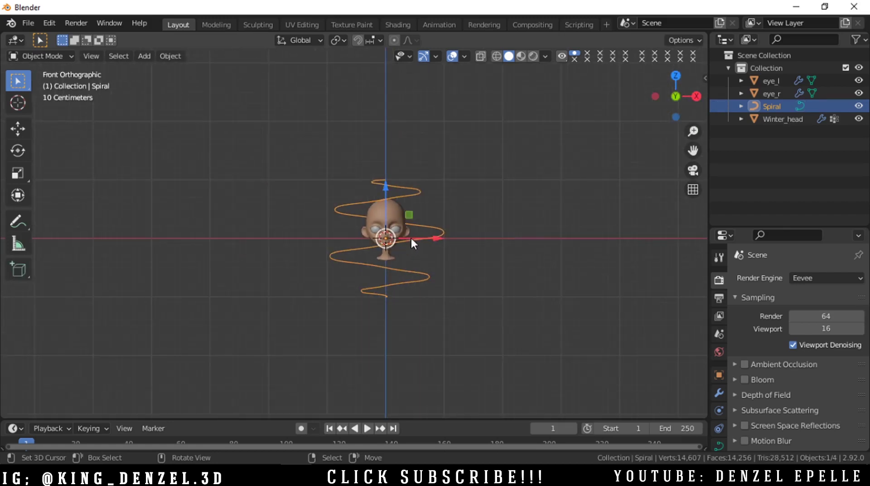
pyautogui.scroll(1, 455, 219)
pyautogui.moveTo(456, 222); pyautogui.dragTo(443, 210, button='middle')
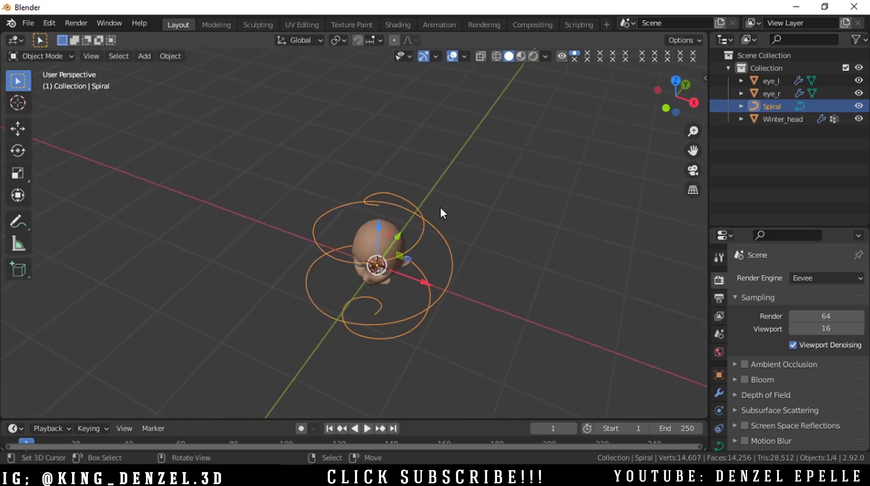
pyautogui.press('`')
pyautogui.click(455, 146)
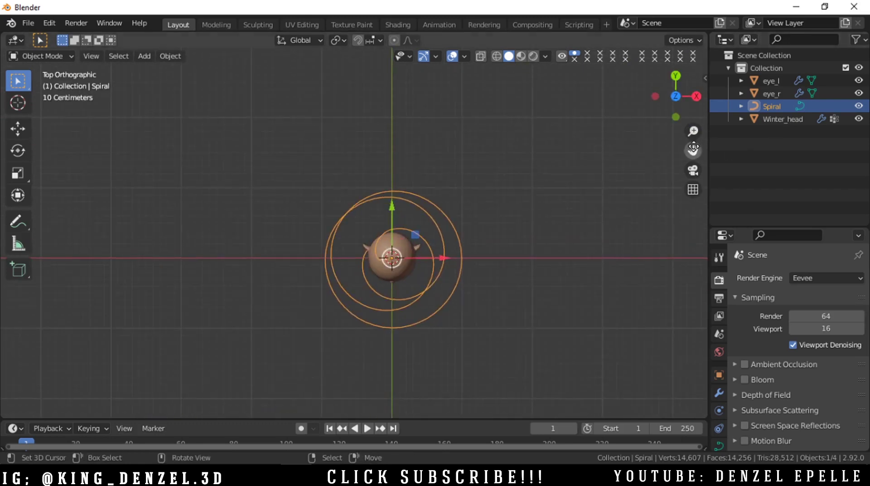
pyautogui.moveTo(693, 150); pyautogui.dragTo(614, 187)
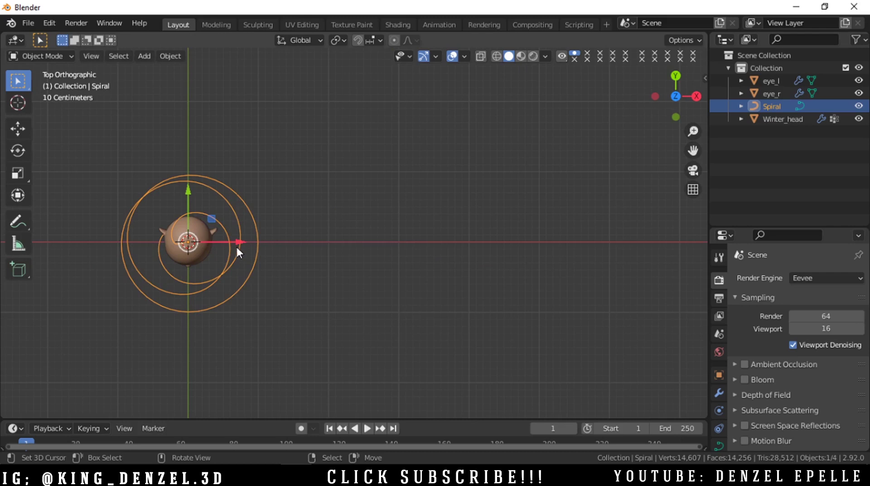
pyautogui.press('g')
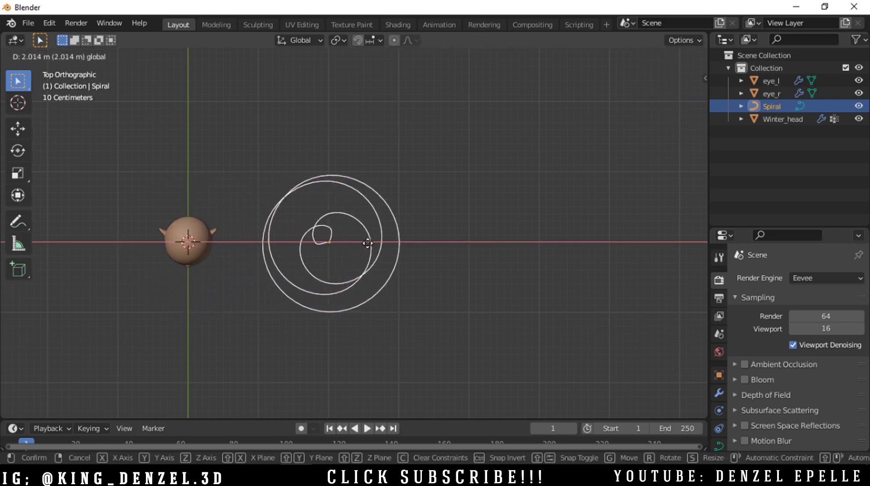
pyautogui.click(367, 241)
# - Snap the 3D cursor to the moved spiral and clear the spiral's location so it returns to the world origin
pyautogui.hotkey('shift', 's')
pyautogui.click(369, 318)
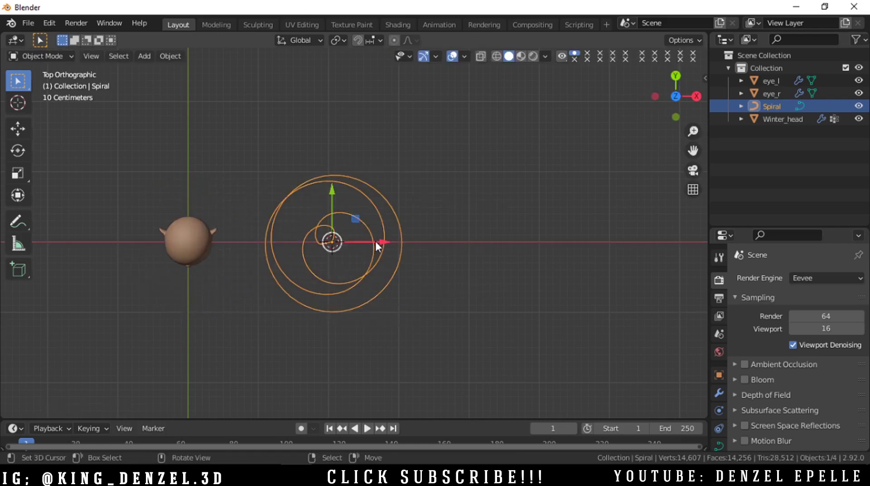
pyautogui.hotkey('alt', 'g')
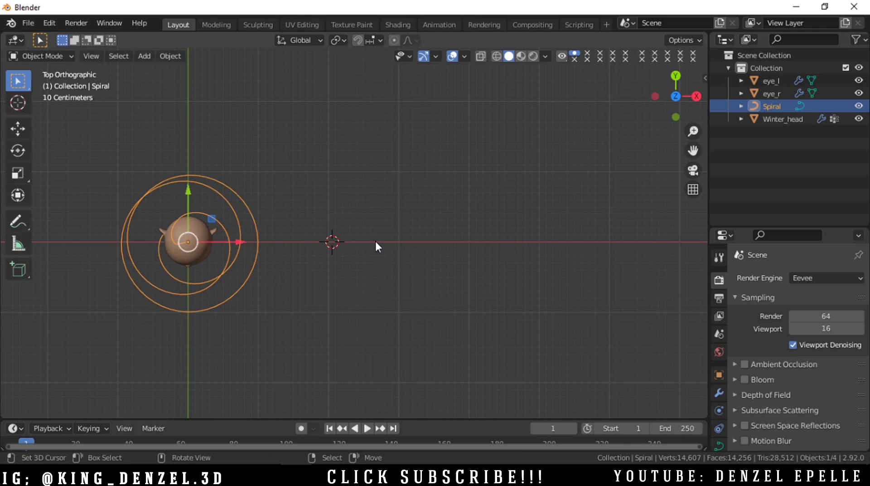
# - Add a Path curve at the 3D cursor and scale it down to about 0.4
pyautogui.hotkey('shift', 'a')
pyautogui.moveTo(369, 216)
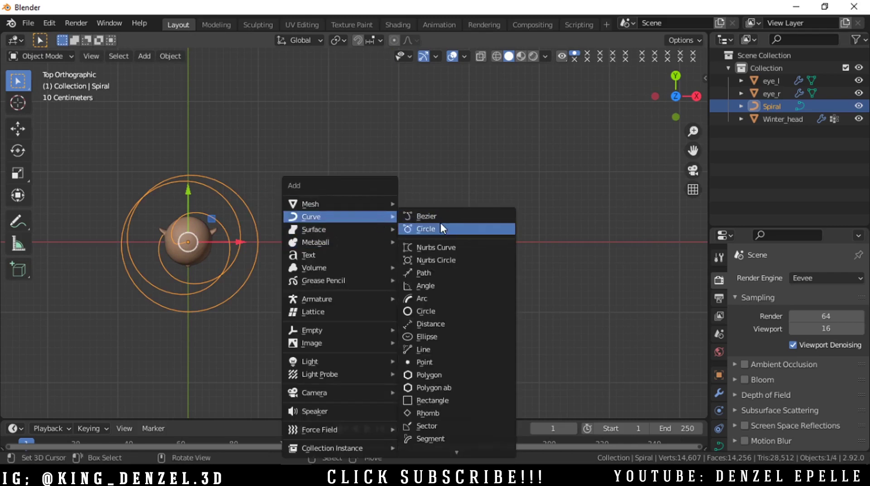
pyautogui.click(429, 273)
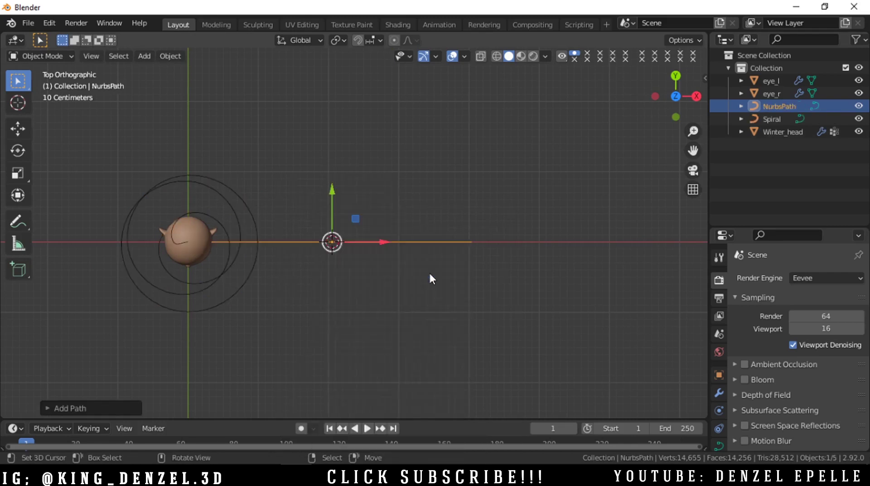
pyautogui.press('s')
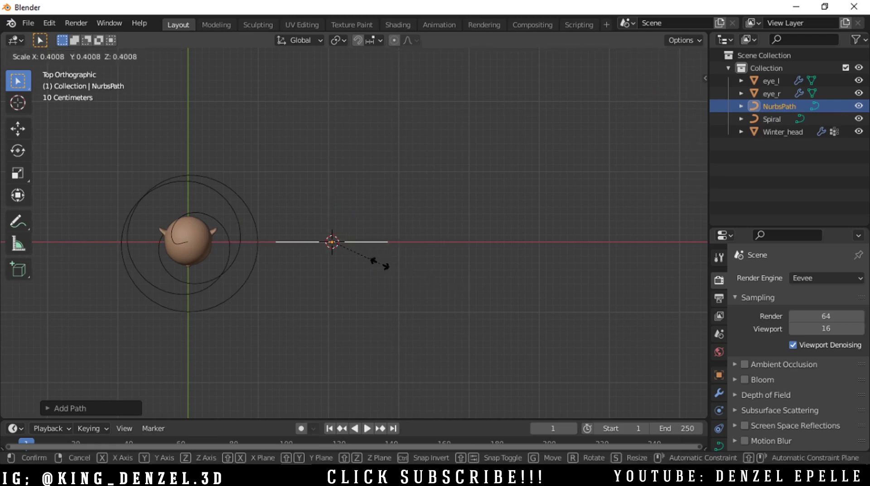
pyautogui.click(374, 262)
# - Apply the path's rotation and scale, and in Edit Mode shift all its points slightly along positive Y, off the origin
pyautogui.hotkey('ctrl', 'a')
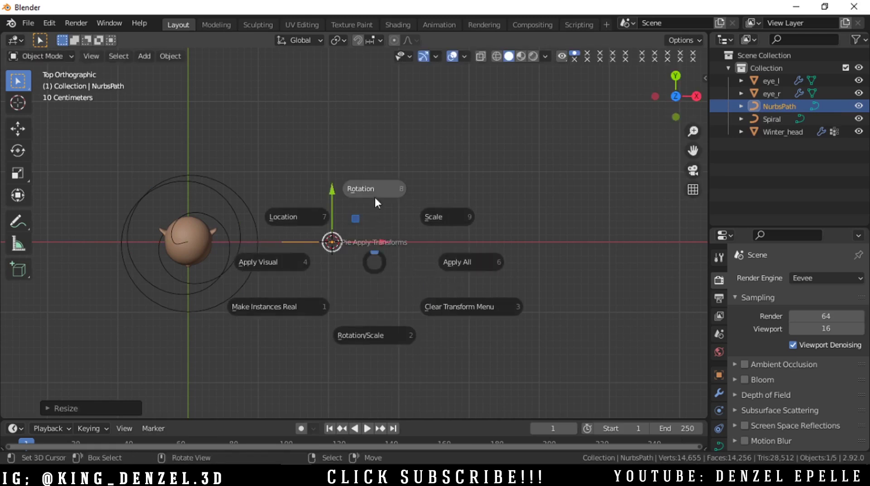
pyautogui.click(375, 336)
pyautogui.scroll(2, 320, 259)
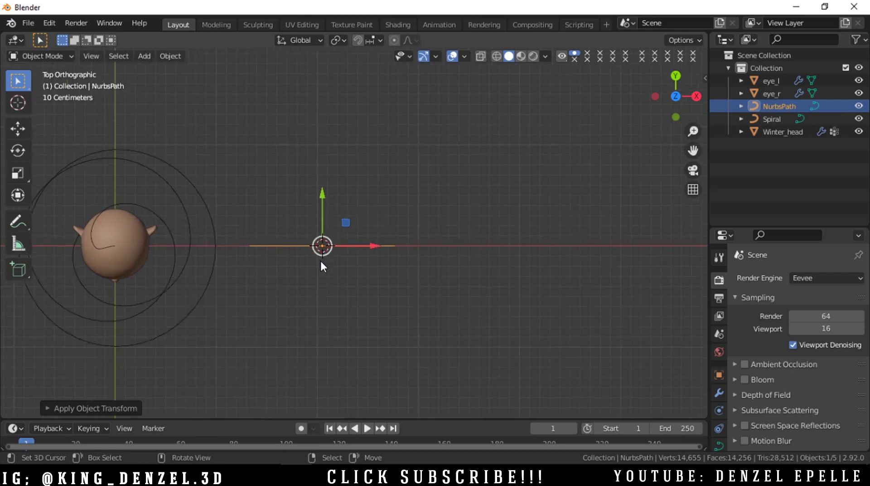
pyautogui.hotkey('ctrl', 'Tab')
pyautogui.click(358, 198)
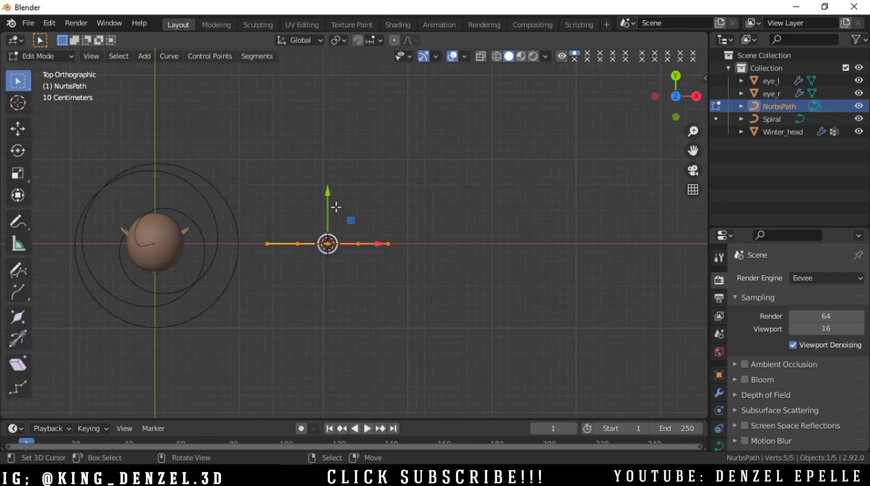
pyautogui.moveTo(326, 208); pyautogui.dragTo(325, 189)
pyautogui.hotkey('ctrl', 'Tab')
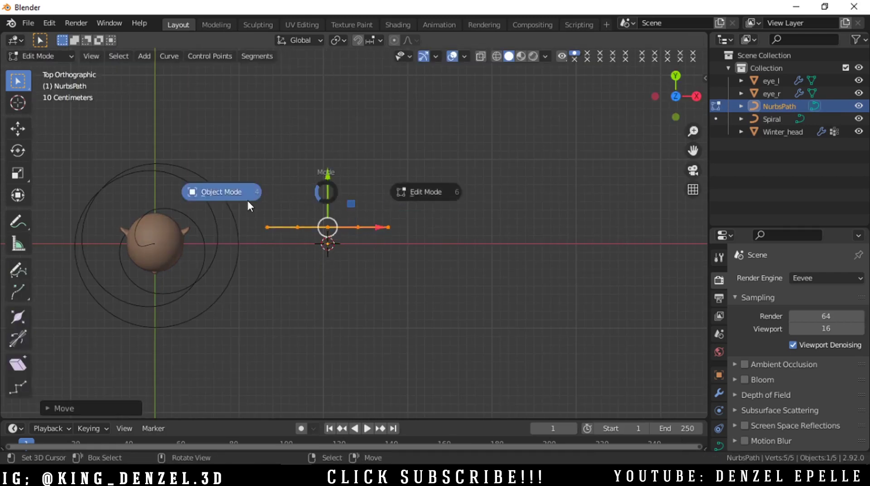
pyautogui.click(248, 200)
# - Add a Bezier circle at the 3D cursor and move it along X, clear of the path on the side away from the head
pyautogui.hotkey('shift', 'a')
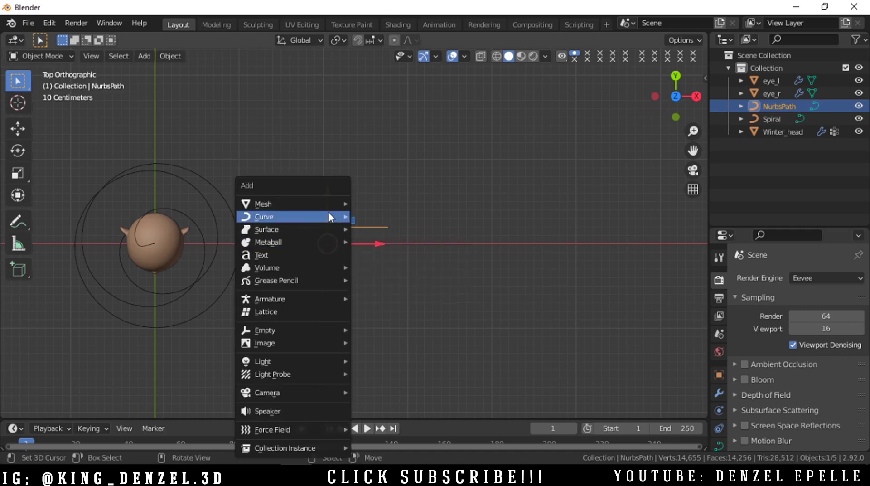
pyautogui.moveTo(331, 205)
pyautogui.moveTo(315, 218)
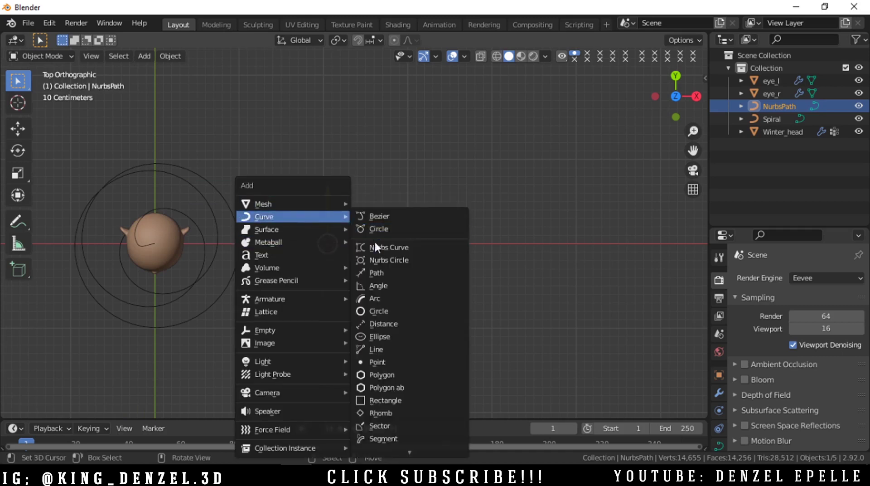
pyautogui.click(383, 230)
pyautogui.moveTo(360, 245); pyautogui.dragTo(543, 240)
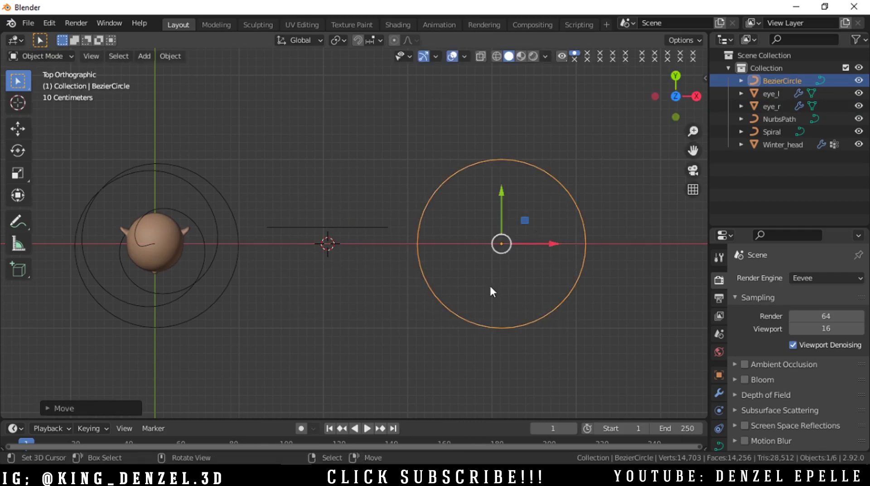
# - Scale the Bezier circle's points to about 0.32 in Edit Mode and return to Object Mode
pyautogui.hotkey('ctrl', 'Tab')
pyautogui.click(521, 272)
pyautogui.press('s')
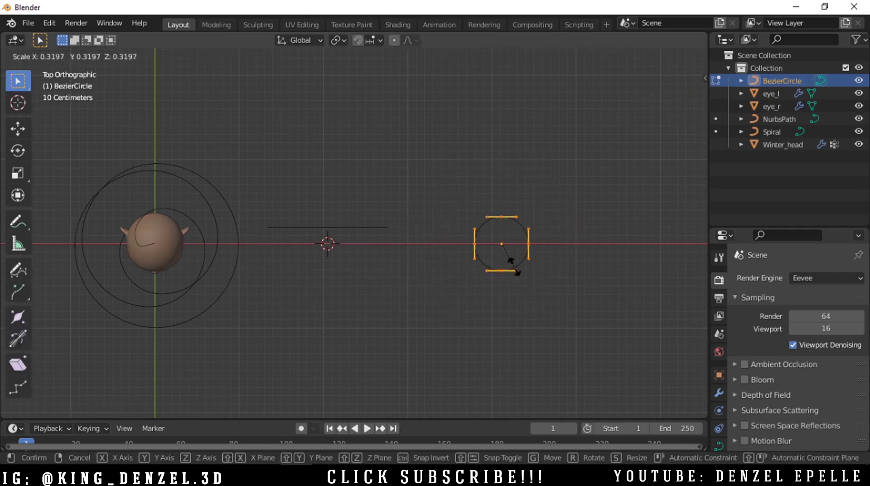
pyautogui.click(509, 265)
pyautogui.hotkey('ctrl', 'Tab')
pyautogui.click(416, 265)
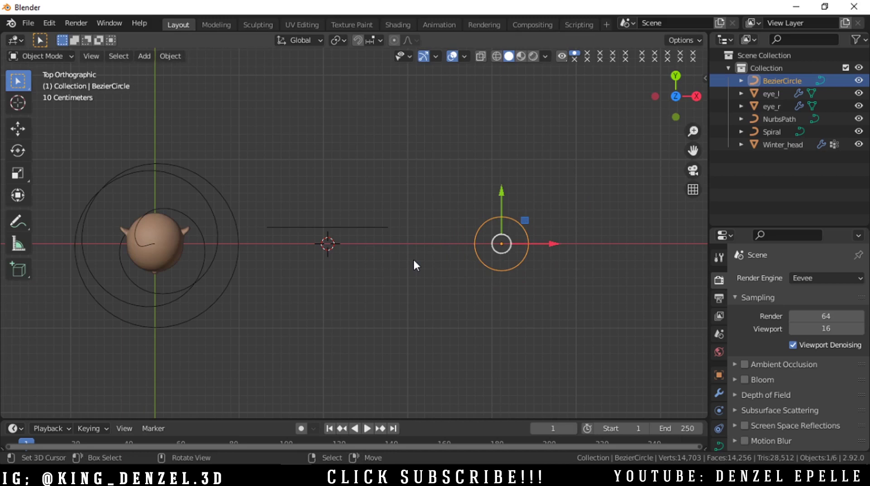
# - Select the spiral and hide eye_l, eye_r and Winter_head
pyautogui.click(240, 245)
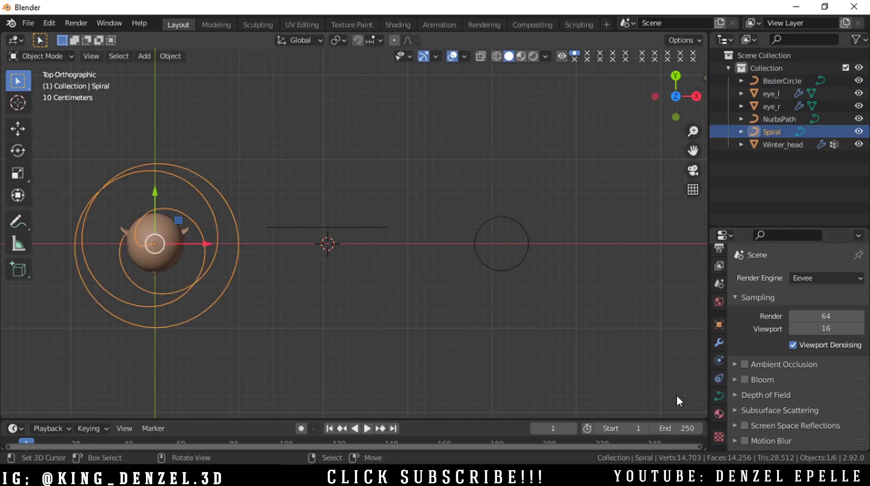
pyautogui.click(858, 106)
pyautogui.click(857, 92)
pyautogui.click(858, 144)
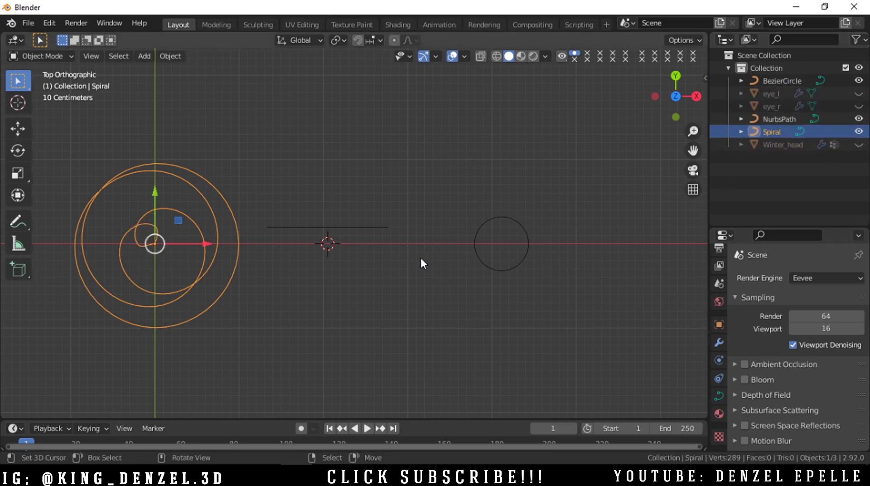
# - Assign NurbsPath as the Taper Object in the spiral's curve geometry settings
pyautogui.moveTo(696, 150); pyautogui.dragTo(762, 153)
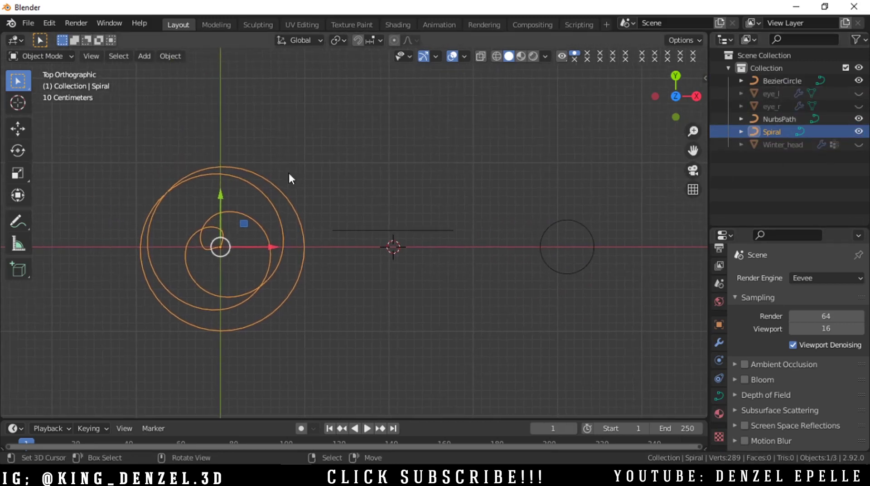
pyautogui.scroll(-6, 727, 395)
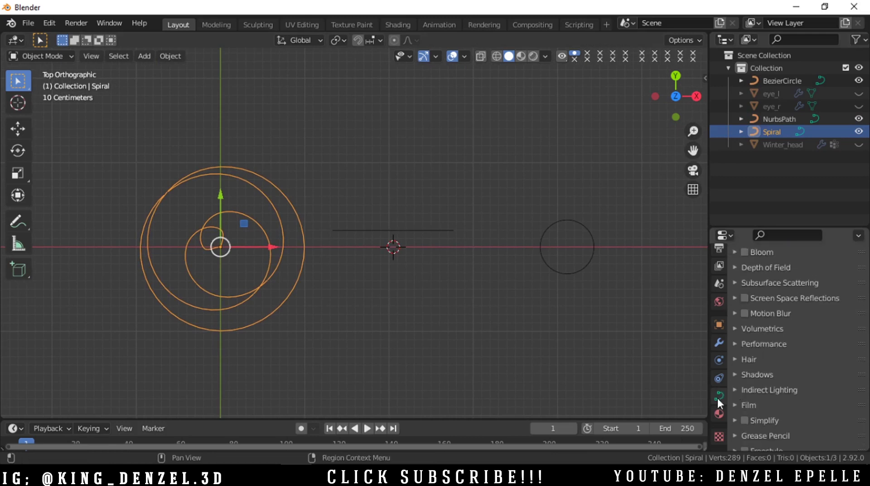
pyautogui.click(718, 396)
pyautogui.scroll(-2, 757, 393)
pyautogui.scroll(6, 757, 393)
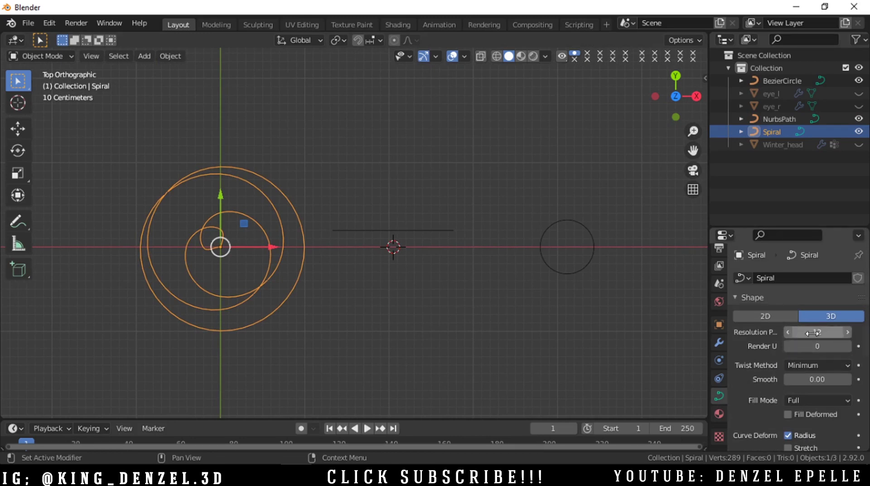
pyautogui.scroll(-4, 747, 351)
pyautogui.scroll(-2, 752, 364)
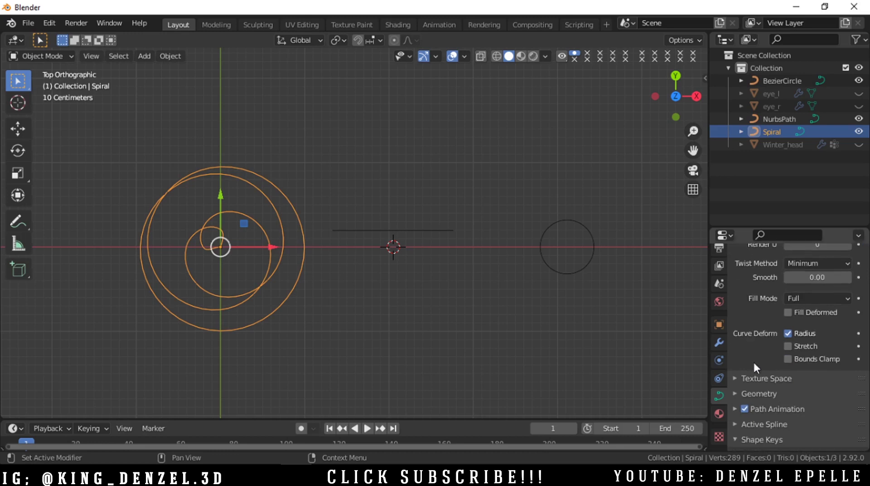
pyautogui.click(761, 392)
pyautogui.scroll(-4, 761, 363)
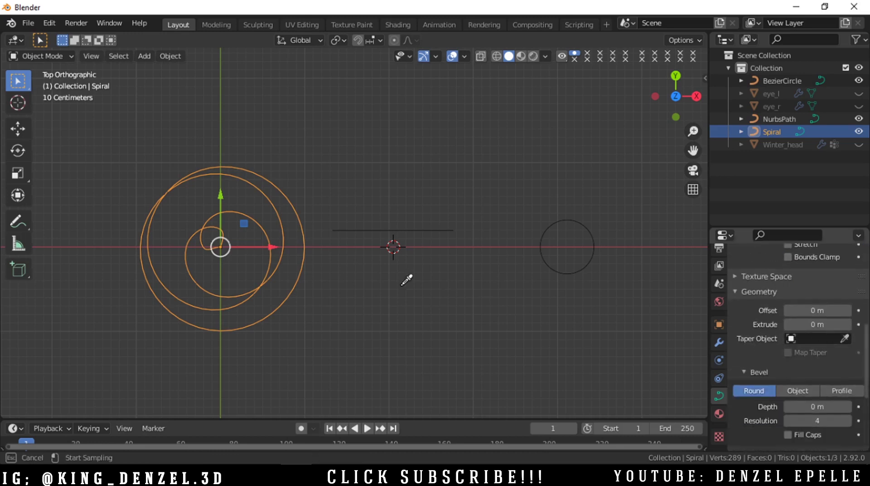
pyautogui.click(422, 229)
# - Set the spiral's bevel type to Object and pick BezierCircle as the bevel object
pyautogui.scroll(-2, 759, 376)
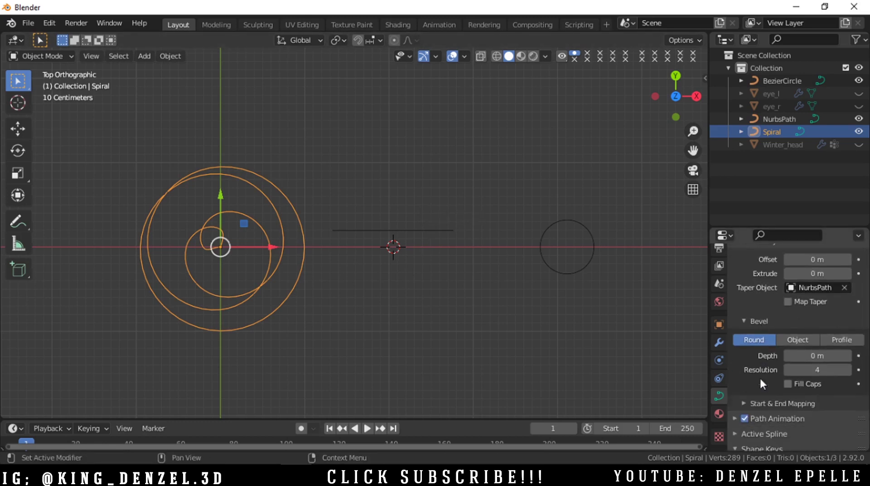
pyautogui.click(794, 340)
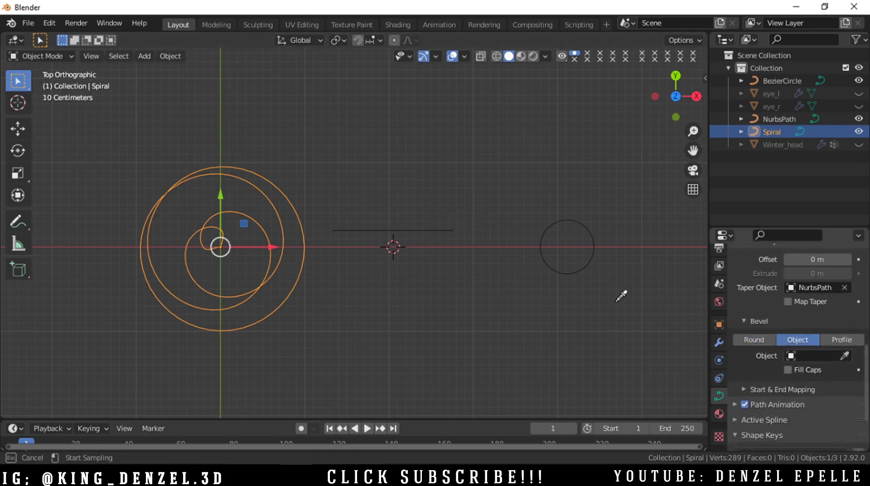
pyautogui.click(566, 267)
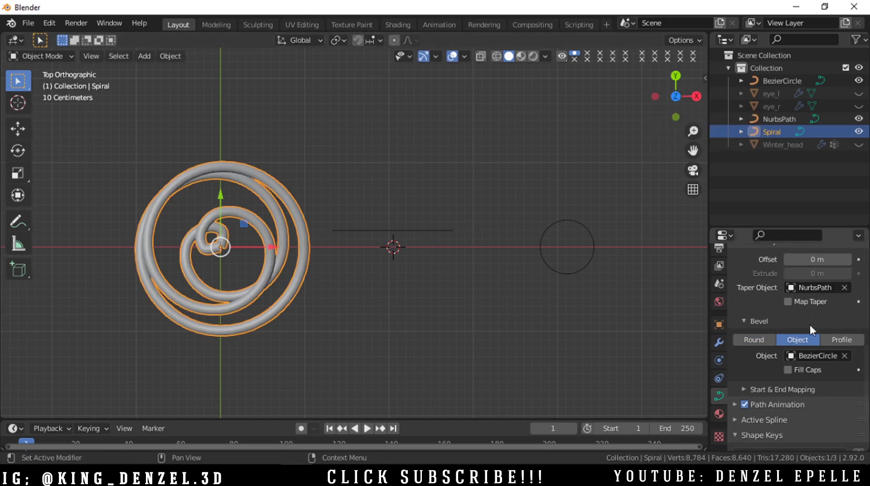
pyautogui.scroll(5, 770, 393)
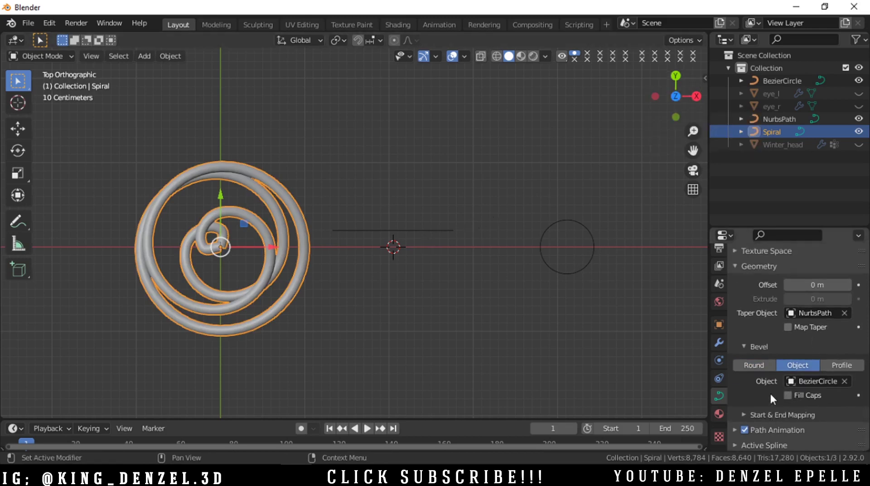
# - In Edit Mode, raise the taper path's points along Y and tilt them so the end farther from the spiral sits higher
pyautogui.click(421, 230)
pyautogui.hotkey('ctrl', 'Tab')
pyautogui.click(496, 228)
pyautogui.scroll(1, 434, 235)
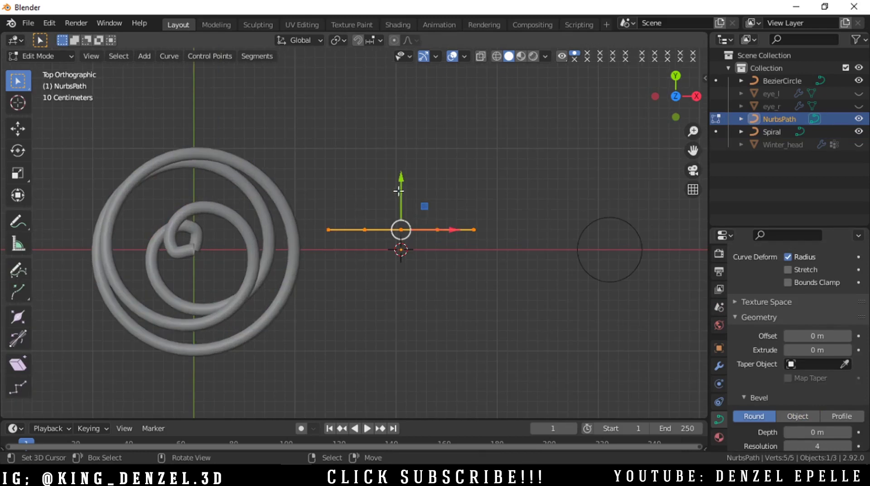
pyautogui.moveTo(398, 190); pyautogui.dragTo(407, 171)
pyautogui.press('r')
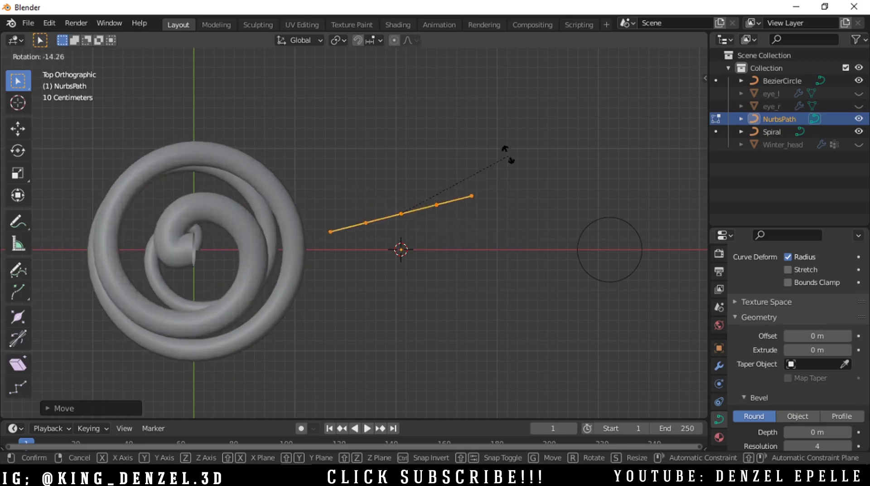
pyautogui.click(502, 120)
# - Rotate the taper path's points about global Z to give the line a steeper slope, and return to Object Mode
pyautogui.moveTo(674, 96); pyautogui.dragTo(666, 28)
pyautogui.scroll(-2, 469, 208)
pyautogui.press('r')
pyautogui.press('z')
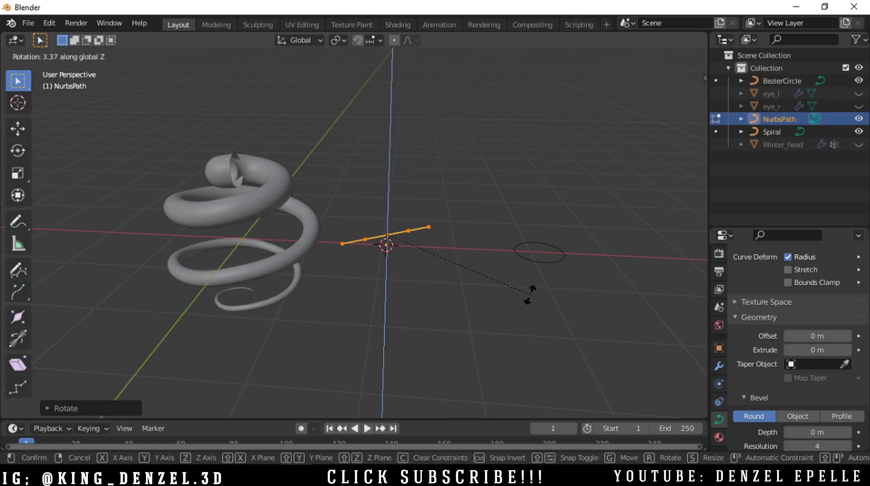
pyautogui.click(518, 325)
pyautogui.click(662, 108)
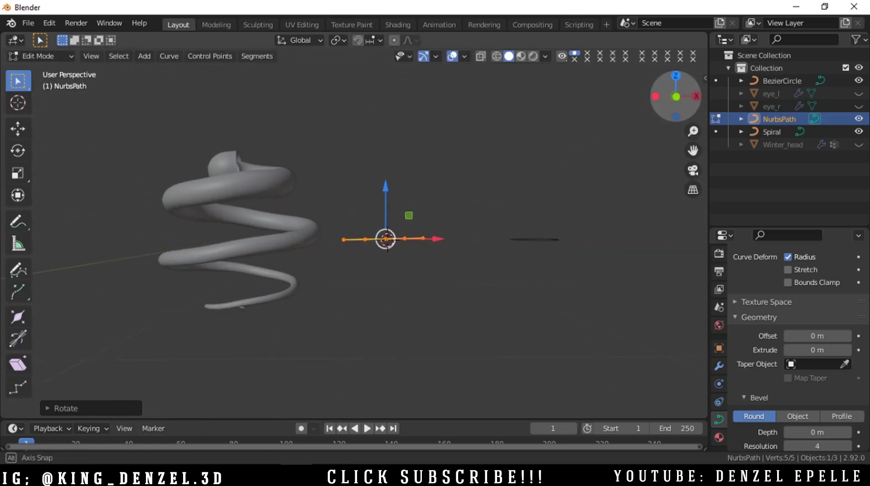
pyautogui.scroll(1, 412, 267)
pyautogui.scroll(-2, 485, 235)
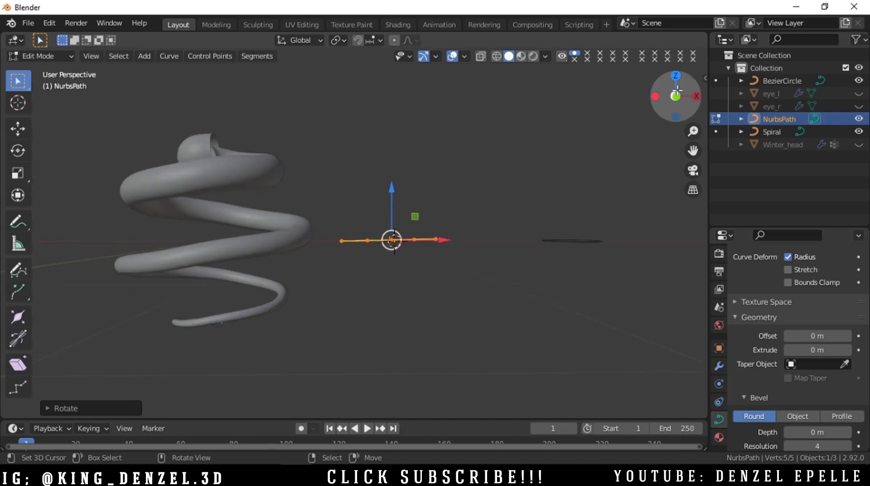
pyautogui.click(676, 76)
pyautogui.press('Tab')
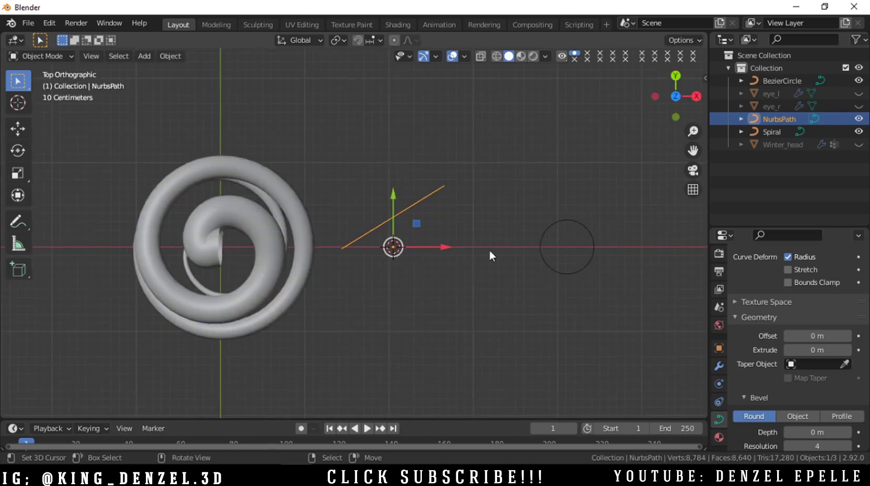
# - Enlarge the BezierCircle in Edit Mode to thicken the spiral strand, trimming the result back slightly with a second uniform scale
pyautogui.click(564, 225)
pyautogui.hotkey('ctrl', 'Tab')
pyautogui.click(607, 222)
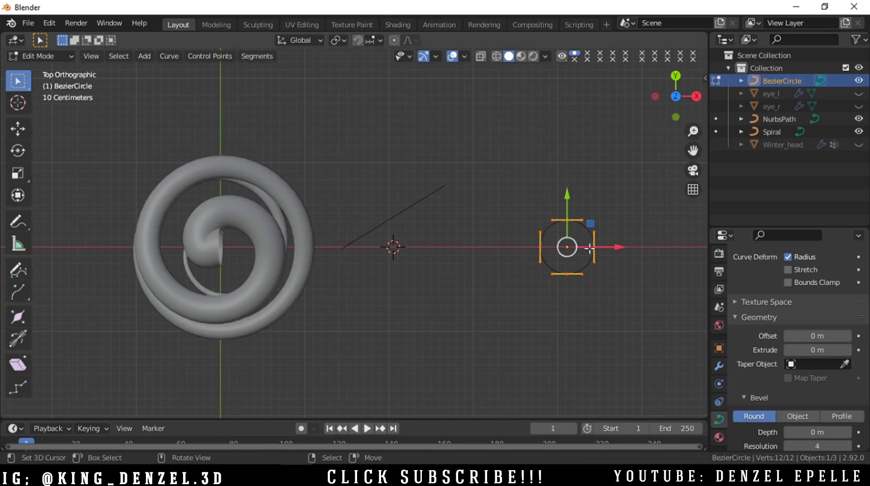
pyautogui.press('s')
pyautogui.click(617, 247)
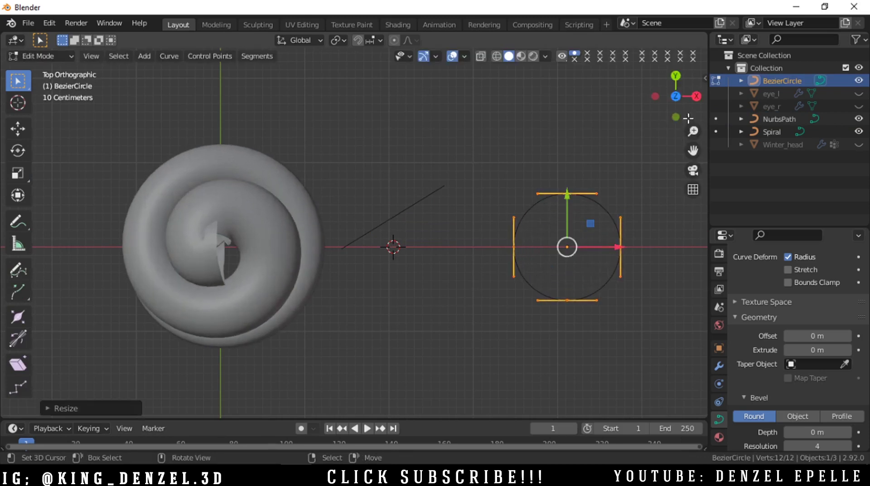
pyautogui.moveTo(688, 118); pyautogui.dragTo(592, 345)
pyautogui.press('s')
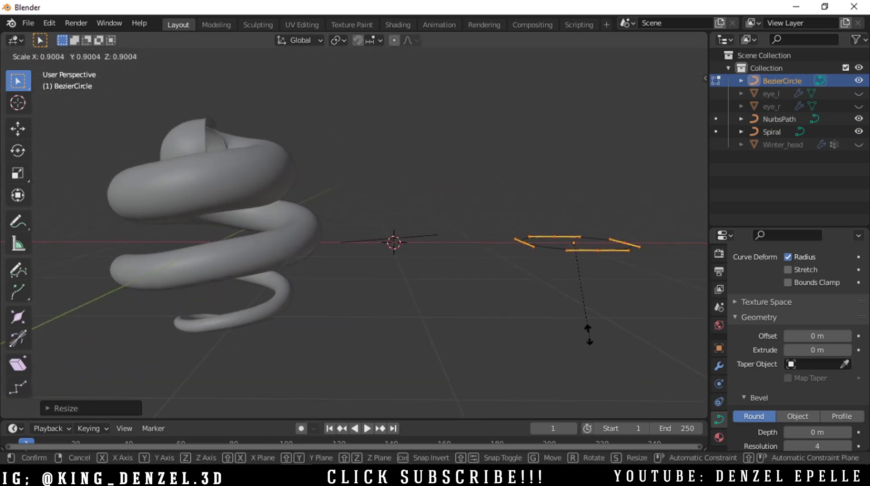
pyautogui.click(590, 330)
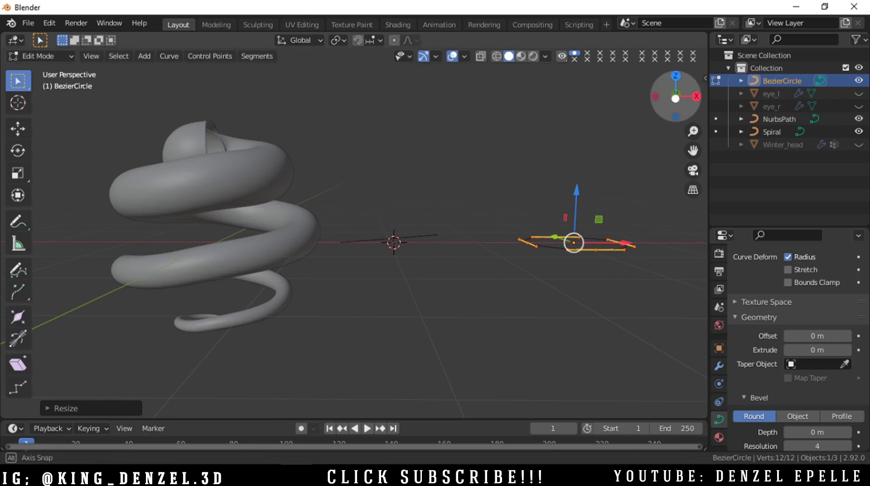
# - Stretch the BezierCircle's points along X into a wide ellipse
pyautogui.moveTo(675, 98); pyautogui.dragTo(672, 69)
pyautogui.click(681, 80)
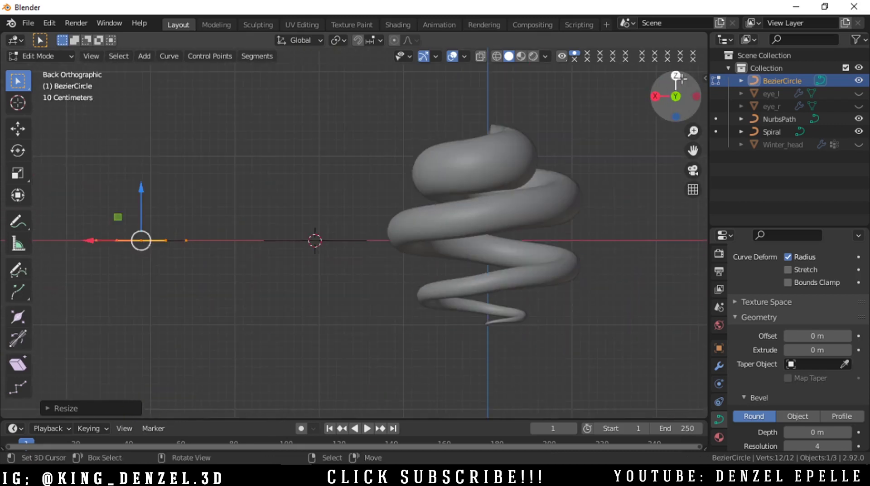
pyautogui.click(675, 75)
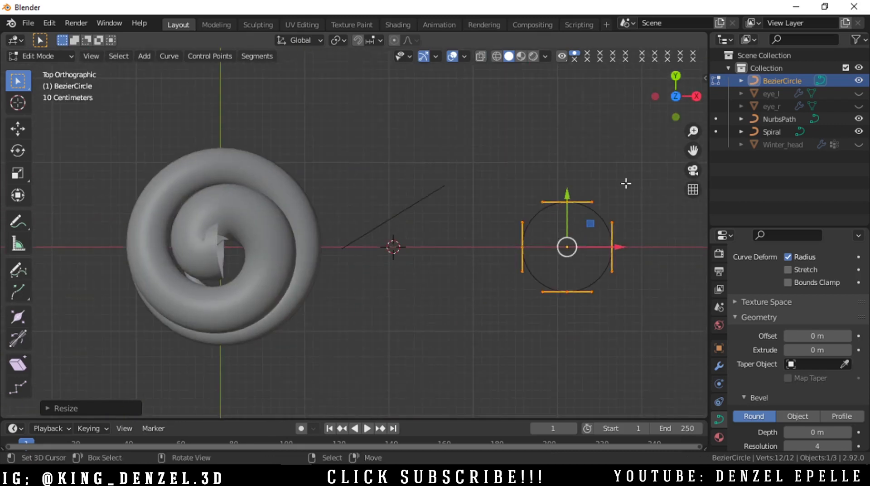
pyautogui.moveTo(692, 149); pyautogui.dragTo(561, 149)
pyautogui.scroll(4, 526, 276)
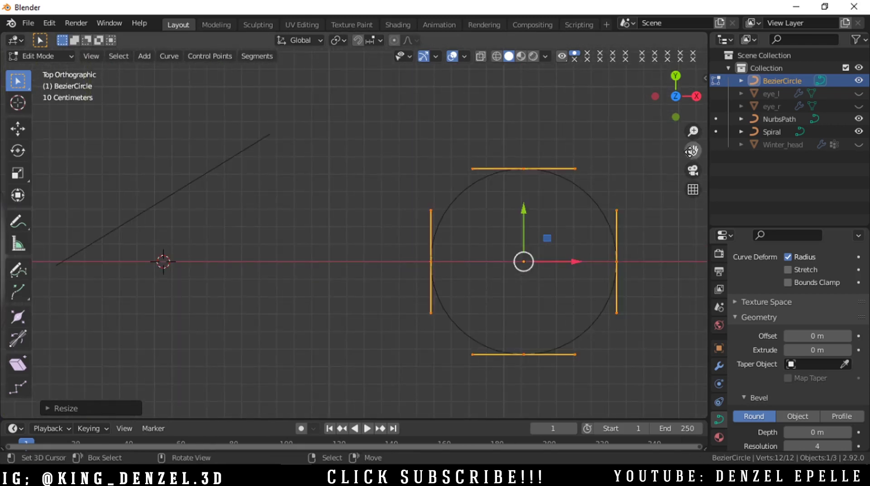
pyautogui.moveTo(691, 150); pyautogui.dragTo(502, 125)
pyautogui.press('s')
pyautogui.press('x')
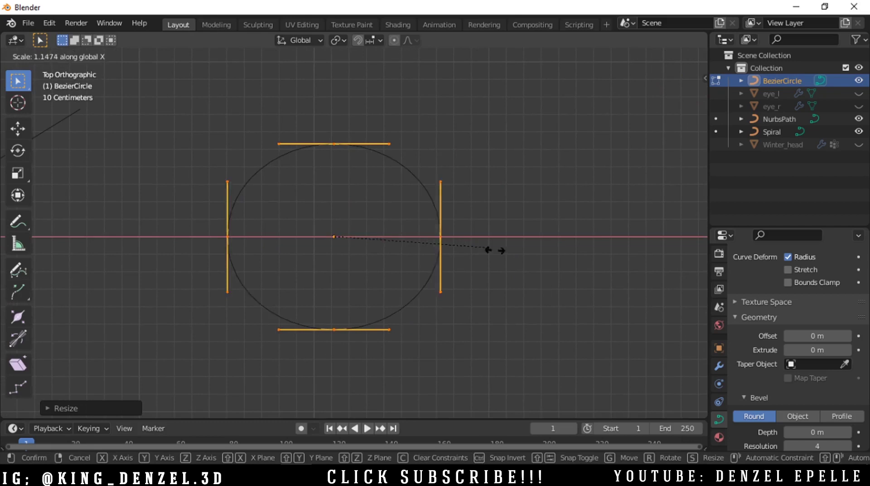
pyautogui.click(524, 252)
# - Fine-tune the ellipse's proportions by scaling its points along Y and along X
pyautogui.scroll(-7, 563, 221)
pyautogui.moveTo(670, 108); pyautogui.dragTo(359, 274)
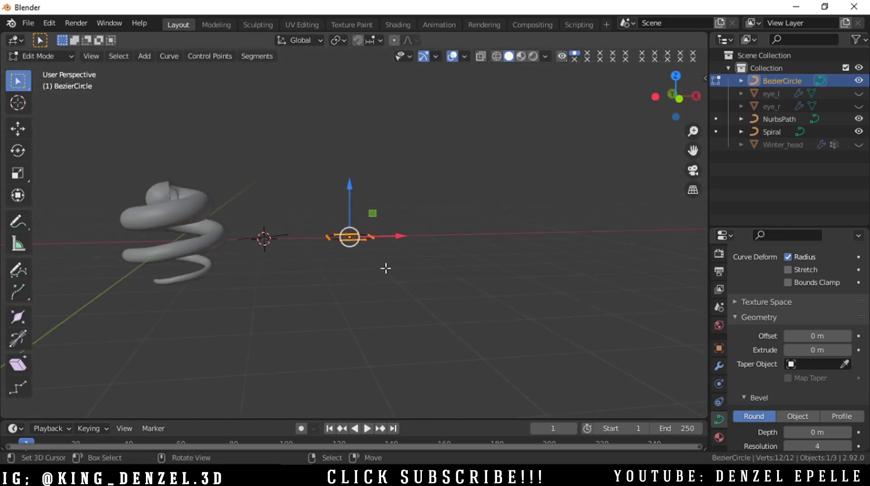
pyautogui.scroll(2, 355, 268)
pyautogui.press('s')
pyautogui.press('y')
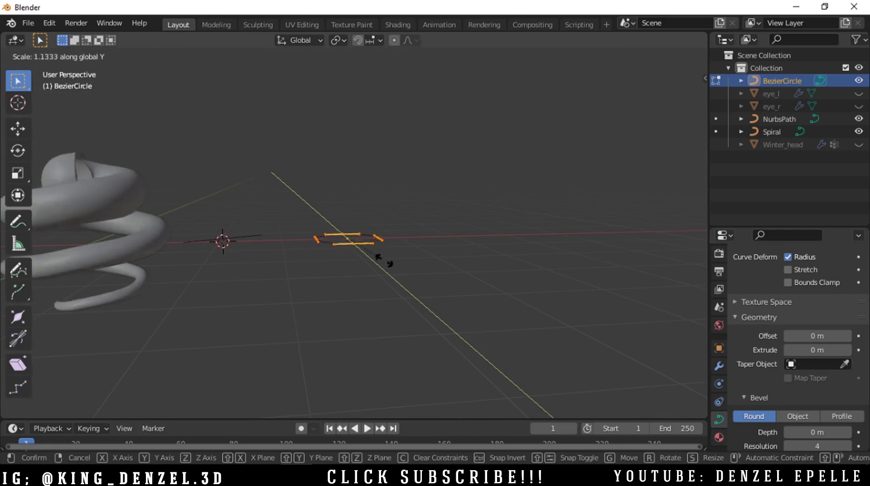
pyautogui.moveTo(354, 260)
pyautogui.click(369, 288)
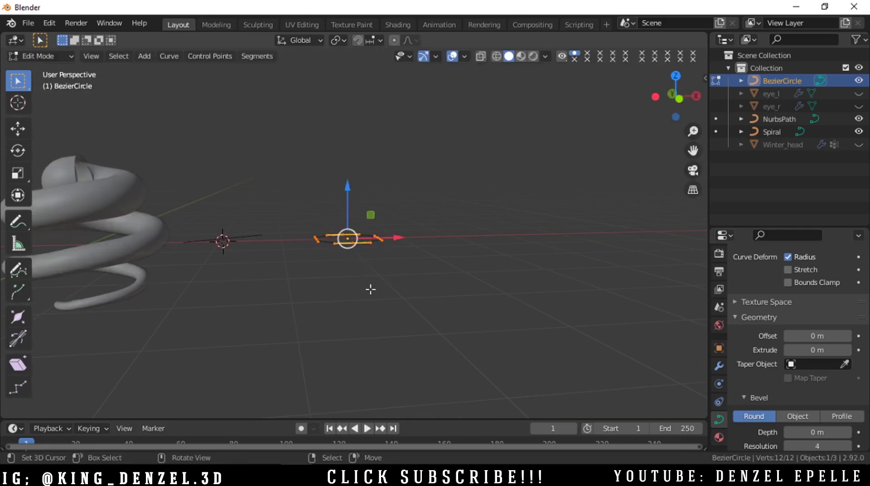
pyautogui.press('s')
pyautogui.press('y')
pyautogui.press('x')
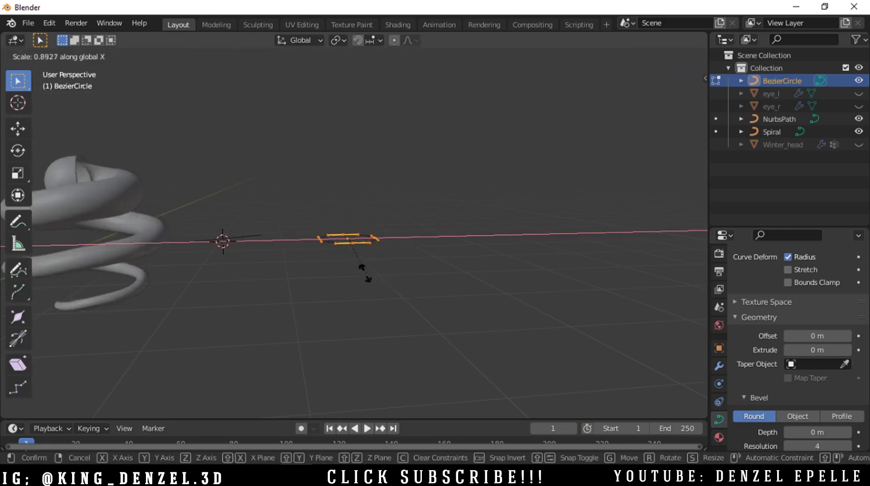
pyautogui.click(380, 287)
# - Subdivide all segments of the BezierCircle to add control points between the existing ones
pyautogui.click(675, 79)
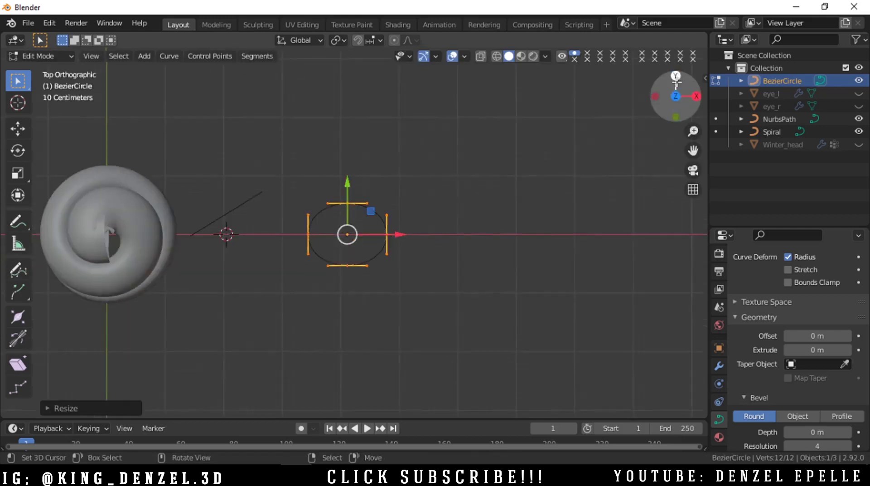
pyautogui.scroll(5, 390, 170)
pyautogui.rightClick(335, 159)
pyautogui.keyDown('shift'); pyautogui.rightClick(433, 235); pyautogui.keyUp('shift')
pyautogui.press('a')
pyautogui.press('w')
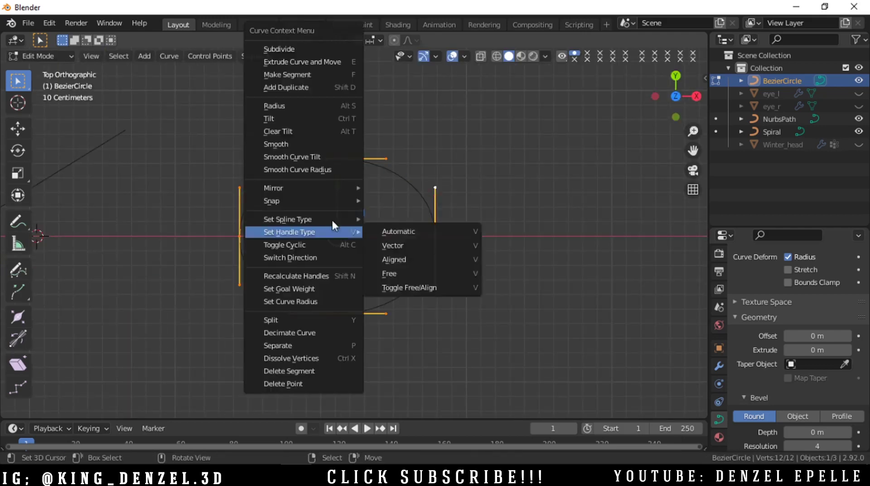
pyautogui.click(306, 49)
# - Select the bevel profile's upper and lower points, excluding the two on the X axis, and set their handle type to Free
pyautogui.rightClick(399, 172)
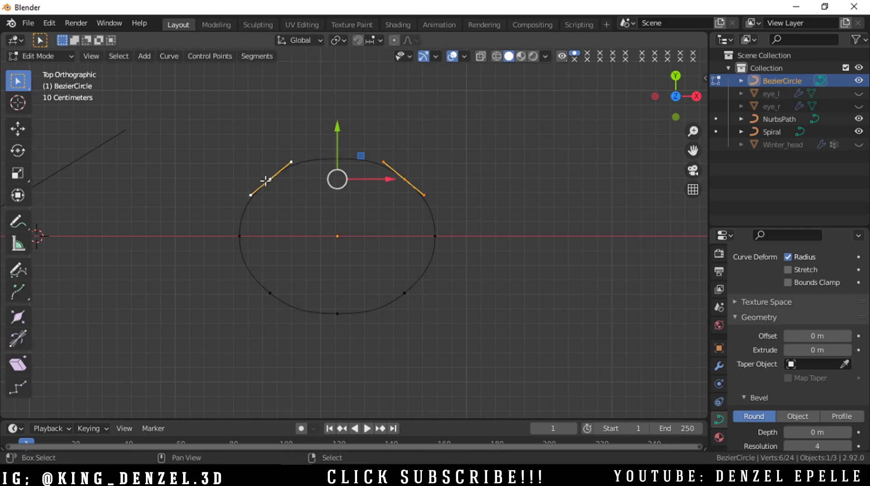
pyautogui.keyDown('shift'); pyautogui.click(270, 293); pyautogui.keyUp('shift')
pyautogui.keyDown('shift'); pyautogui.click(404, 293); pyautogui.keyUp('shift')
pyautogui.keyDown('shift'); pyautogui.click(337, 313); pyautogui.keyUp('shift')
pyautogui.keyDown('shift'); pyautogui.click(337, 158); pyautogui.keyUp('shift')
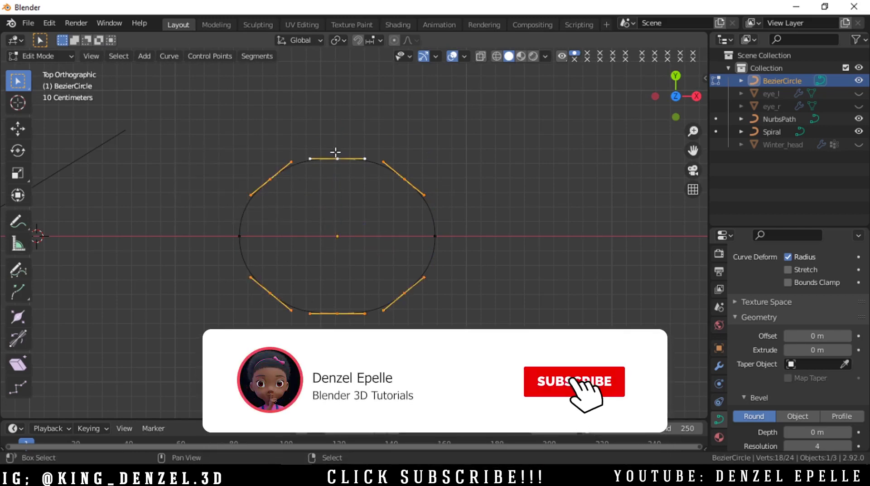
pyautogui.press('v')
pyautogui.click(288, 200)
# - Pull the handles of the profile's three upper points inward to turn them into pointed ridges with concave curves between them
pyautogui.rightClick(383, 161)
pyautogui.press('g')
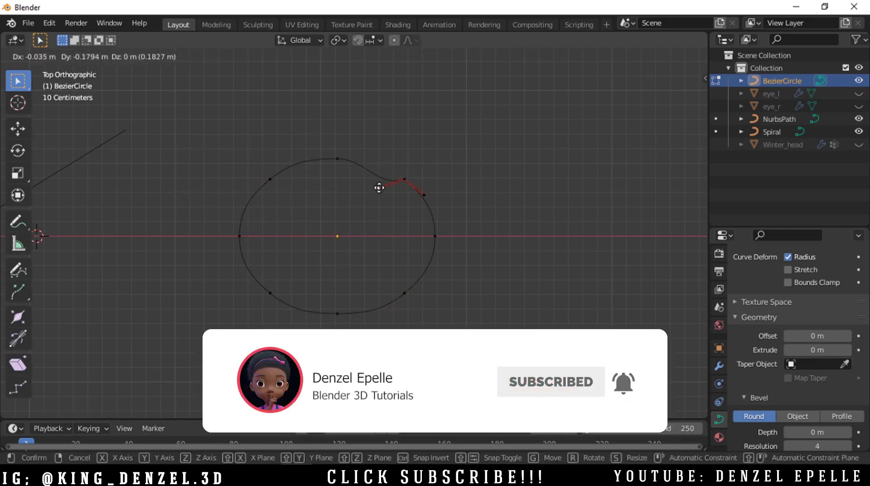
pyautogui.moveTo(379, 188); pyautogui.dragTo(379, 187, button='right')
pyautogui.moveTo(424, 194); pyautogui.dragTo(413, 207, button='right')
pyautogui.rightClick(337, 160)
pyautogui.moveTo(311, 158); pyautogui.dragTo(321, 183, button='right')
pyautogui.moveTo(362, 159); pyautogui.dragTo(358, 182, button='right')
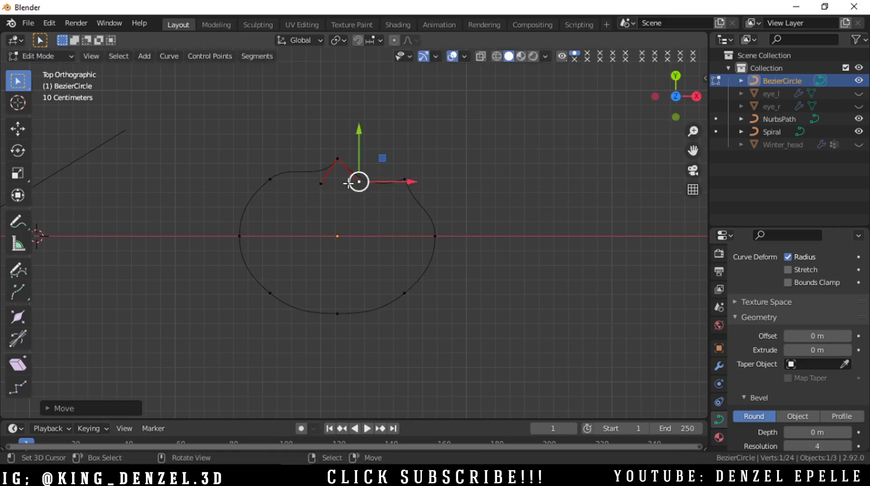
pyautogui.rightClick(268, 180)
pyautogui.moveTo(291, 163); pyautogui.dragTo(264, 203, button='right')
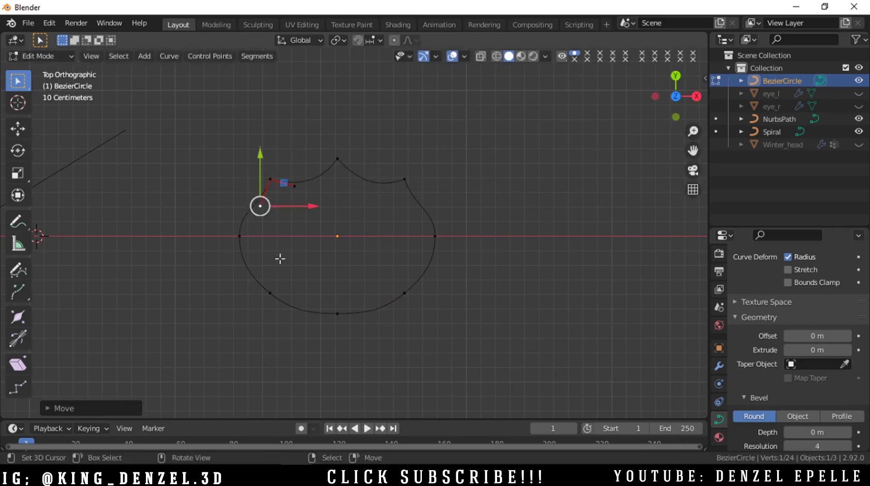
# - Move the profile's lower points and handles to form an irregular scalloped underside with sharp corners
pyautogui.rightClick(272, 294)
pyautogui.moveTo(291, 309); pyautogui.dragTo(274, 309, button='right')
pyautogui.moveTo(251, 278); pyautogui.dragTo(282, 278, button='right')
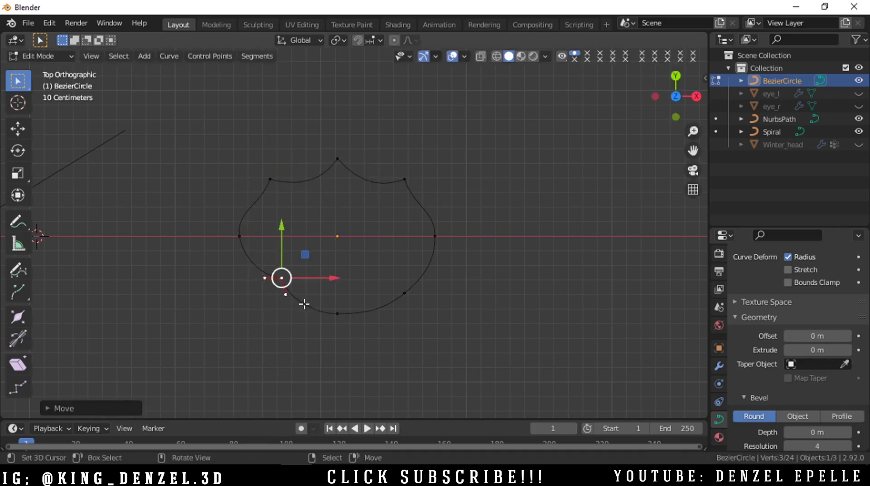
pyautogui.moveTo(337, 313); pyautogui.dragTo(365, 286, button='right')
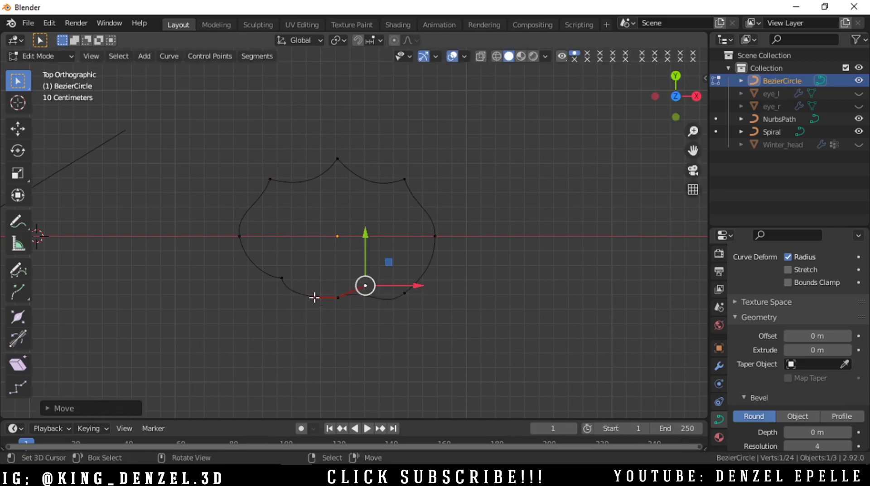
pyautogui.moveTo(314, 297); pyautogui.dragTo(316, 270, button='right')
pyautogui.rightClick(405, 293)
pyautogui.moveTo(383, 309); pyautogui.dragTo(401, 320, button='right')
pyautogui.rightClick(424, 278)
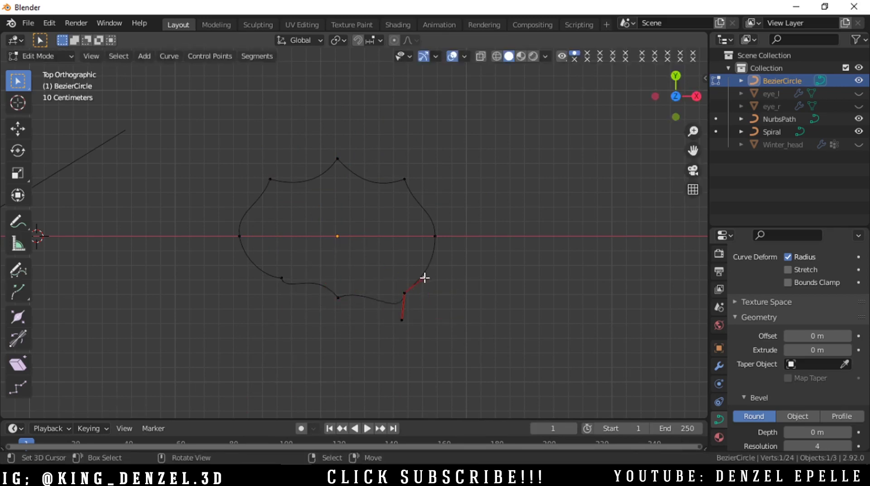
pyautogui.moveTo(424, 278); pyautogui.dragTo(400, 270, button='right')
# - Rotate the handles of the profile's two side points on the X axis to reshape its outer flanks
pyautogui.rightClick(435, 235)
pyautogui.moveTo(461, 236); pyautogui.dragTo(471, 236, button='right')
pyautogui.press('r')
pyautogui.click(493, 231)
pyautogui.rightClick(240, 236)
pyautogui.press('r')
pyautogui.click(336, 259)
# - Select all points of the bevel profile and scale them along Y
pyautogui.scroll(-9, 359, 272)
pyautogui.moveTo(359, 272); pyautogui.dragTo(356, 265, button='middle')
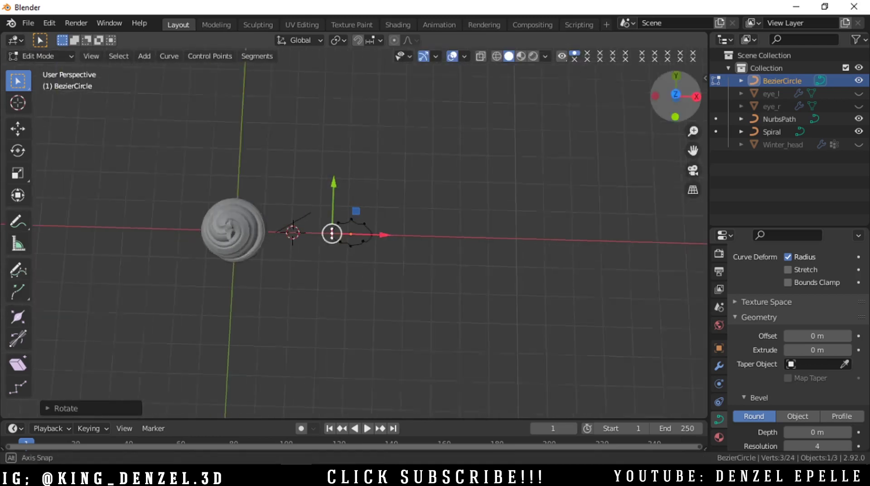
pyautogui.moveTo(674, 90); pyautogui.dragTo(695, 27)
pyautogui.scroll(6, 466, 210)
pyautogui.moveTo(693, 150); pyautogui.dragTo(861, 135)
pyautogui.press('a')
pyautogui.press('s')
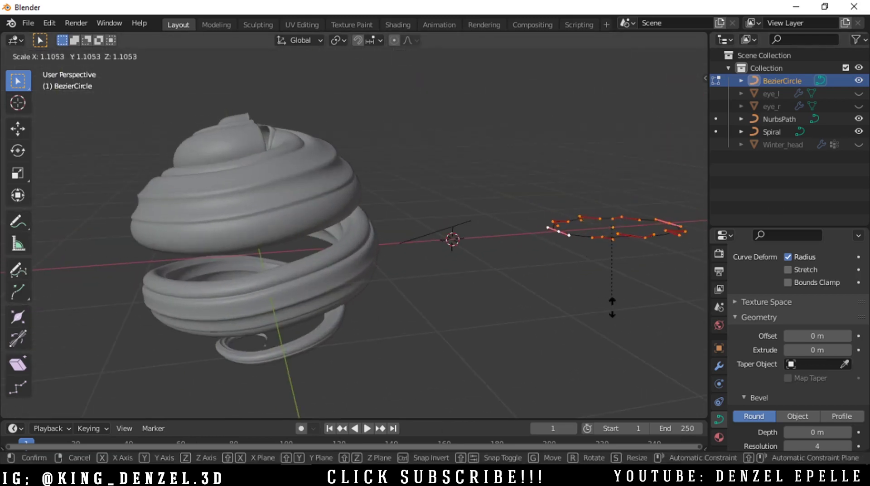
pyautogui.rightClick(612, 307)
pyautogui.press('s')
pyautogui.press('y')
pyautogui.click(605, 330)
# - Scale the whole bevel profile down uniformly to slim the ridged strand, and return to Object Mode
pyautogui.scroll(-1, 634, 227)
pyautogui.moveTo(675, 96); pyautogui.dragTo(659, 156)
pyautogui.press('s')
pyautogui.click(611, 317)
pyautogui.moveTo(674, 104); pyautogui.dragTo(686, 50)
pyautogui.hotkey('ctrl', 'Tab')
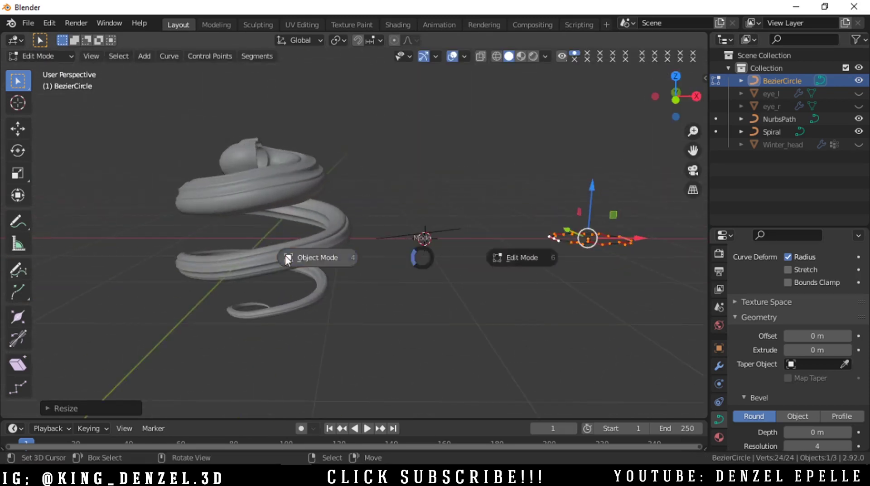
pyautogui.click(286, 260)
# - In Edit Mode on NurbsPath, lower the end farther from the spiral and its neighbouring points to bend the line into an arch
pyautogui.rightClick(293, 254)
pyautogui.press('`')
pyautogui.press('`')
pyautogui.scroll(4, 491, 251)
pyautogui.rightClick(492, 288)
pyautogui.hotkey('ctrl', 'Tab')
pyautogui.click(532, 309)
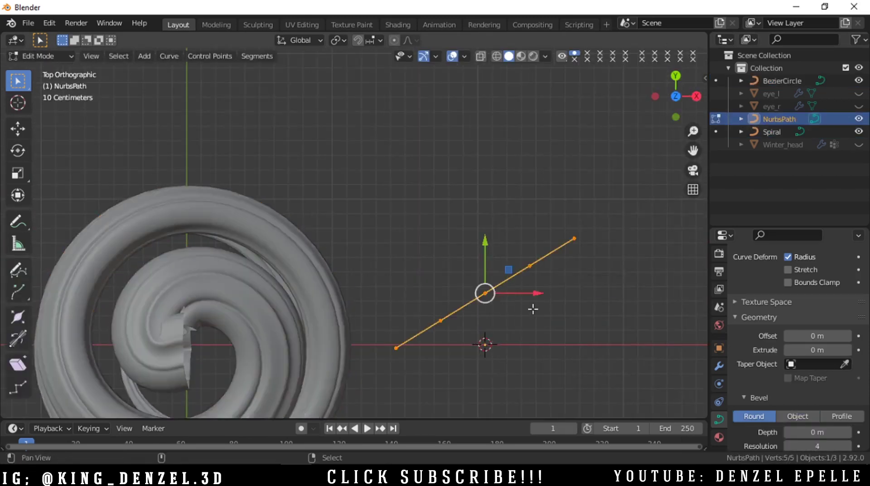
pyautogui.keyDown('alt'); pyautogui.keyDown('shift'); pyautogui.moveTo(532, 309); pyautogui.dragTo(410, 239); pyautogui.keyUp('shift'); pyautogui.keyUp('alt')
pyautogui.moveTo(367, 184); pyautogui.dragTo(368, 181)
pyautogui.rightClick(454, 166)
pyautogui.press('g')
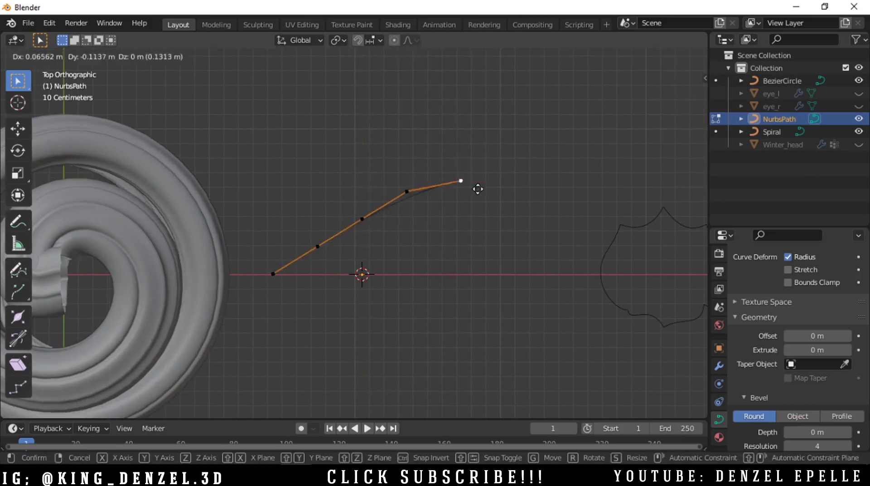
pyautogui.moveTo(477, 189); pyautogui.dragTo(494, 213, button='right')
pyautogui.moveTo(403, 195); pyautogui.dragTo(417, 208, button='right')
pyautogui.moveTo(363, 220); pyautogui.dragTo(363, 227, button='right')
# - Refine the taper path's arch by repositioning its points near the middle and both ends, and leave Edit Mode
pyautogui.moveTo(474, 208); pyautogui.dragTo(482, 220, button='right')
pyautogui.moveTo(419, 207); pyautogui.dragTo(421, 222, button='right')
pyautogui.moveTo(365, 227); pyautogui.dragTo(365, 230, button='right')
pyautogui.moveTo(322, 245); pyautogui.dragTo(361, 217, button='right')
pyautogui.rightClick(361, 224)
pyautogui.moveTo(413, 222); pyautogui.dragTo(415, 215, button='right')
pyautogui.moveTo(472, 222); pyautogui.dragTo(472, 227, button='right')
pyautogui.scroll(-5, 473, 227)
pyautogui.moveTo(679, 107); pyautogui.dragTo(679, 45)
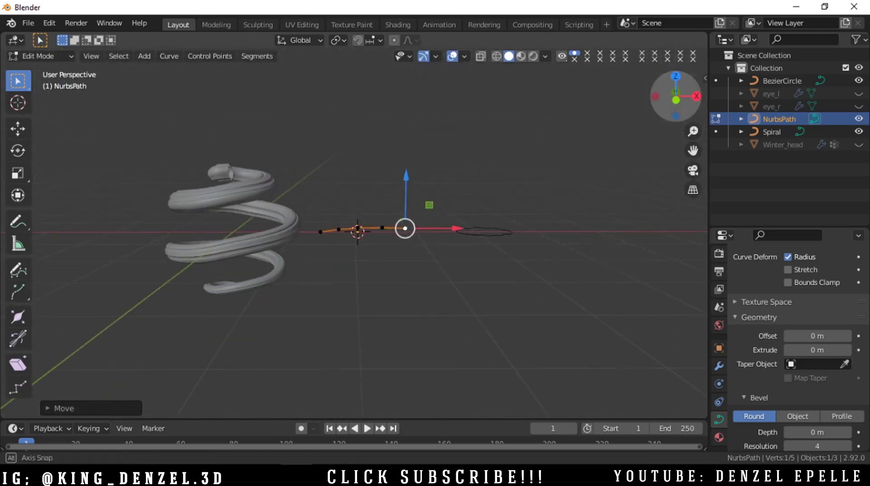
pyautogui.press('Tab')
# - Scale the BezierCircle profile up in Edit Mode to thicken the strand, and return to Object Mode
pyautogui.click(474, 229)
pyautogui.press('Tab')
pyautogui.press('s')
pyautogui.click(582, 275)
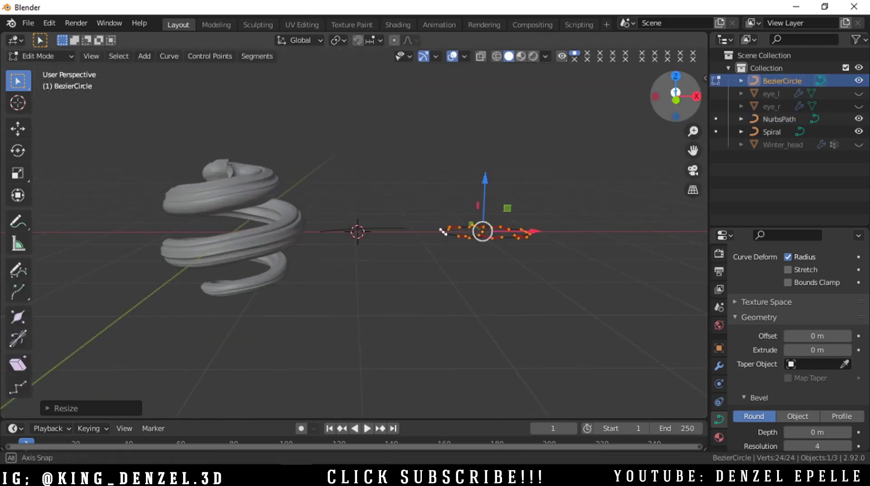
pyautogui.moveTo(675, 93); pyautogui.dragTo(699, 106)
pyautogui.press('Tab')
# - Edit the spiral's points and stretch them along Z to space out the coils
pyautogui.rightClick(247, 237)
pyautogui.press('KP_3')
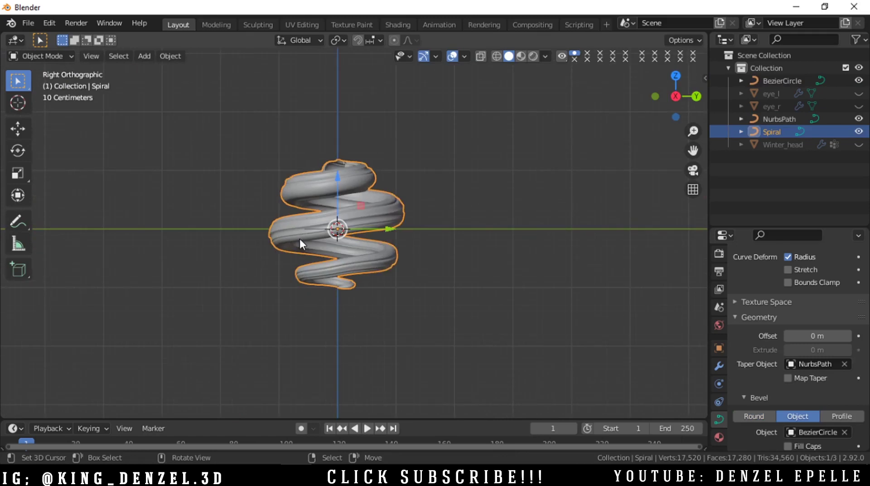
pyautogui.hotkey('ctrl', 'Tab')
pyautogui.click(398, 238)
pyautogui.scroll(2, 390, 258)
pyautogui.press('s')
pyautogui.press('z')
pyautogui.click(363, 354)
# - Scale the spiral's points along Z again to open the coils into a long curl, and return to Object Mode
pyautogui.moveTo(676, 100); pyautogui.dragTo(710, 112)
pyautogui.scroll(2, 287, 267)
pyautogui.press('s')
pyautogui.press('z')
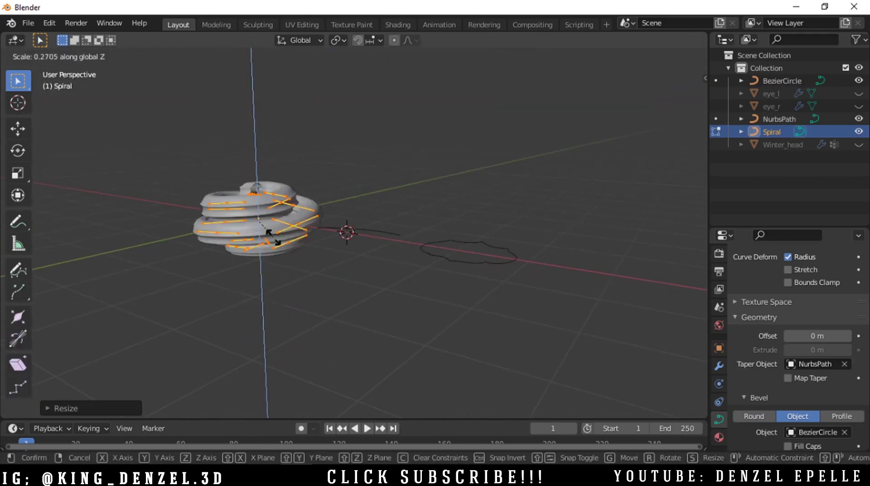
pyautogui.click(273, 237)
pyautogui.hotkey('ctrl', 'Tab')
pyautogui.click(214, 270)
pyautogui.press('`')
pyautogui.click(128, 190)
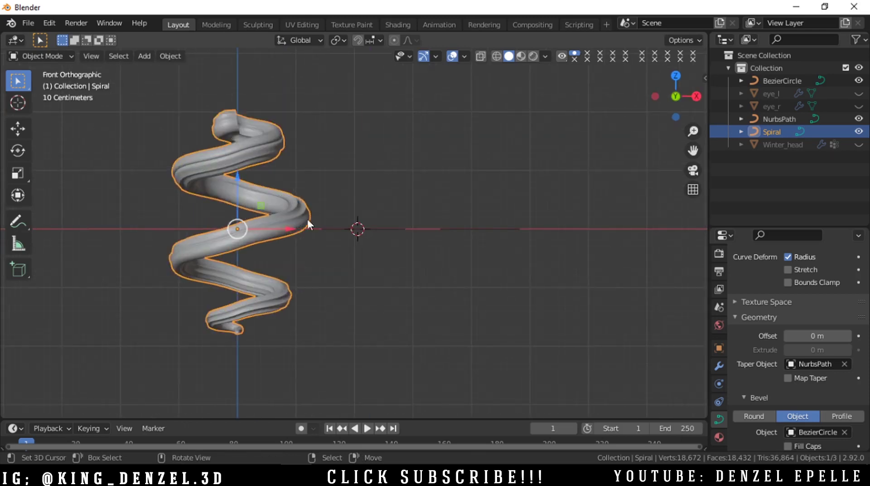
# - Rescale the spiral's points in Edit Mode across X and Y to adjust the curl's width, and leave Edit Mode
pyautogui.hotkey('ctrl', 'Tab')
pyautogui.click(442, 275)
pyautogui.press('s')
pyautogui.hotkey('shift', 'z')
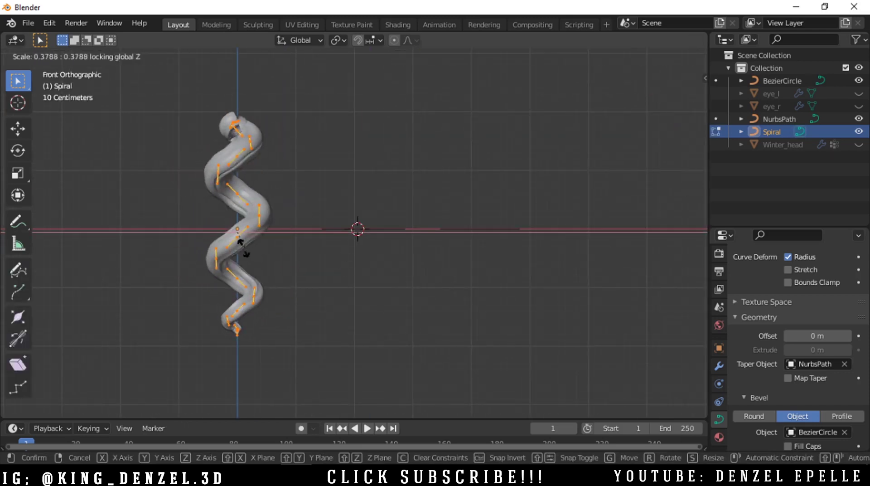
pyautogui.click(240, 242)
pyautogui.rightClick(193, 116)
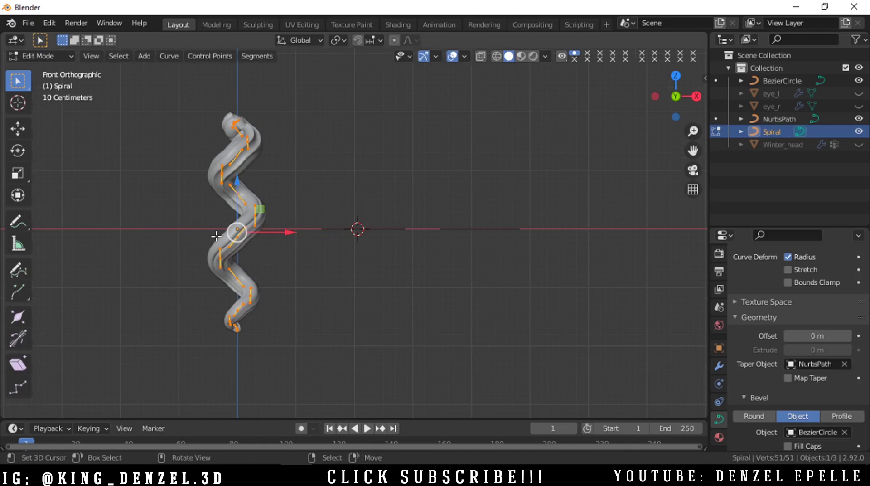
pyautogui.press('s')
pyautogui.click(401, 172)
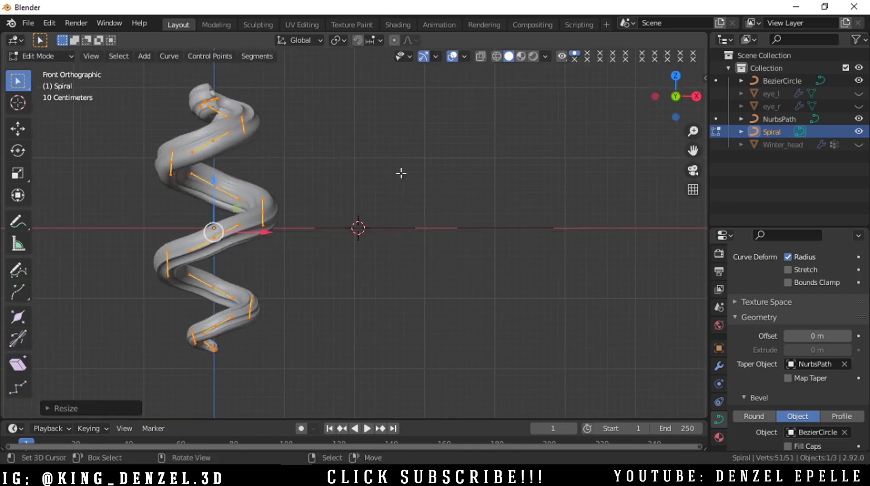
pyautogui.moveTo(401, 173); pyautogui.dragTo(446, 196, button='middle')
pyautogui.press('Tab')
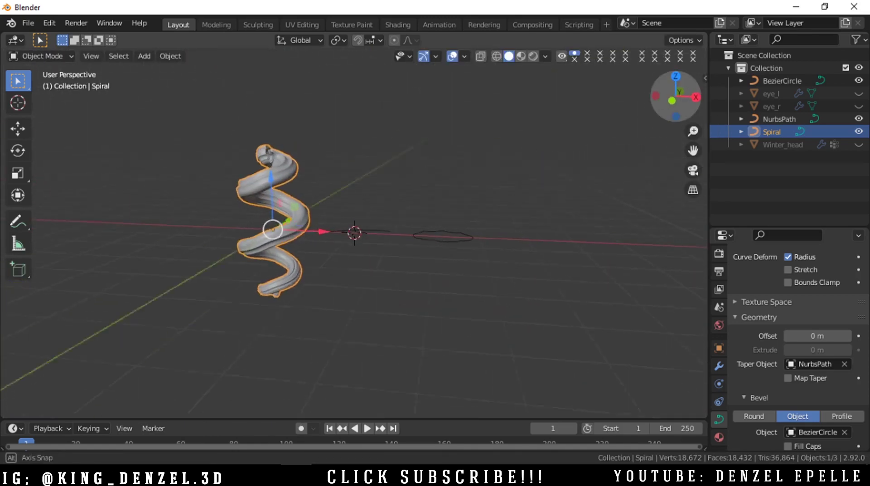
# - Unhide the eye_r, eye_l and Winter_head objects
pyautogui.click(859, 106)
pyautogui.click(859, 94)
pyautogui.click(859, 145)
# - Scale the spiral down to fit the head and move it beside the ear in front view
pyautogui.press('`')
pyautogui.click(236, 184)
pyautogui.press('s')
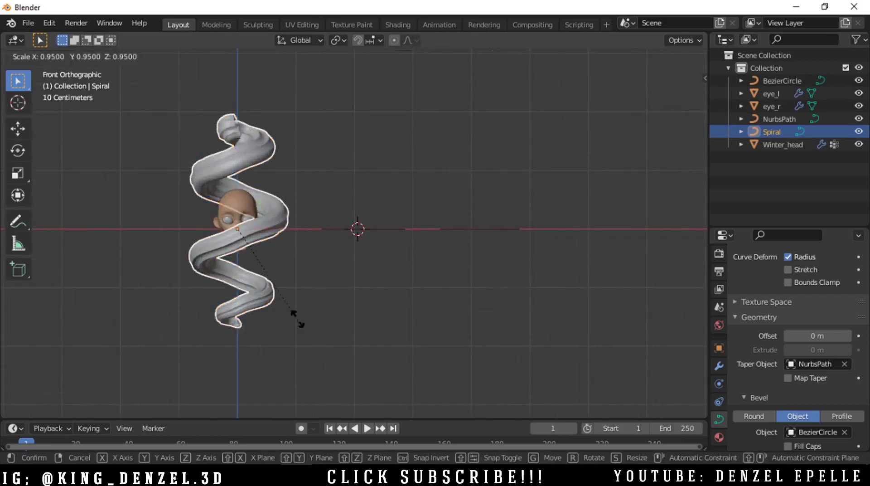
pyautogui.click(251, 226)
pyautogui.scroll(2, 251, 227)
pyautogui.scroll(1, 250, 227)
pyautogui.press('g')
pyautogui.click(207, 221)
pyautogui.moveTo(693, 150); pyautogui.dragTo(848, 150)
pyautogui.scroll(5, 675, 148)
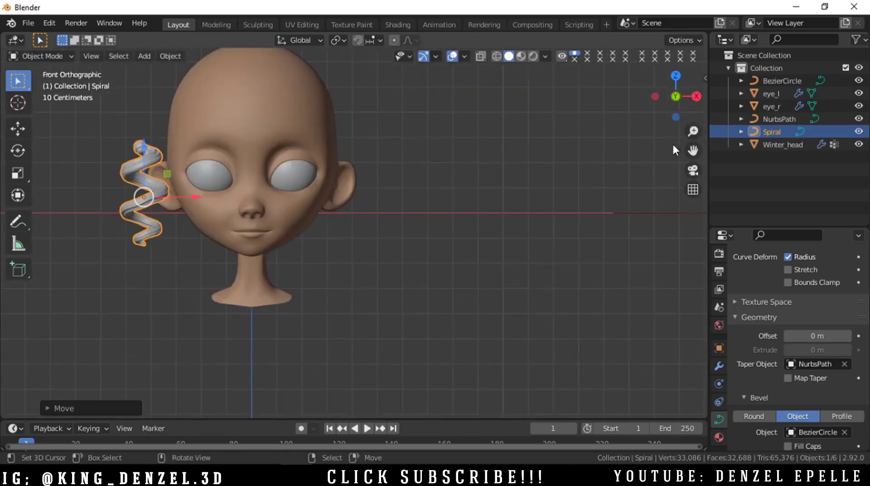
pyautogui.moveTo(692, 150); pyautogui.dragTo(831, 161)
pyautogui.scroll(1, 463, 177)
# - Tilt the spiral beside the ear with a free trackball rotation
pyautogui.press('r')
pyautogui.press('r')
pyautogui.click(328, 212)
pyautogui.scroll(2, 328, 212)
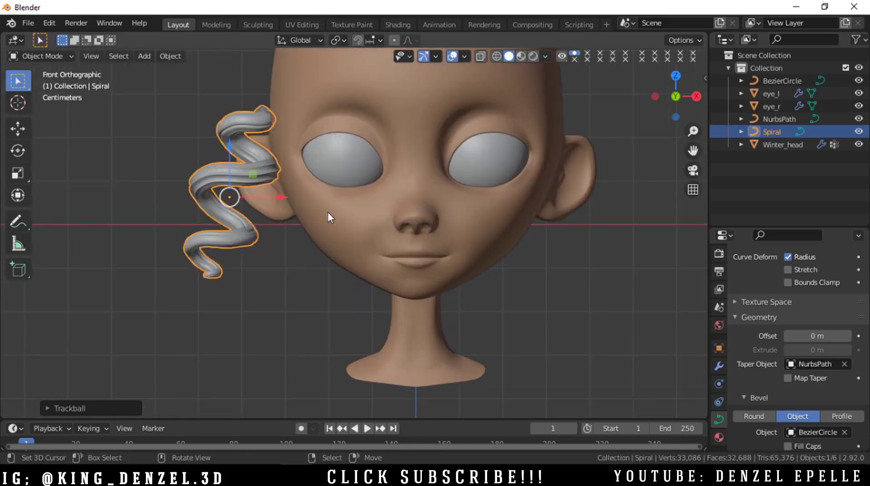
# - In Edit Mode, scale the spiral's points down and move them below the ear
pyautogui.press('Tab')
pyautogui.press('s')
pyautogui.rightClick(278, 225)
pyautogui.press('s')
pyautogui.click(253, 220)
pyautogui.press('g')
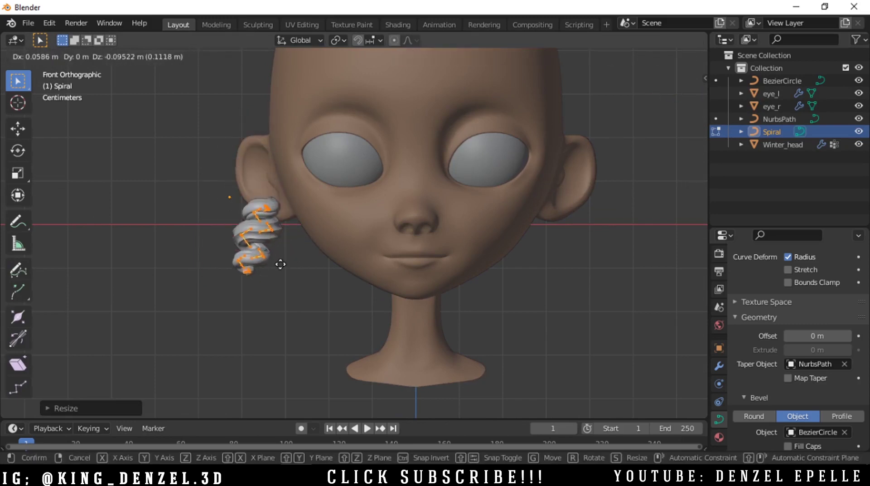
pyautogui.click(272, 268)
# - Reshape the curl into a longer, narrower strand, position and rotate it beside the cheek, and leave Edit Mode
pyautogui.press('r')
pyautogui.press('z')
pyautogui.click(341, 325)
pyautogui.press('g')
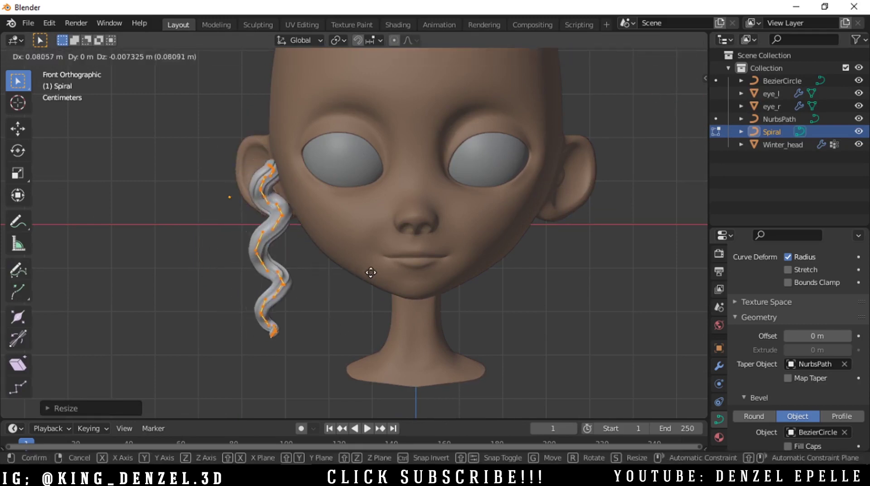
pyautogui.click(381, 272)
pyautogui.press('r')
pyautogui.click(373, 234)
pyautogui.scroll(-3, 320, 233)
pyautogui.press('Tab')
# - Duplicate the curl, place the copy higher on the side of the head, and rotate it
pyautogui.hotkey('shift', 'd')
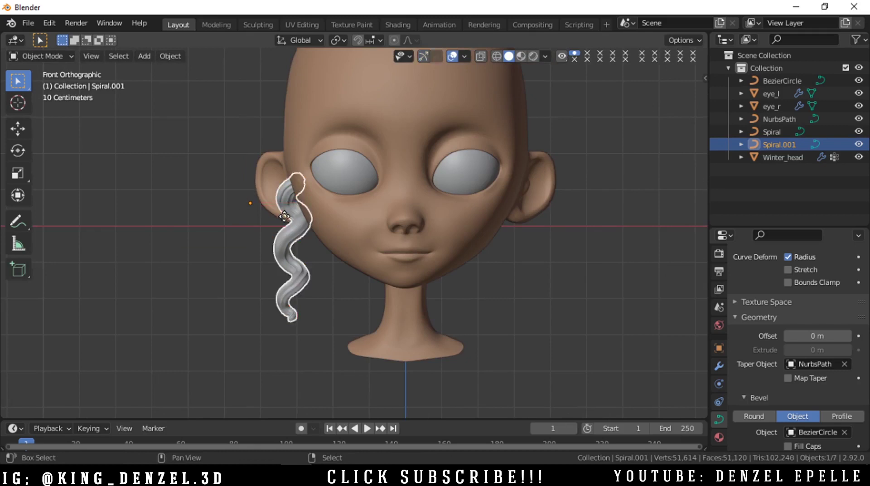
pyautogui.click(278, 136)
pyautogui.moveTo(675, 96); pyautogui.dragTo(682, 68)
pyautogui.scroll(2, 475, 188)
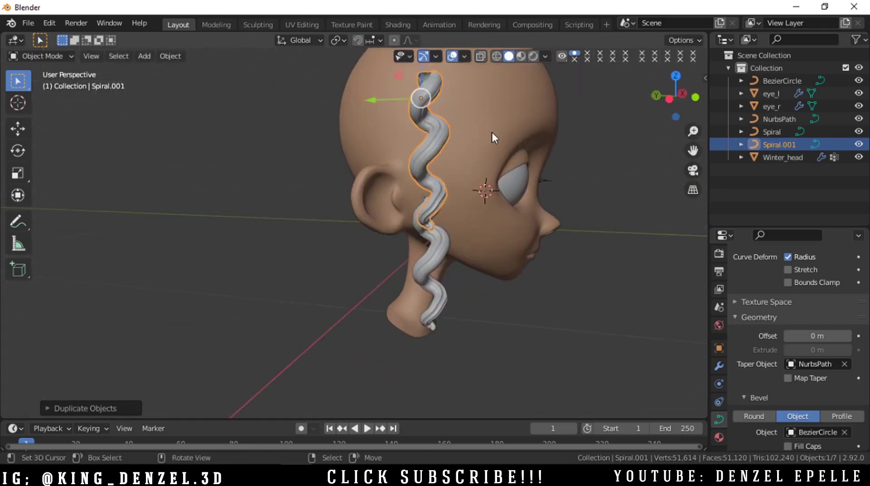
pyautogui.press('r')
pyautogui.click(463, 187)
pyautogui.moveTo(692, 150); pyautogui.dragTo(600, 217)
# - In Edit Mode, enlarge the copied curl's points and shift its middle control points to widen the bends
pyautogui.press('Tab')
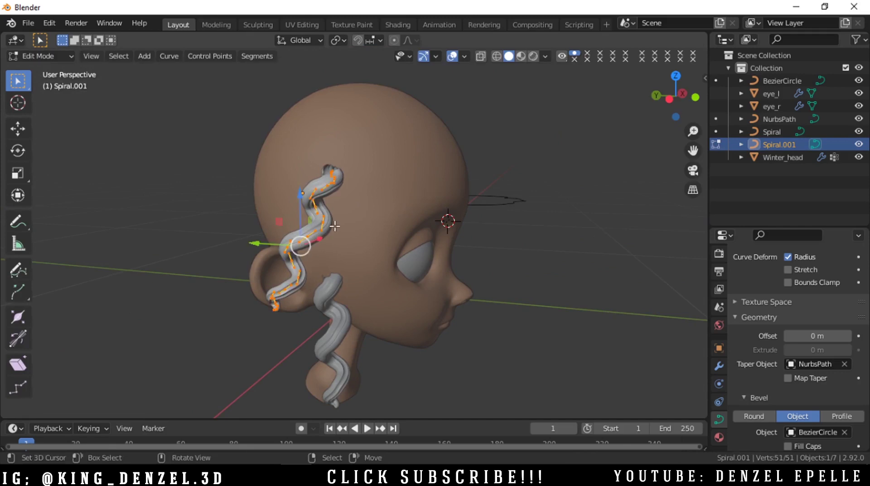
pyautogui.scroll(1, 340, 240)
pyautogui.press('s')
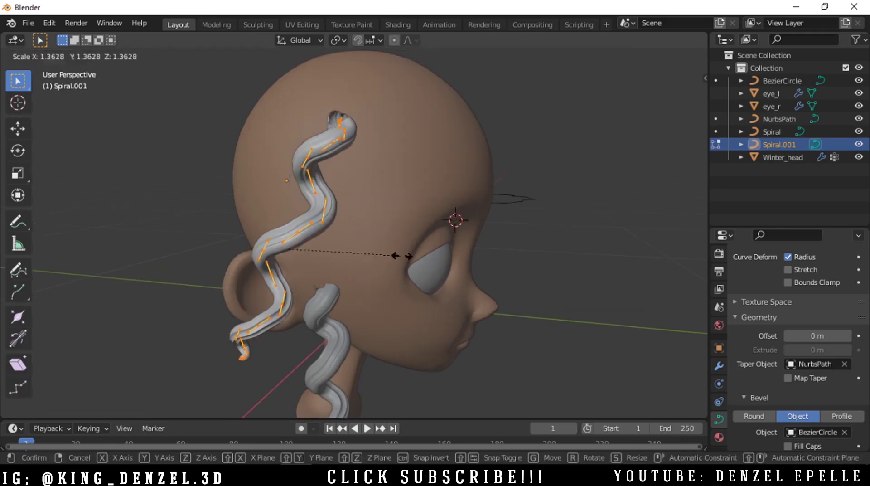
pyautogui.click(402, 256)
pyautogui.rightClick(301, 233)
pyautogui.press('g')
pyautogui.click(315, 280)
pyautogui.rightClick(325, 221)
pyautogui.press('g')
pyautogui.click(340, 215)
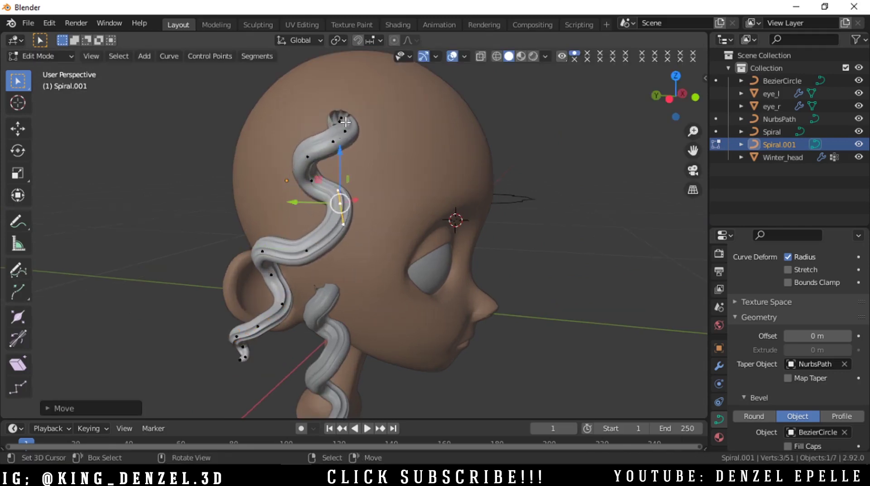
# - Move the copied curl's upper control points toward the head and delete the one next to the top end
pyautogui.scroll(-2, 399, 170)
pyautogui.moveTo(670, 97); pyautogui.dragTo(743, 111)
pyautogui.scroll(1, 444, 182)
pyautogui.press('g')
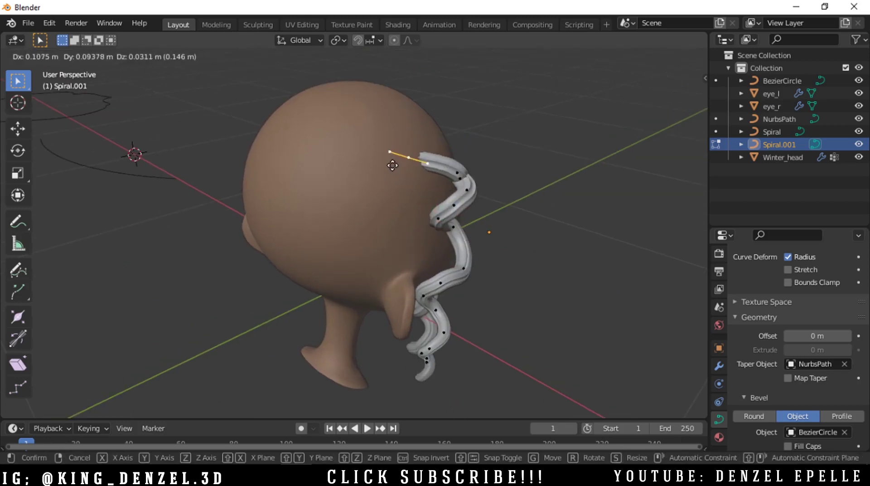
pyautogui.click(385, 153)
pyautogui.press('g')
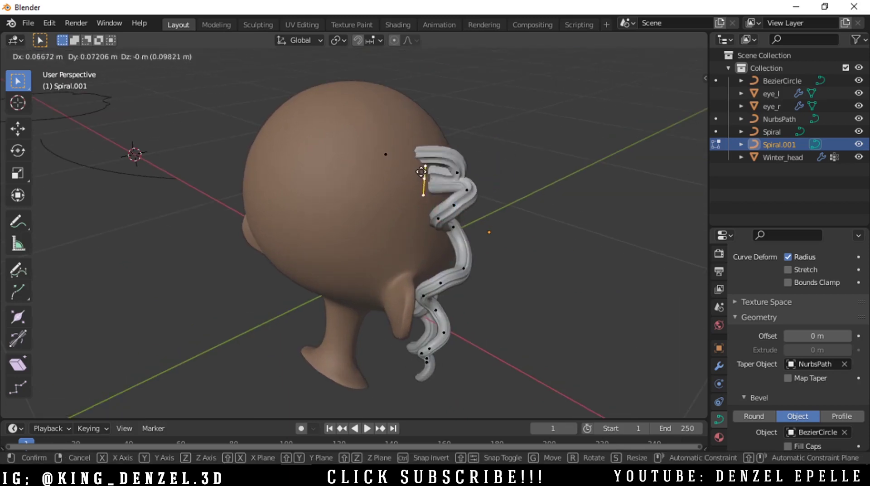
pyautogui.click(421, 171)
pyautogui.press('x')
pyautogui.click(409, 181)
pyautogui.moveTo(409, 181); pyautogui.dragTo(373, 248, button='middle')
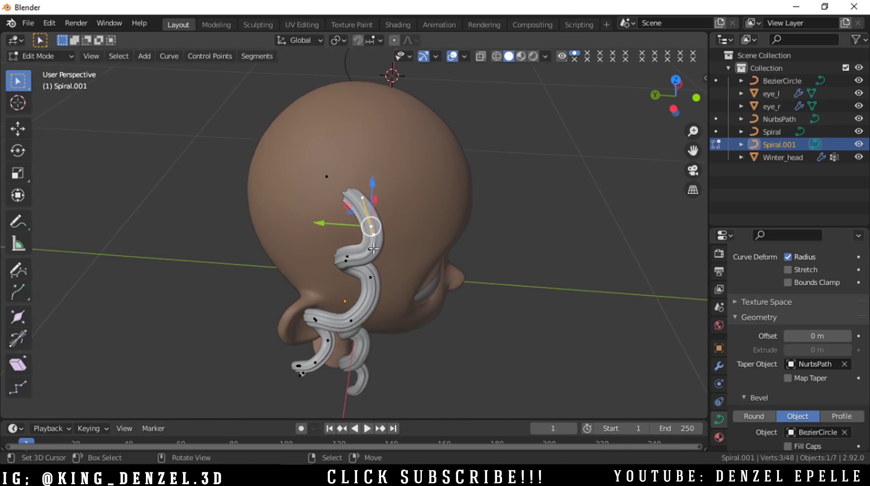
# - Move the copied curl's upper bend toward the face and delete the control point below it
pyautogui.scroll(1, 373, 248)
pyautogui.press('g')
pyautogui.click(428, 220)
pyautogui.rightClick(374, 255)
pyautogui.press('g')
pyautogui.rightClick(375, 255)
pyautogui.press('x')
pyautogui.click(374, 257)
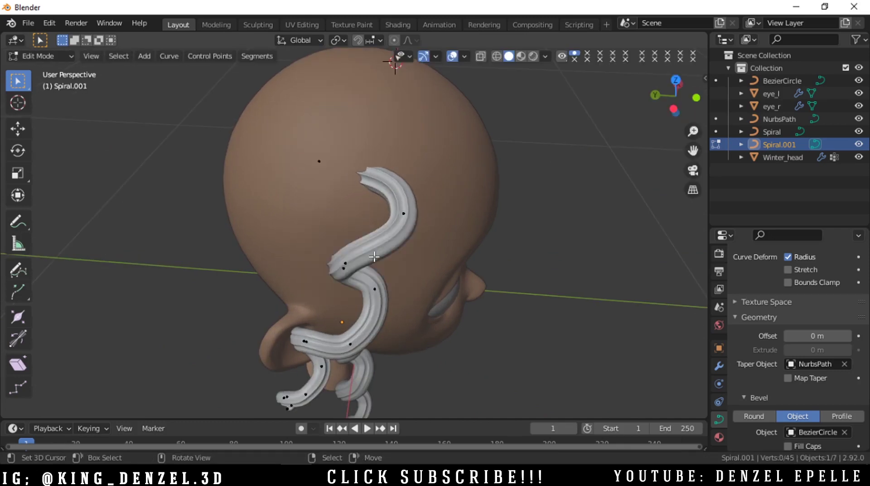
# - Move two middle control points of the copied curl toward the face to reshape its lower bend
pyautogui.press('g')
pyautogui.click(425, 276)
pyautogui.rightClick(375, 290)
pyautogui.press('g')
pyautogui.click(390, 334)
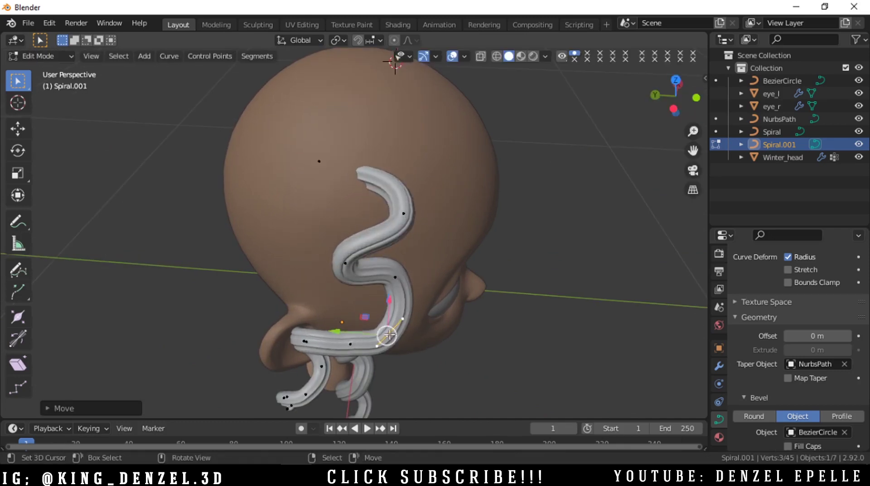
# - Leave Edit Mode and delete the copied curl from the side of the head
pyautogui.scroll(-2, 435, 280)
pyautogui.moveTo(670, 95); pyautogui.dragTo(655, 64)
pyautogui.press('Tab')
pyautogui.rightClick(346, 234)
pyautogui.rightClick(345, 224)
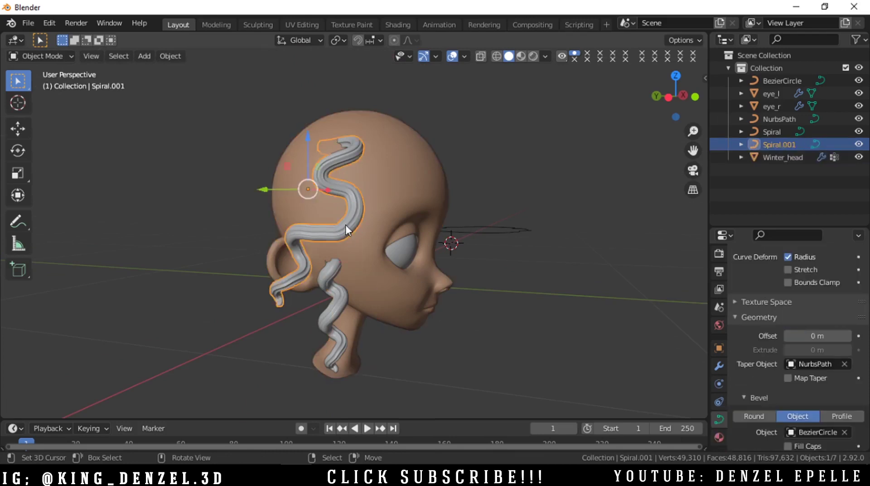
pyautogui.press('Delete')
# - Select the remaining curl, duplicate it to the opposite side of the head in front view, and rotate the copy
pyautogui.rightClick(332, 278)
pyautogui.press('KP_1')
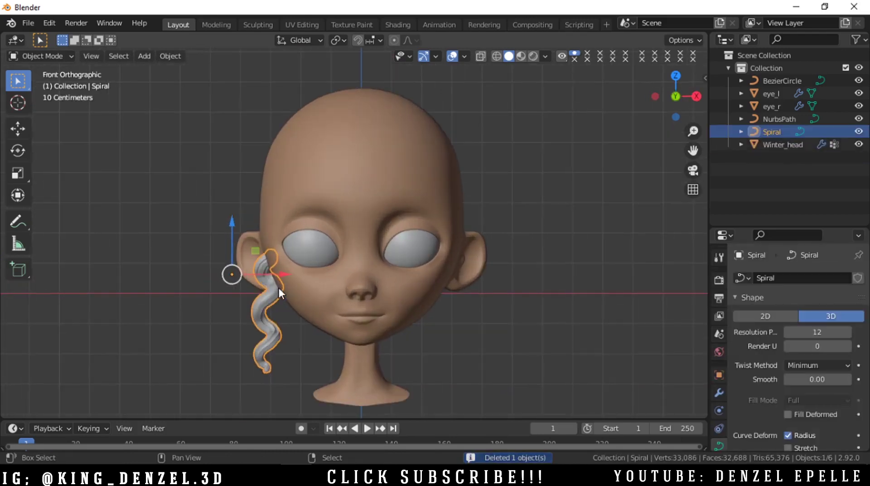
pyautogui.hotkey('shift', 'd')
pyautogui.click(462, 227)
pyautogui.press('r')
pyautogui.click(545, 210)
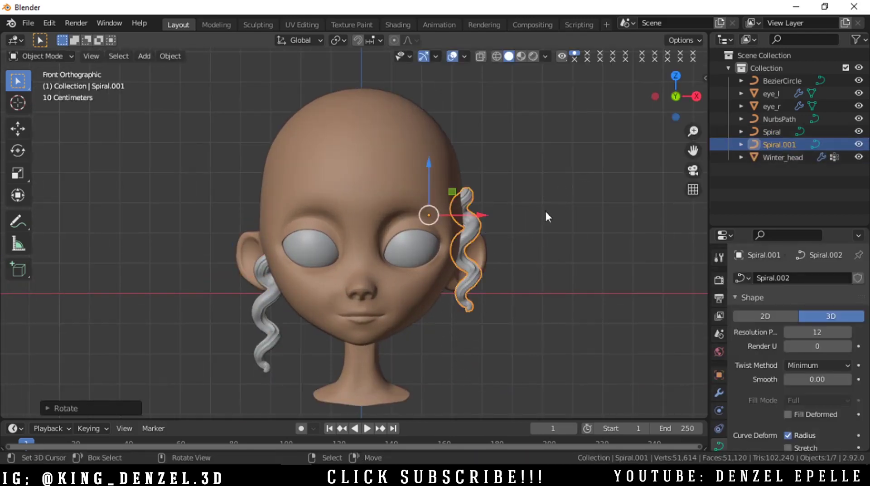
# - Move the copied curl against the head in front of the ear, and check its placement from the side and front
pyautogui.moveTo(676, 96); pyautogui.dragTo(564, 100)
pyautogui.press('g')
pyautogui.click(528, 233)
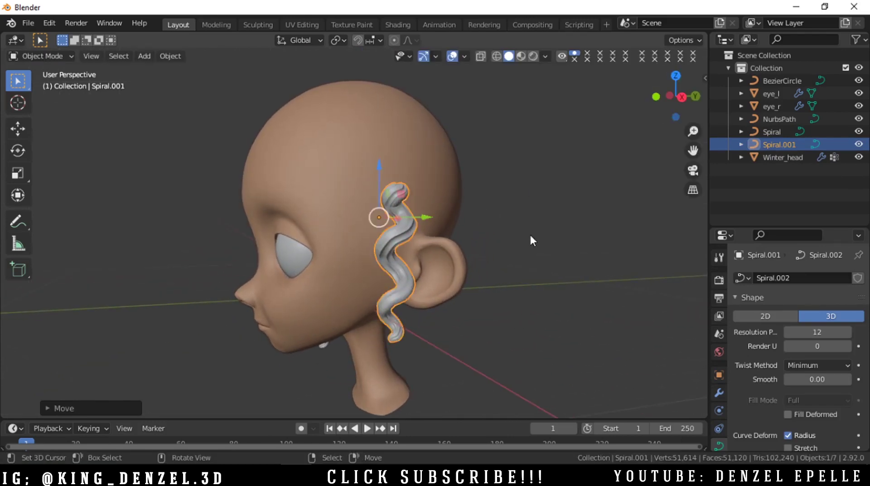
pyautogui.scroll(-3, 529, 233)
pyautogui.moveTo(676, 96)
pyautogui.mouseDown()
pyautogui.moveTo(754, 98)
pyautogui.moveTo(648, 100)
pyautogui.moveTo(664, 98)
pyautogui.mouseUp()
pyautogui.scroll(4, 348, 290)
pyautogui.scroll(-4, 348, 291)
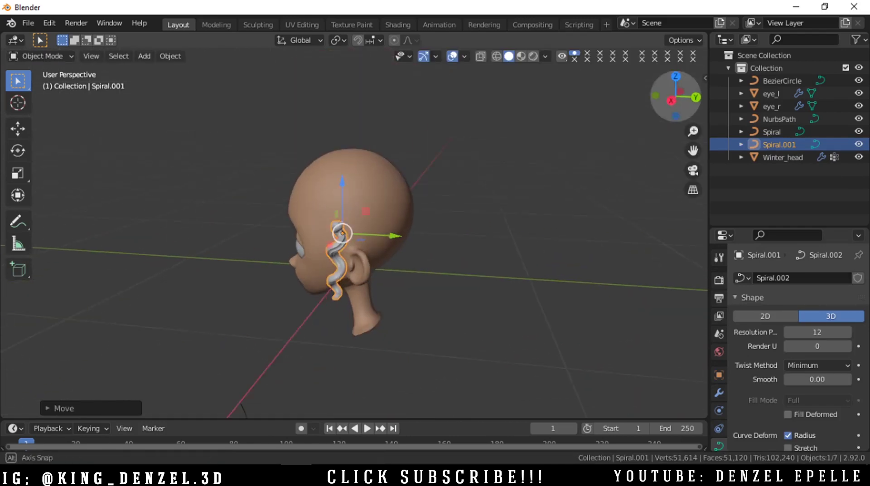
pyautogui.press('KP_1')
pyautogui.scroll(3, 471, 215)
pyautogui.scroll(-2, 472, 215)
pyautogui.click(462, 217)
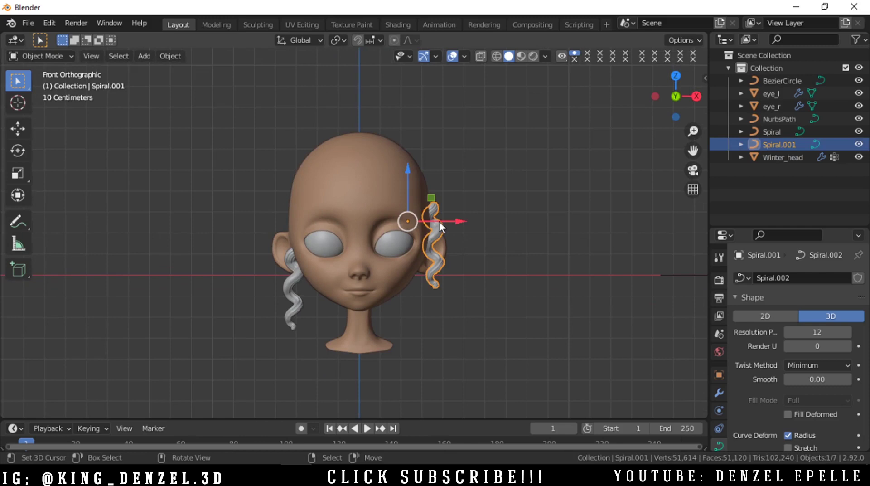
# - Duplicate the curl to the upper side of the head above the original strand, and enter Edit Mode on the copy
pyautogui.hotkey('shift', 'd')
pyautogui.click(288, 165)
pyautogui.hotkey('ctrl', 'Tab')
pyautogui.click(340, 167)
# - Widen the new curl's points in X and Y only, and stretch them along Z
pyautogui.moveTo(675, 96); pyautogui.dragTo(757, 100)
pyautogui.scroll(1, 381, 203)
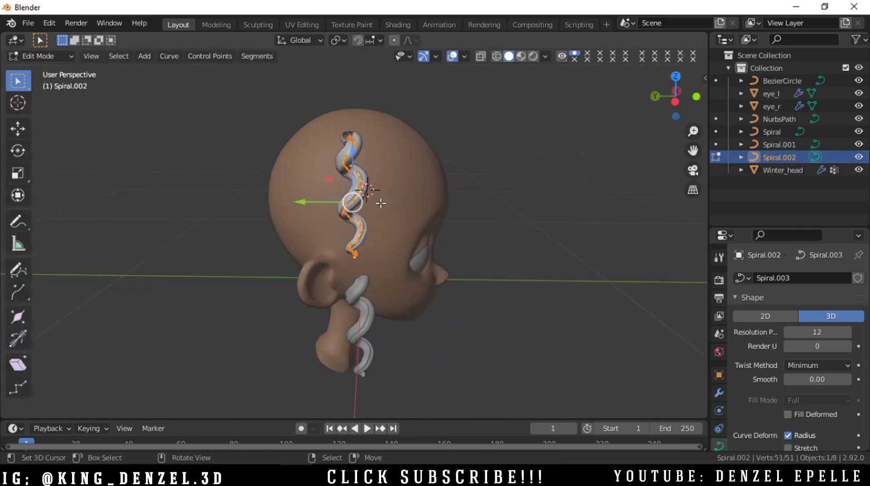
pyautogui.press('s')
pyautogui.hotkey('shift', 'z')
pyautogui.click(475, 211)
pyautogui.moveTo(675, 96); pyautogui.dragTo(609, 115)
pyautogui.press('s')
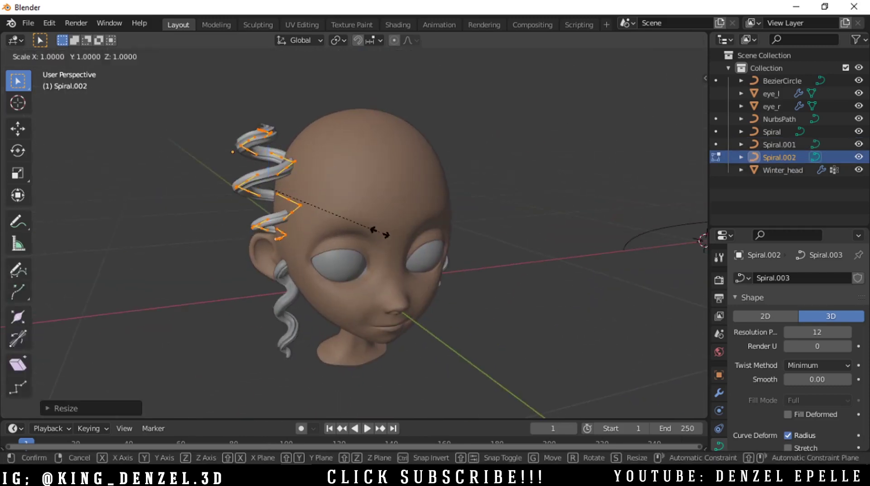
pyautogui.press('z')
pyautogui.click(417, 233)
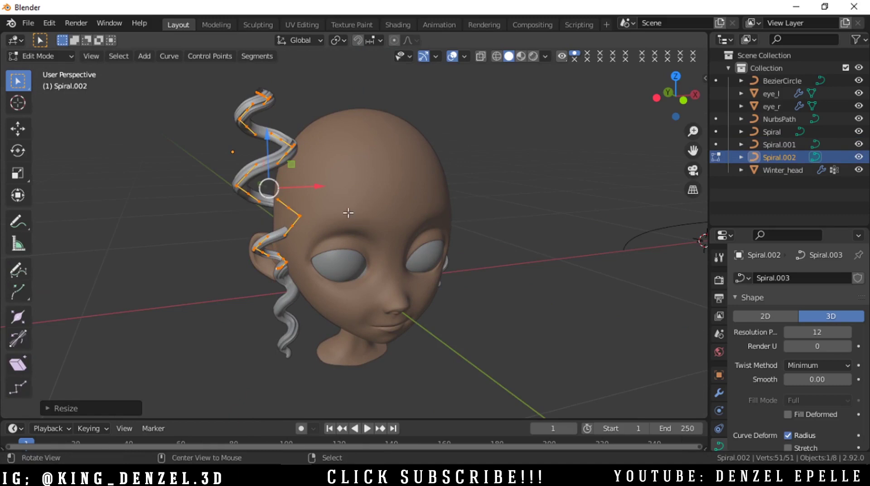
pyautogui.click(269, 103)
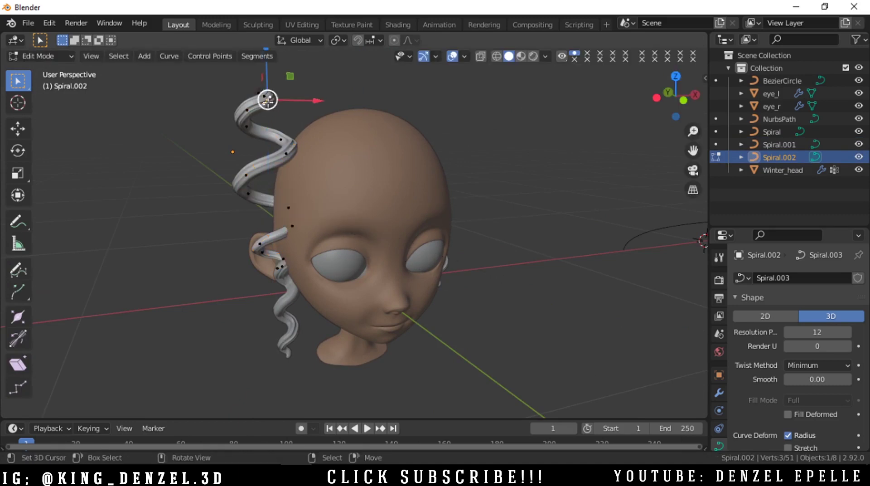
pyautogui.hotkey('alt', 's')
pyautogui.rightClick(298, 187)
pyautogui.press('s')
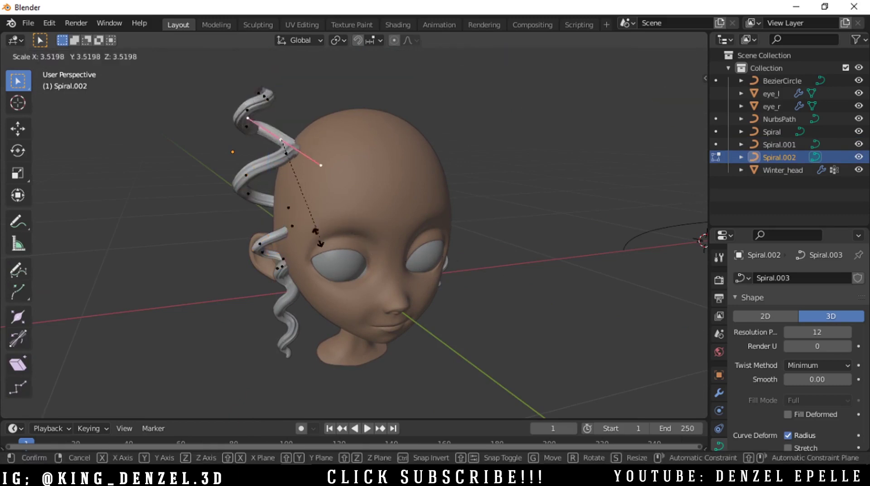
pyautogui.rightClick(273, 182)
# - Switch from the new curl to editing the BezierCircle profile, and scale up all its points to thicken the curls
pyautogui.hotkey('ctrl', 'Tab')
pyautogui.click(173, 183)
pyautogui.scroll(-3, 487, 190)
pyautogui.moveTo(689, 153); pyautogui.dragTo(545, 147)
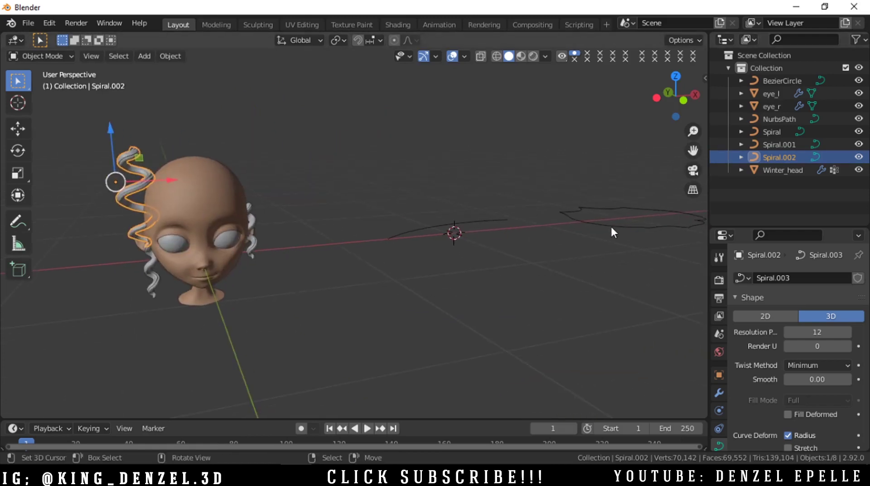
pyautogui.rightClick(611, 225)
pyautogui.press('Tab')
pyautogui.press('`')
pyautogui.click(556, 164)
pyautogui.moveTo(694, 153); pyautogui.dragTo(507, 164)
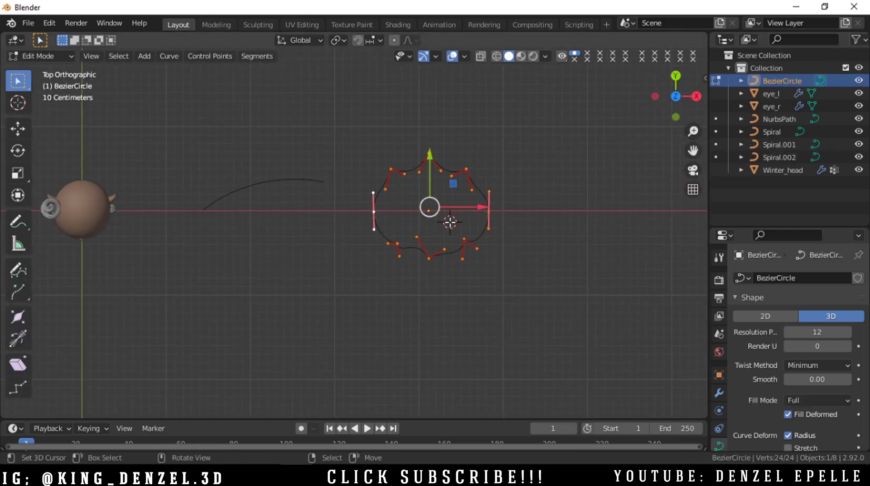
pyautogui.press('a')
pyautogui.press('s')
pyautogui.click(565, 266)
pyautogui.moveTo(676, 96); pyautogui.dragTo(236, 151)
pyautogui.scroll(8, 476, 254)
pyautogui.moveTo(692, 149); pyautogui.dragTo(543, 102)
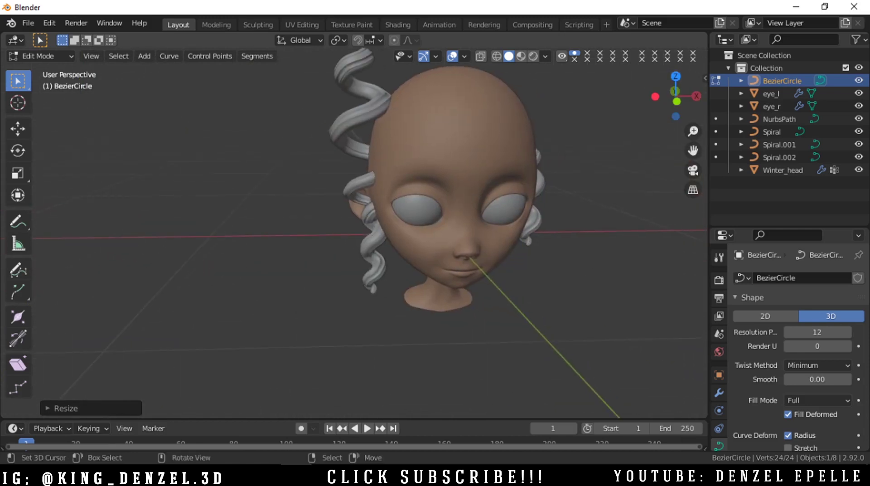
# - Rescale the BezierCircle profile's points once more, and enter Edit Mode on the upper curl, Spiral.002
pyautogui.press('s')
pyautogui.click(603, 339)
pyautogui.press('Tab')
pyautogui.rightClick(341, 155)
pyautogui.press('Tab')
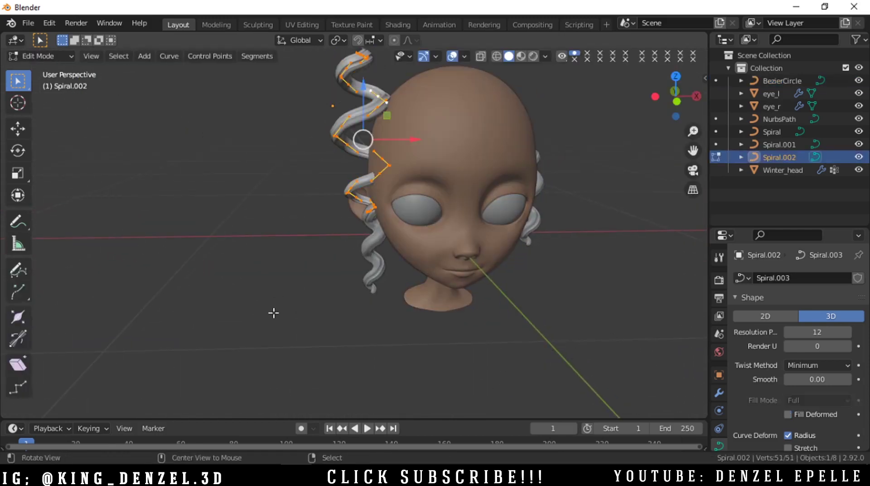
# - Try to change the thickness of all the upper curl's control points with Shrink/Fatten
pyautogui.hotkey('alt', 's')
pyautogui.click(385, 213)
pyautogui.hotkey('alt', 's')
pyautogui.click(385, 209)
pyautogui.hotkey('alt', 's')
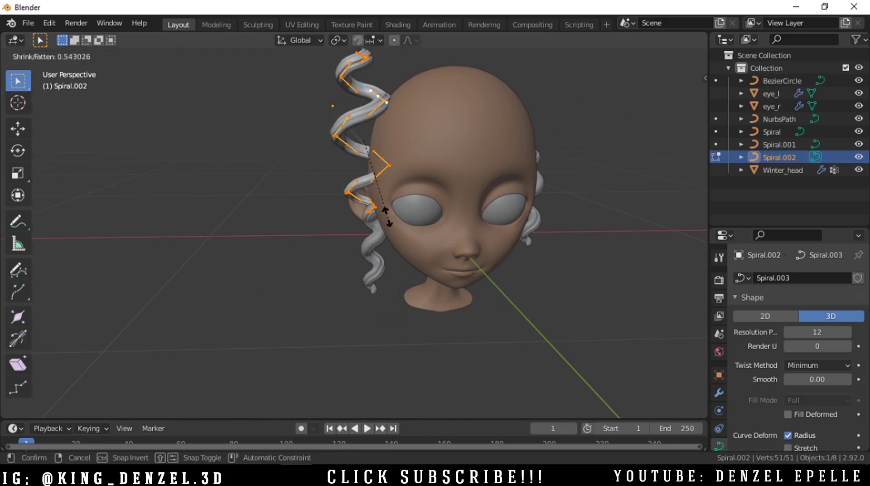
pyautogui.press('Escape')
# - Set the handle type of the upper curl's points, and try the Radius transform on all of them
pyautogui.moveTo(386, 216)
pyautogui.mouseDown(button='middle')
pyautogui.moveTo(460, 138)
pyautogui.moveTo(380, 204)
pyautogui.mouseUp(button='middle')
pyautogui.press('v')
pyautogui.click(317, 162)
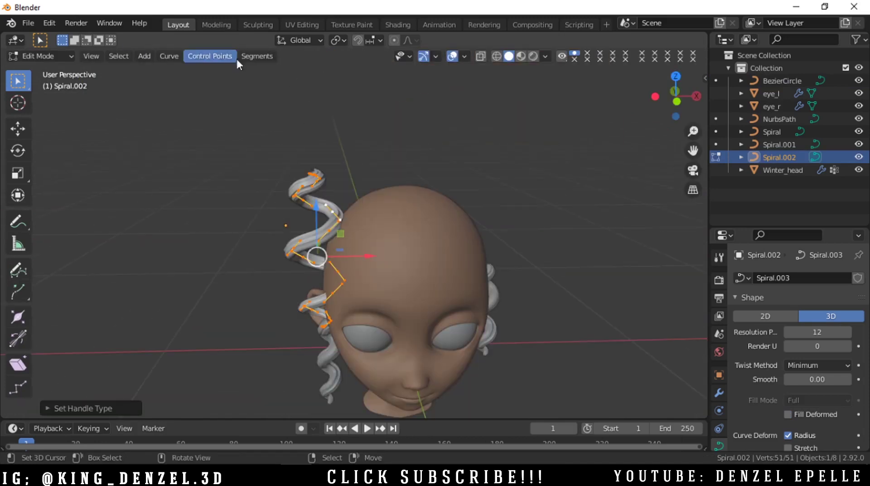
pyautogui.click(179, 55)
pyautogui.moveTo(187, 67)
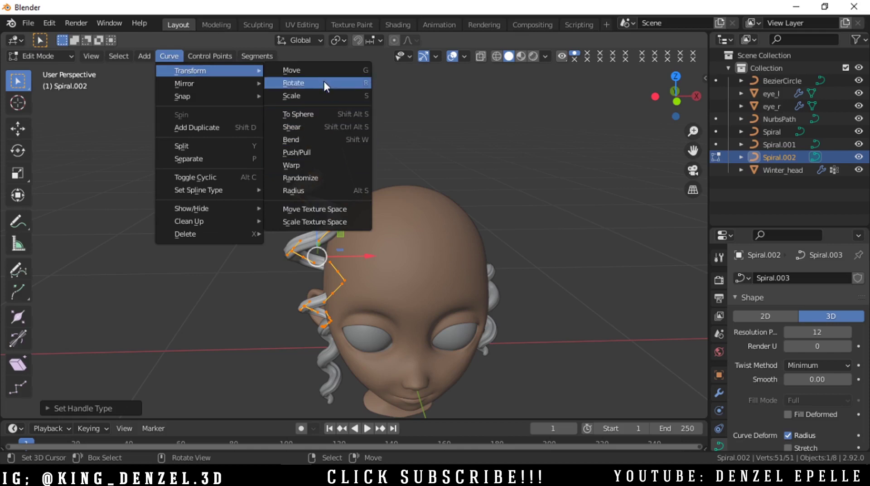
pyautogui.click(306, 191)
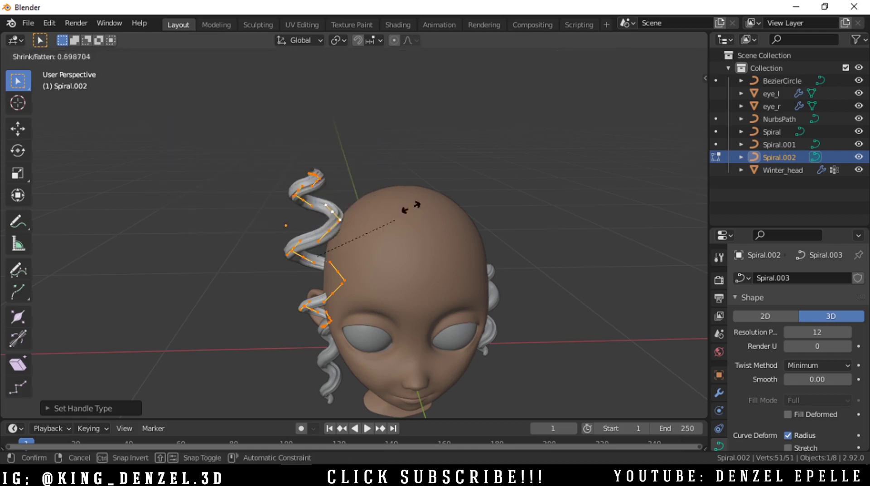
pyautogui.rightClick(504, 191)
# - Select a single control point on the curl's upper turn, and try to scale it and change its radius
pyautogui.scroll(5, 408, 195)
pyautogui.rightClick(303, 182)
pyautogui.press('s')
pyautogui.rightClick(350, 213)
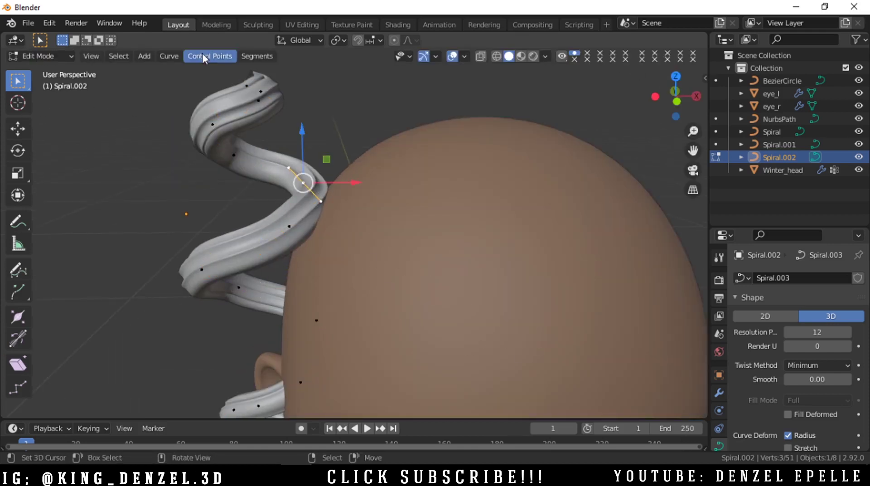
pyautogui.click(204, 54)
pyautogui.moveTo(169, 56)
pyautogui.moveTo(191, 71)
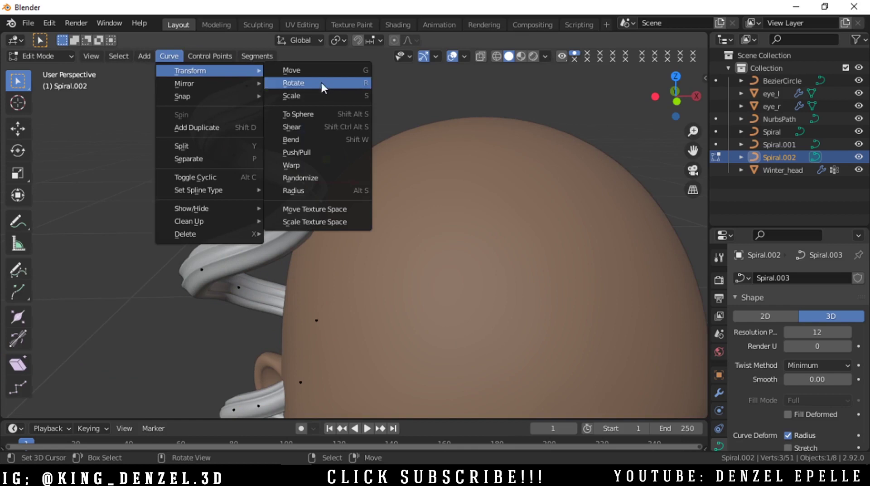
pyautogui.click(305, 191)
pyautogui.rightClick(4, 357)
# - Try the Radius tool on the same control point, and return to Object Mode
pyautogui.scroll(-5, 36, 382)
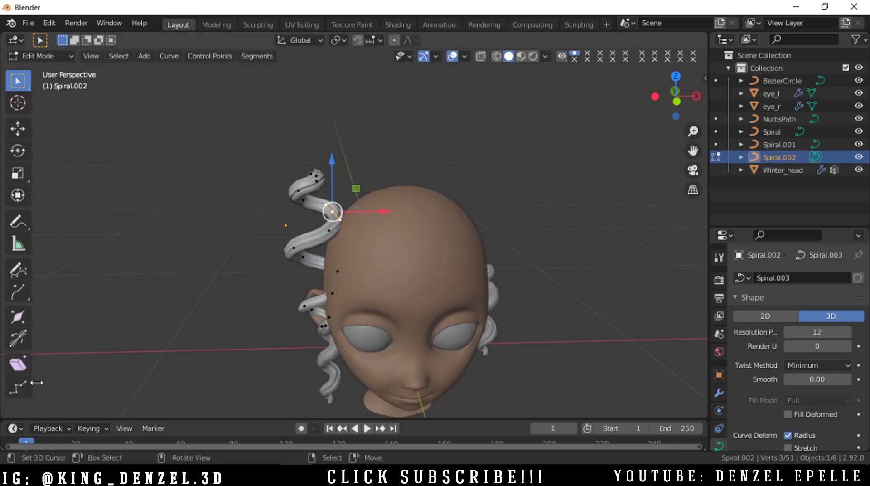
pyautogui.click(18, 317)
pyautogui.moveTo(331, 208); pyautogui.dragTo(326, 299)
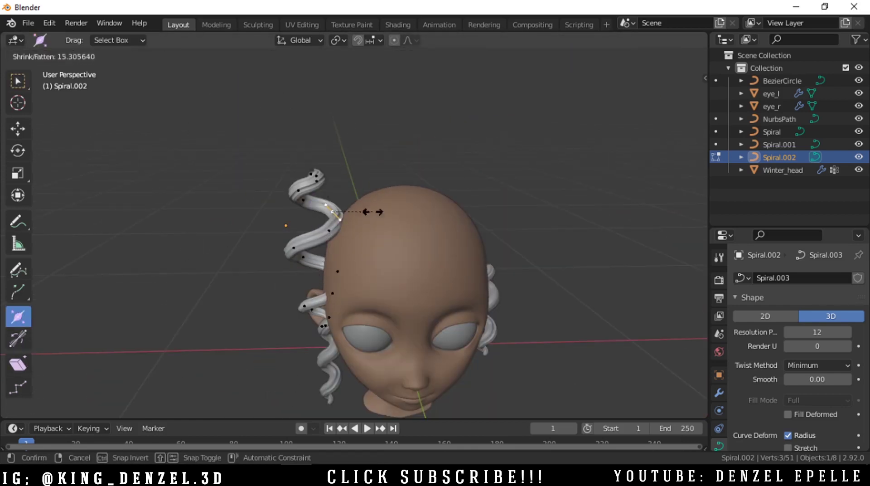
pyautogui.moveTo(373, 211); pyautogui.dragTo(381, 212)
pyautogui.press('Tab')
# - Select the upper curl from a side view and move it down beside the ear
pyautogui.scroll(4, 123, 288)
pyautogui.click(123, 287)
pyautogui.scroll(-6, 285, 229)
pyautogui.moveTo(676, 96); pyautogui.dragTo(732, 70)
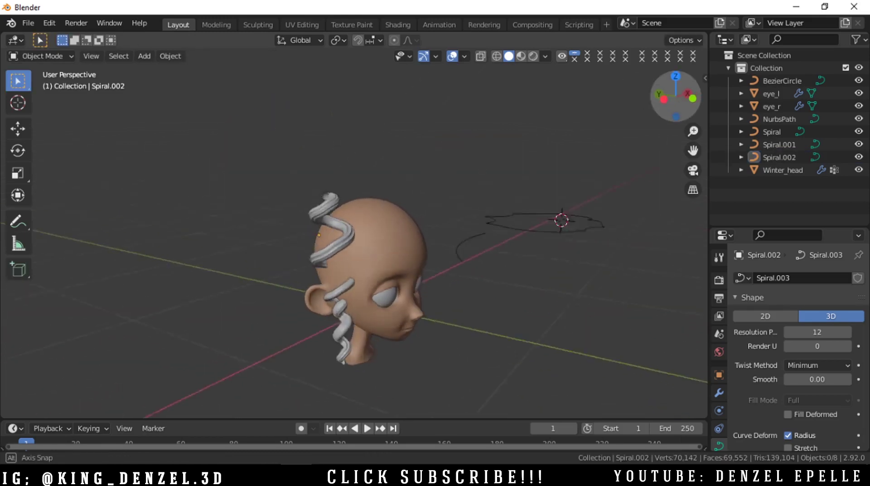
pyautogui.scroll(4, 311, 249)
pyautogui.click(312, 249)
pyautogui.scroll(-4, 403, 238)
pyautogui.scroll(3, 404, 238)
pyautogui.press('g')
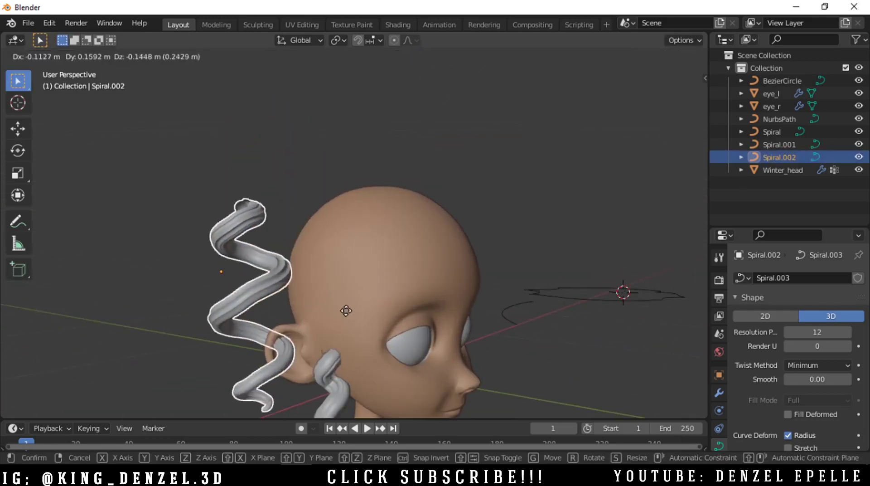
pyautogui.click(376, 298)
# - Try a free rotation of the moved curl, and delete the curl Spiral.002
pyautogui.scroll(1, 376, 298)
pyautogui.scroll(-4, 376, 298)
pyautogui.press('r')
pyautogui.press('r')
pyautogui.rightClick(273, 242)
pyautogui.press('x')
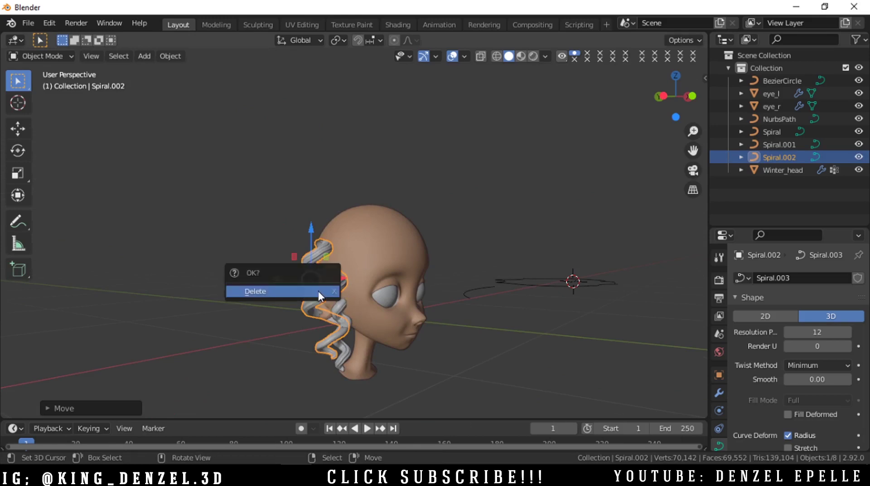
pyautogui.click(319, 291)
# - Show the head from the front, select the Spiral.001 curl and clear its NurbsPath taper object
pyautogui.moveTo(670, 97); pyautogui.dragTo(647, 157)
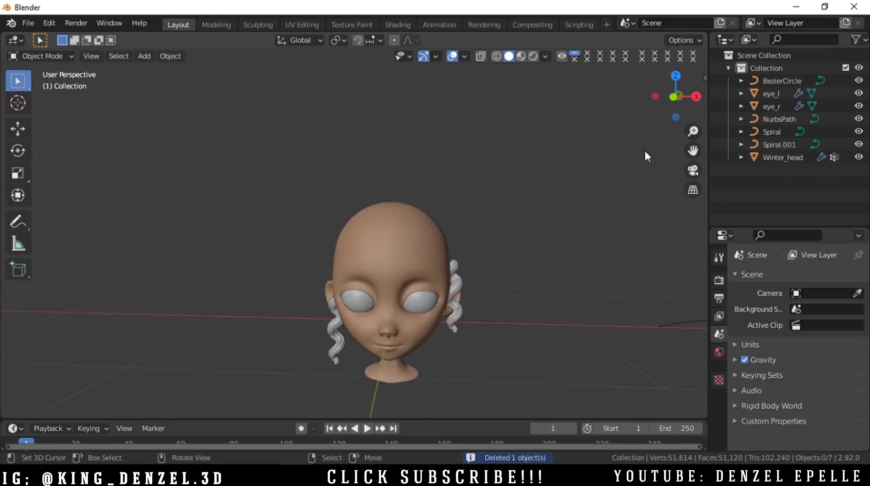
pyautogui.click(673, 99)
pyautogui.click(655, 96)
pyautogui.click(655, 97)
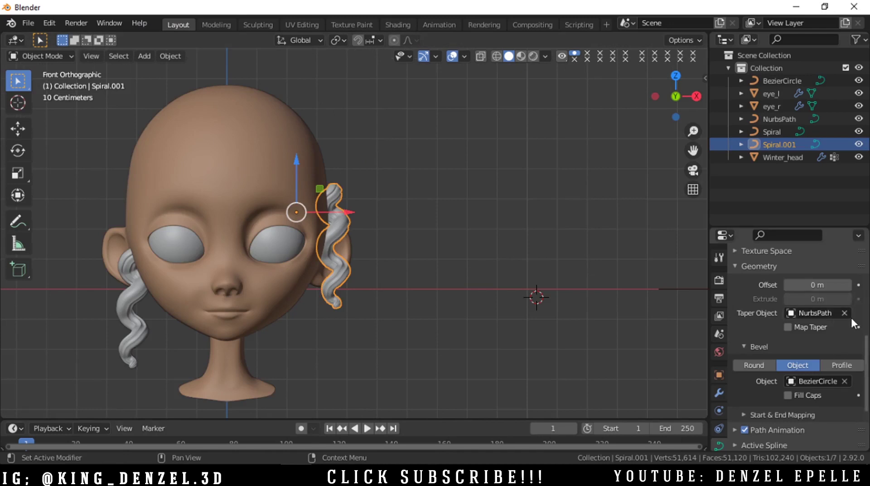
pyautogui.click(844, 312)
# - Enter Edit Mode on the Spiral.001 curl and shrink the radius of all its points to reduce its oversized volume
pyautogui.scroll(-10, 519, 227)
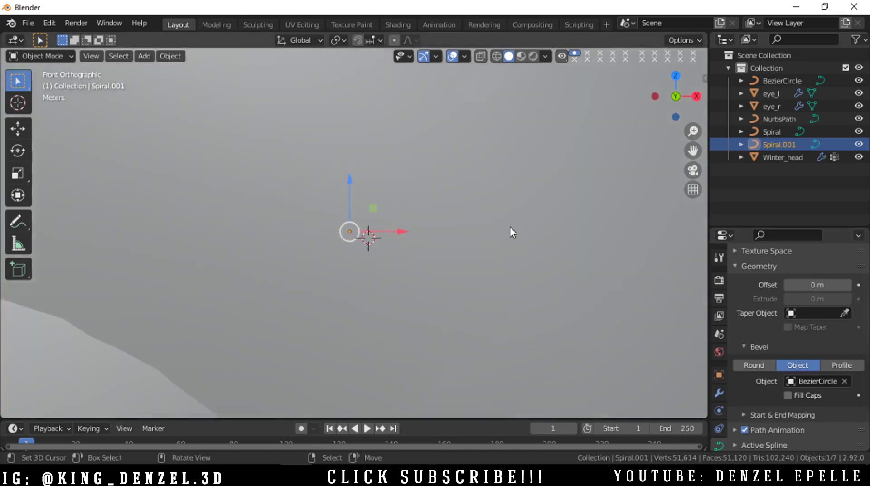
pyautogui.scroll(-8, 366, 218)
pyautogui.hotkey('ctrl', 'Tab')
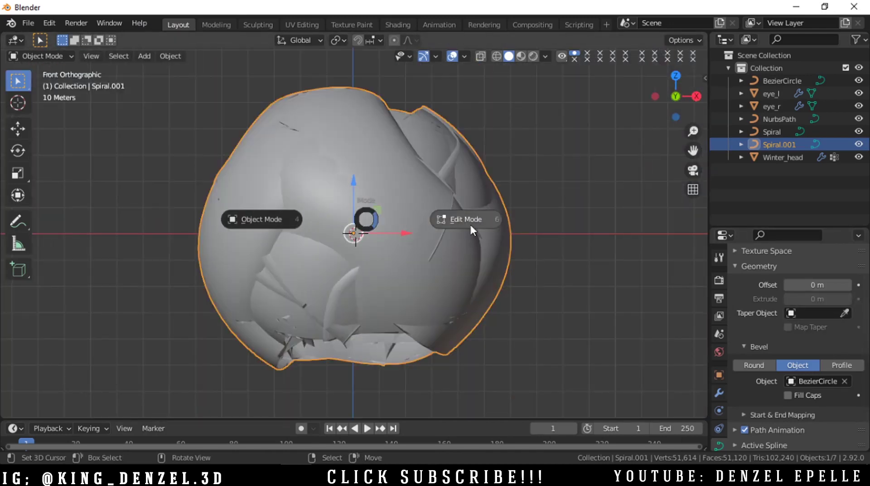
pyautogui.click(469, 222)
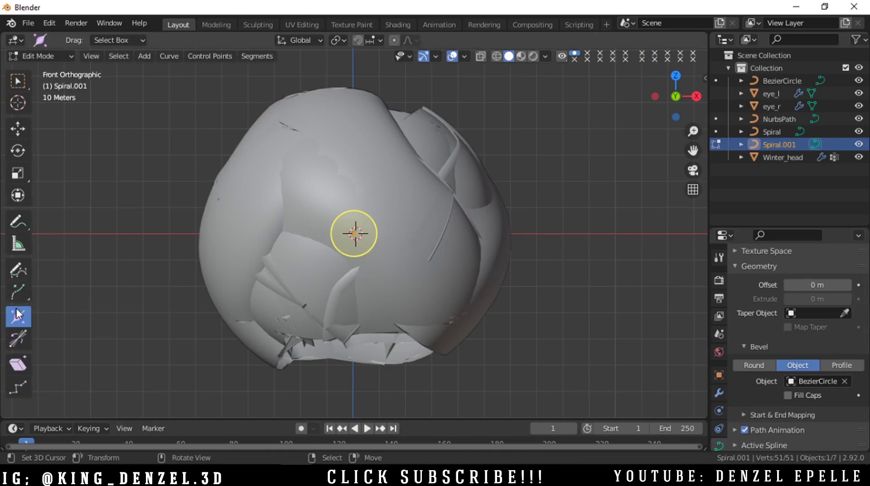
pyautogui.click(19, 83)
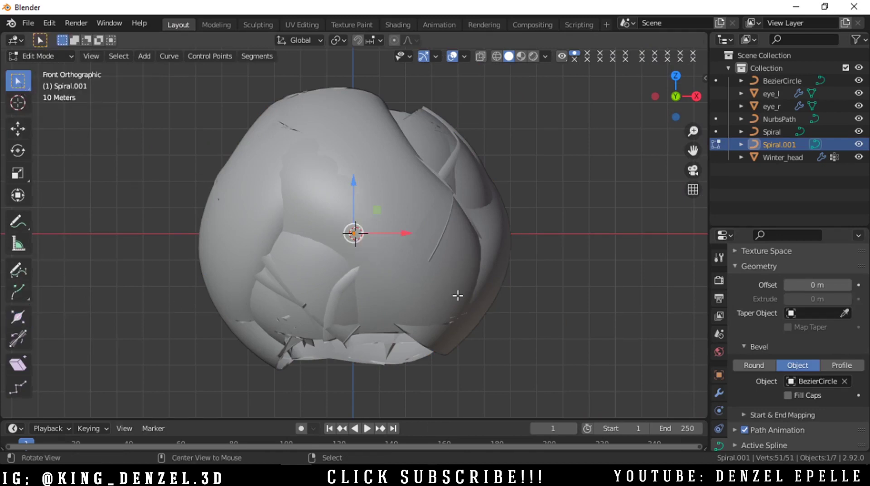
pyautogui.press('s')
pyautogui.click(361, 236)
pyautogui.scroll(4, 360, 235)
pyautogui.hotkey('ctrl', 'a')
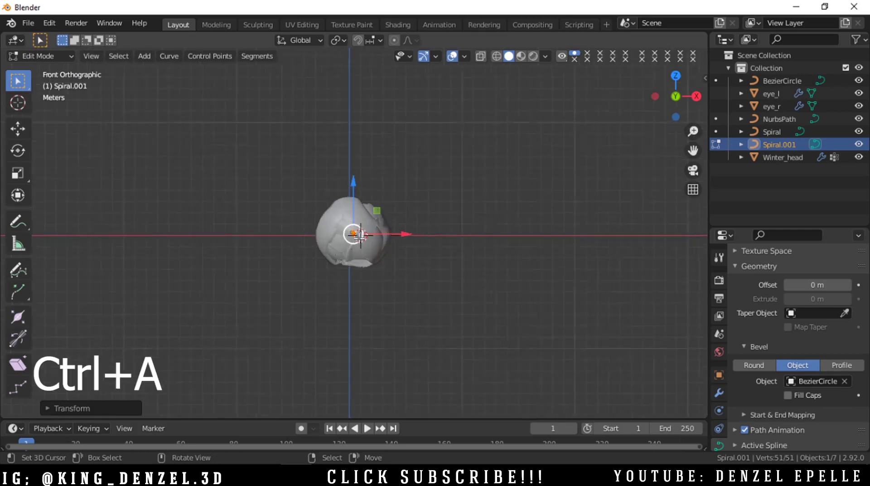
pyautogui.scroll(3, 360, 236)
pyautogui.hotkey('alt', 's')
pyautogui.click(356, 242)
# - Shrink the radius of all the curl's points further until it forms a slim strand beside the ear
pyautogui.scroll(10, 353, 243)
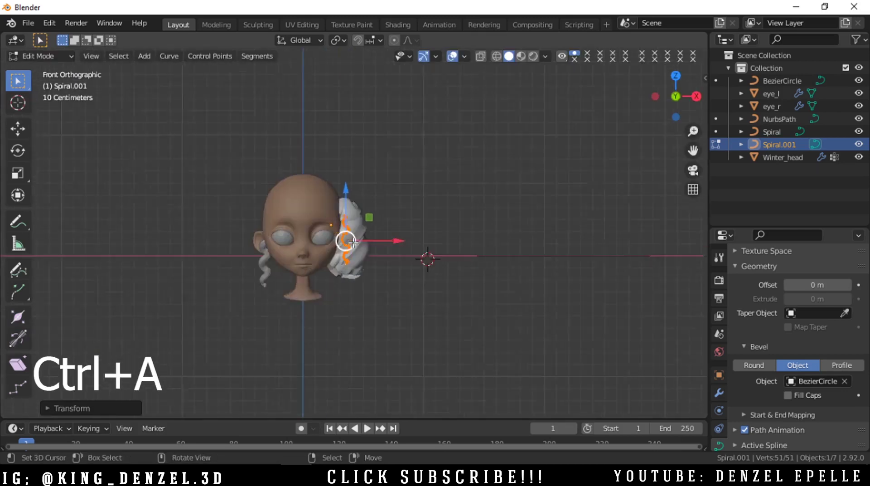
pyautogui.scroll(5, 353, 243)
pyautogui.hotkey('alt', 's')
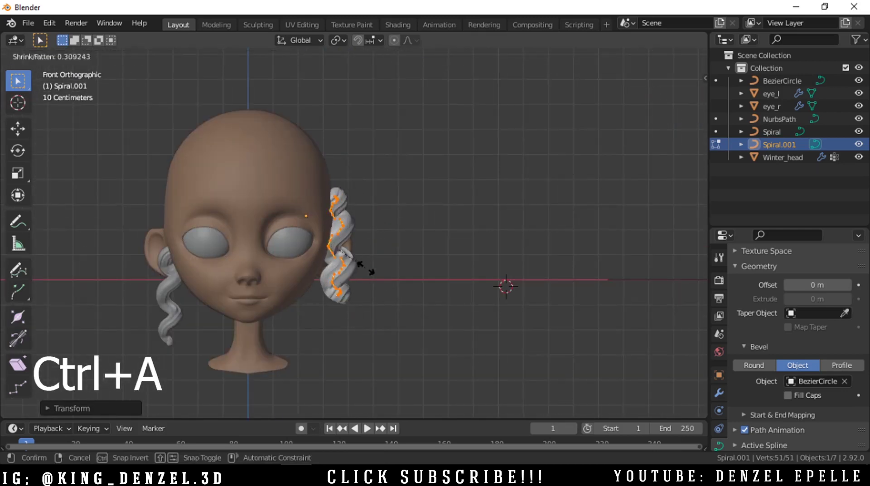
pyautogui.click(368, 269)
pyautogui.scroll(5, 363, 265)
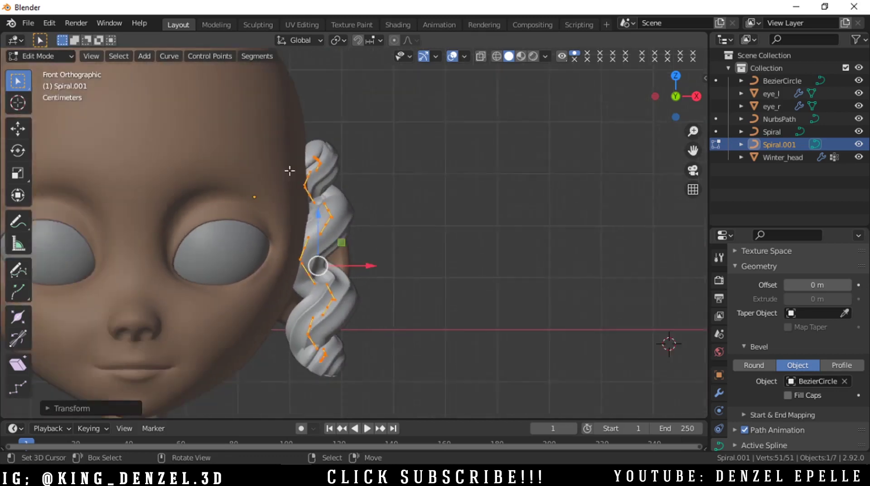
pyautogui.moveTo(693, 151); pyautogui.dragTo(707, 55)
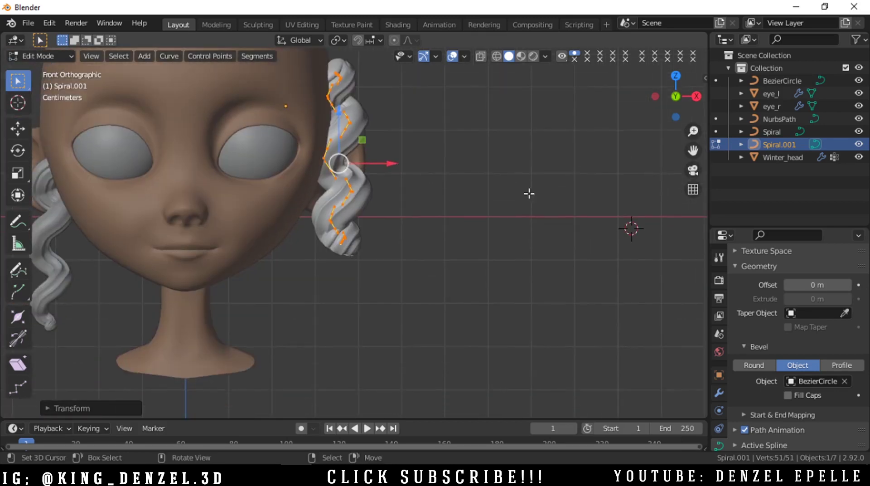
pyautogui.scroll(2, 463, 319)
pyautogui.hotkey('alt', 's')
pyautogui.click(423, 229)
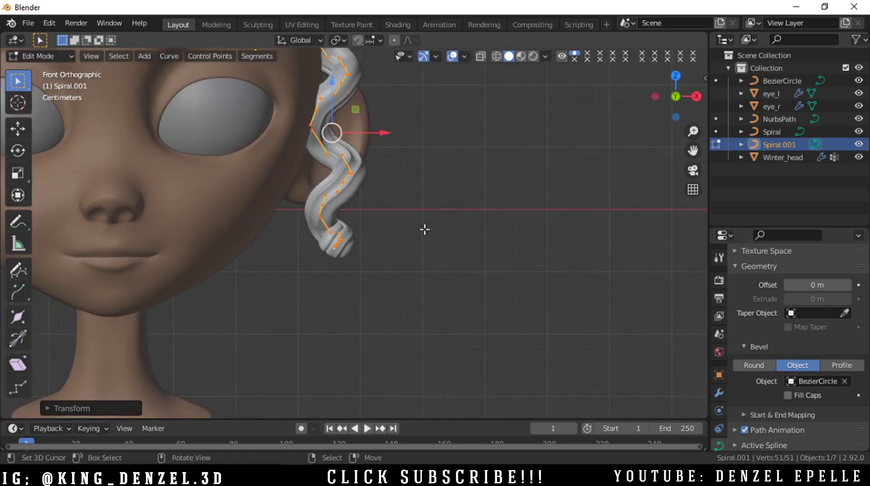
# - Inspect the curl's lower tip up close and select its end control point, test-moving the neighbouring points to identify it
pyautogui.moveTo(424, 229); pyautogui.dragTo(684, 164, button='middle')
pyautogui.moveTo(675, 96)
pyautogui.mouseDown()
pyautogui.moveTo(627, 123)
pyautogui.moveTo(664, 125)
pyautogui.moveTo(689, 107)
pyautogui.mouseUp()
pyautogui.scroll(5, 408, 240)
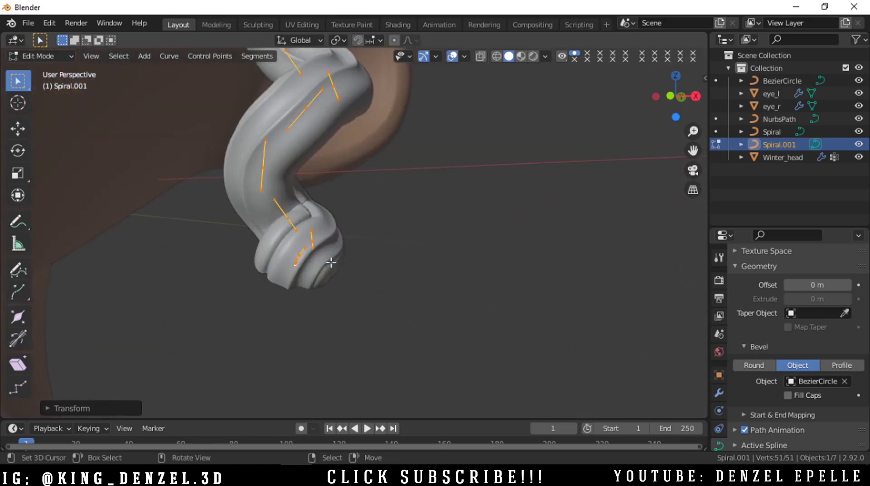
pyautogui.moveTo(647, 101); pyautogui.dragTo(566, 344, button='middle')
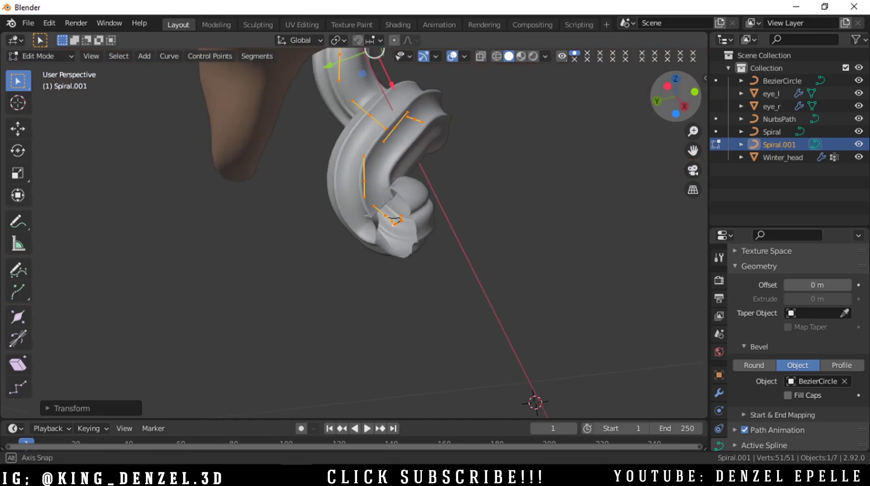
pyautogui.scroll(5, 528, 172)
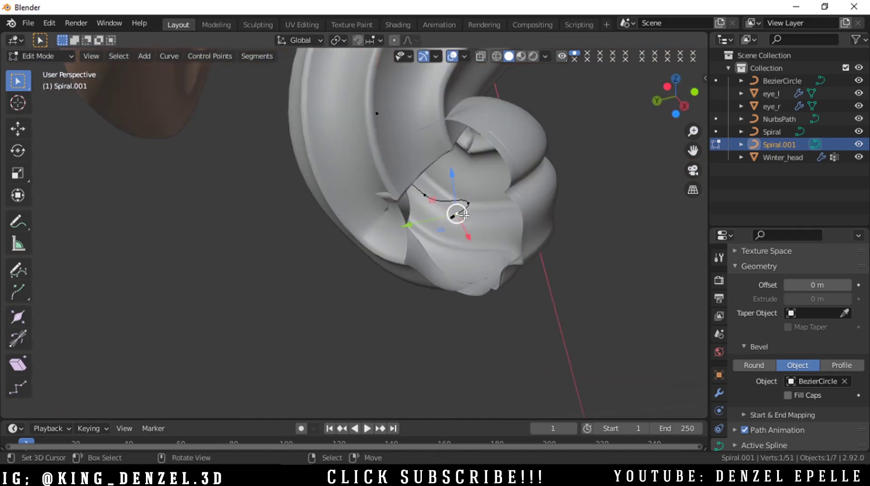
pyautogui.press('g')
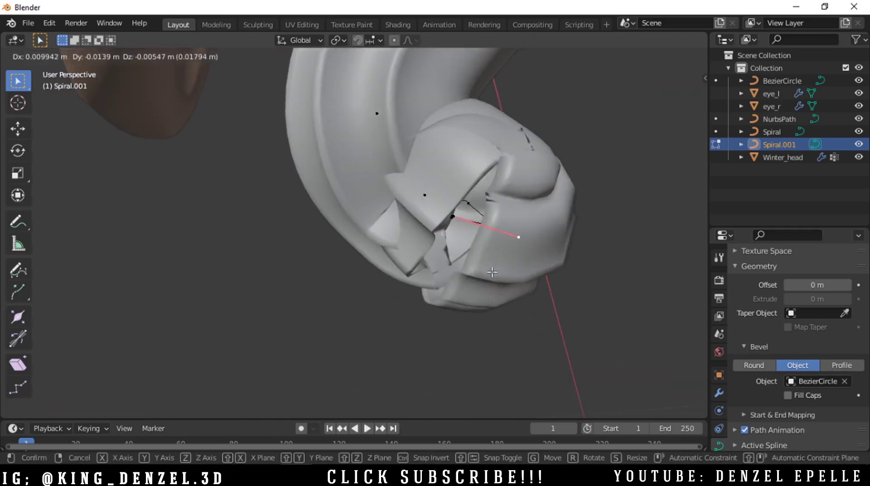
pyautogui.rightClick(475, 257)
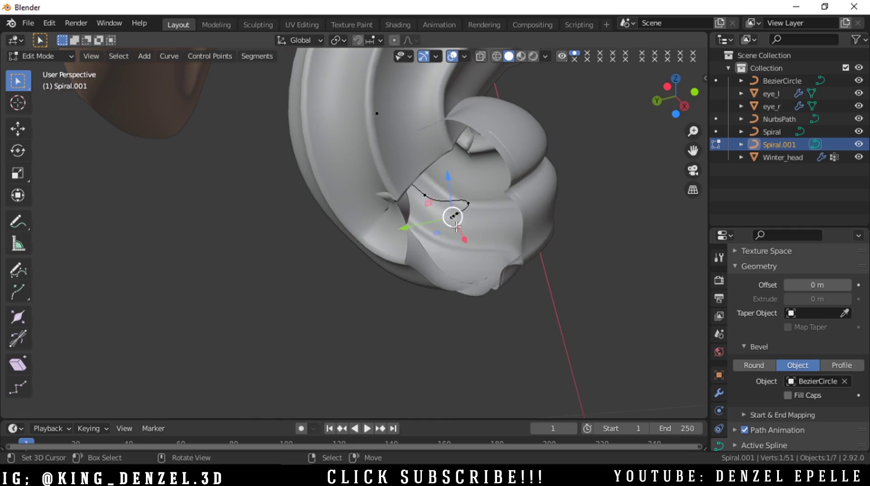
pyautogui.press('g')
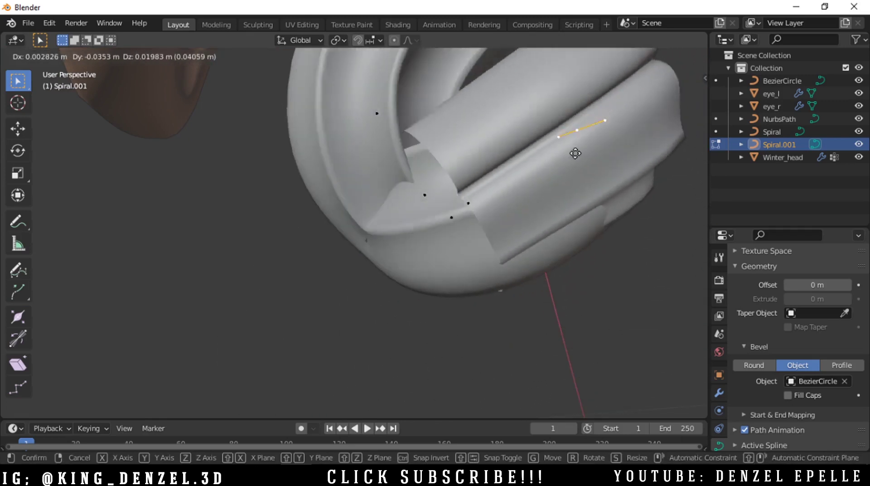
pyautogui.click(509, 155)
pyautogui.press('g')
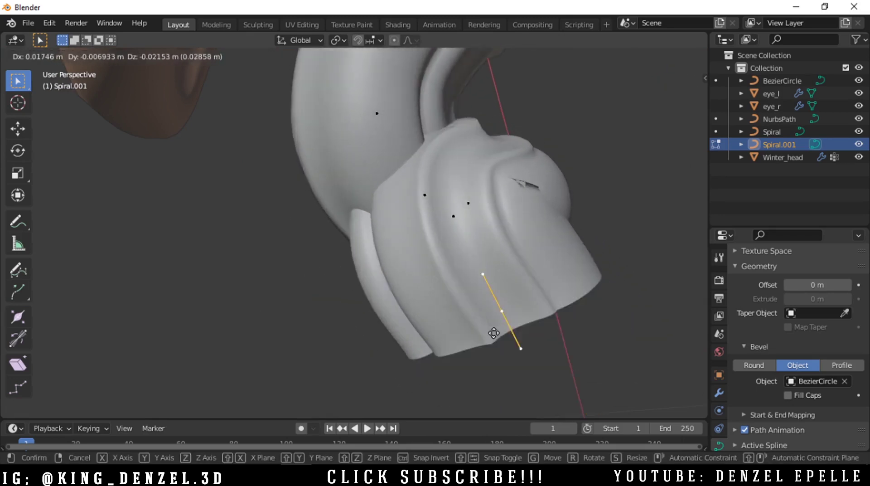
pyautogui.click(493, 332)
pyautogui.moveTo(493, 331); pyautogui.dragTo(455, 257, button='middle')
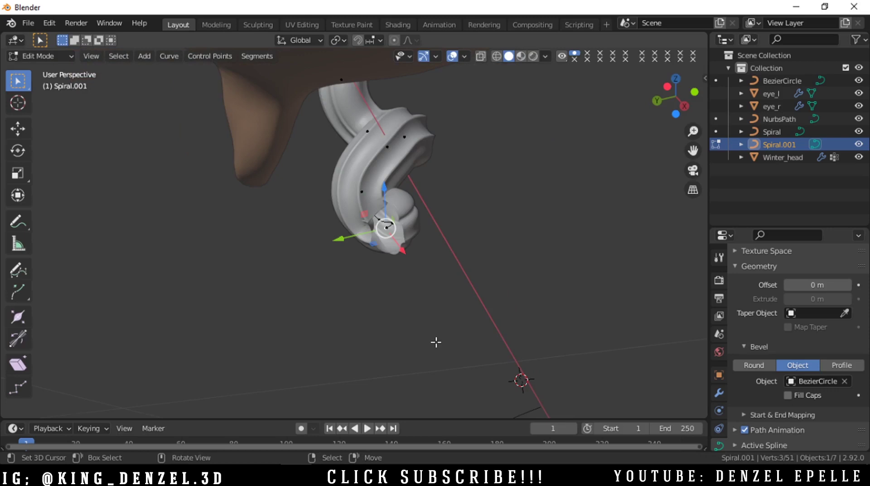
# - Shrink the end point's radius with proportional editing enabled to taper the curl's lower end, and return to Object Mode in front view
pyautogui.hotkey('alt', 's')
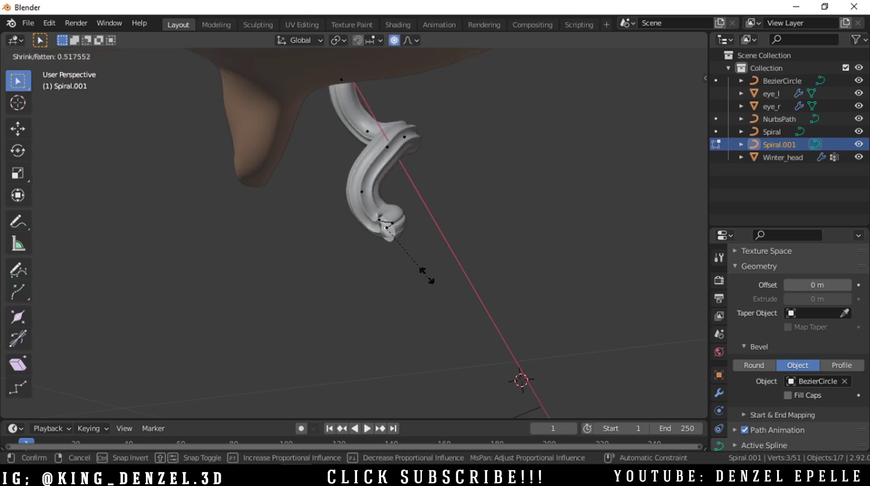
pyautogui.scroll(5, 417, 245)
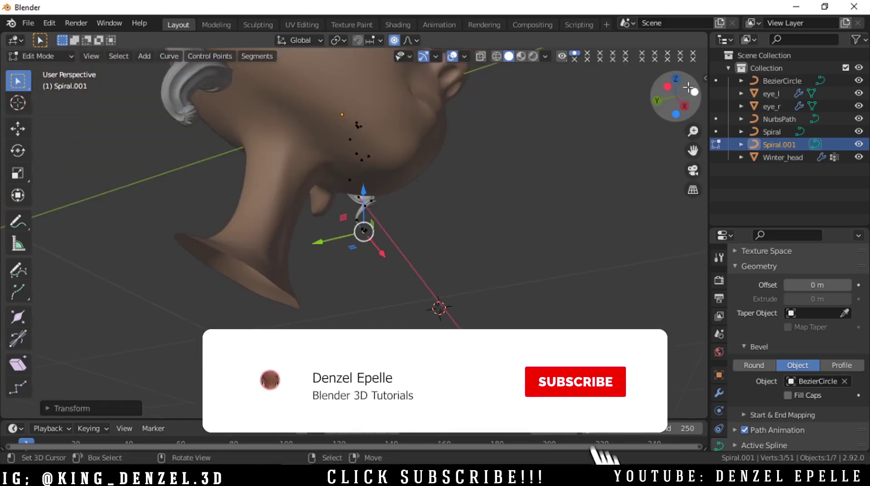
pyautogui.moveTo(688, 87); pyautogui.dragTo(585, 146)
pyautogui.scroll(-4, 434, 219)
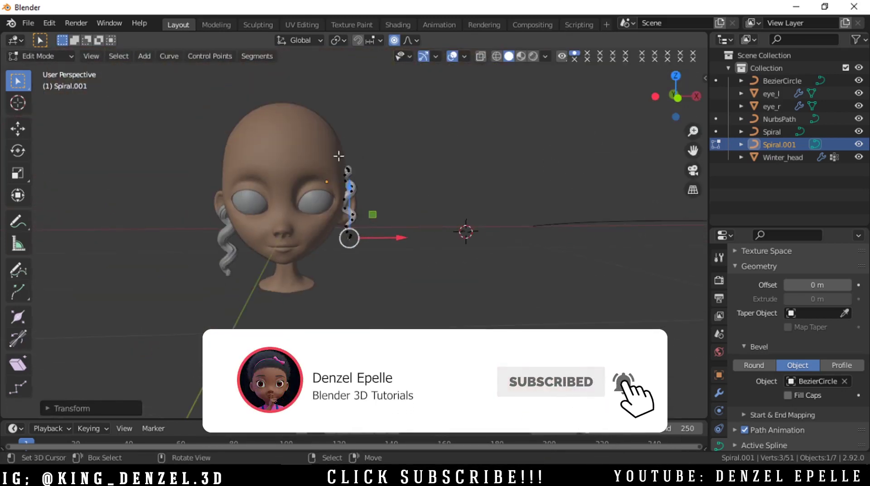
pyautogui.press('KP_1')
pyautogui.scroll(7, 374, 204)
pyautogui.scroll(-2, 374, 204)
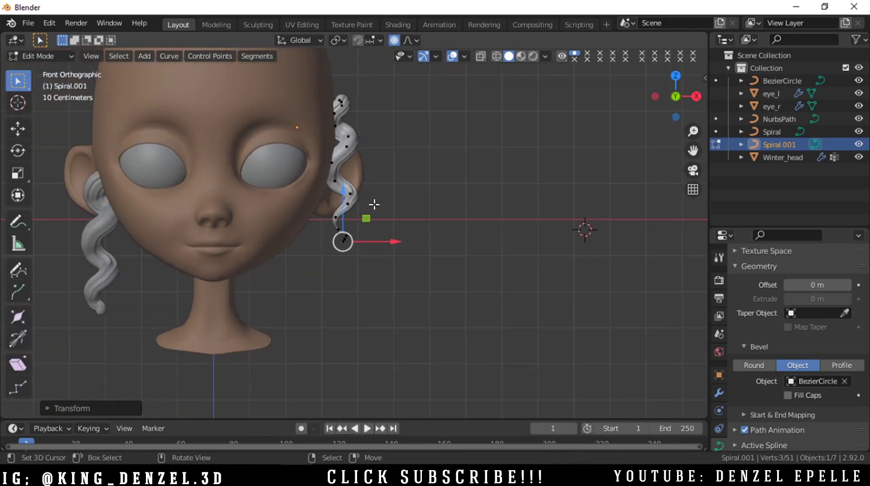
pyautogui.click(300, 218)
pyautogui.scroll(-3, 347, 184)
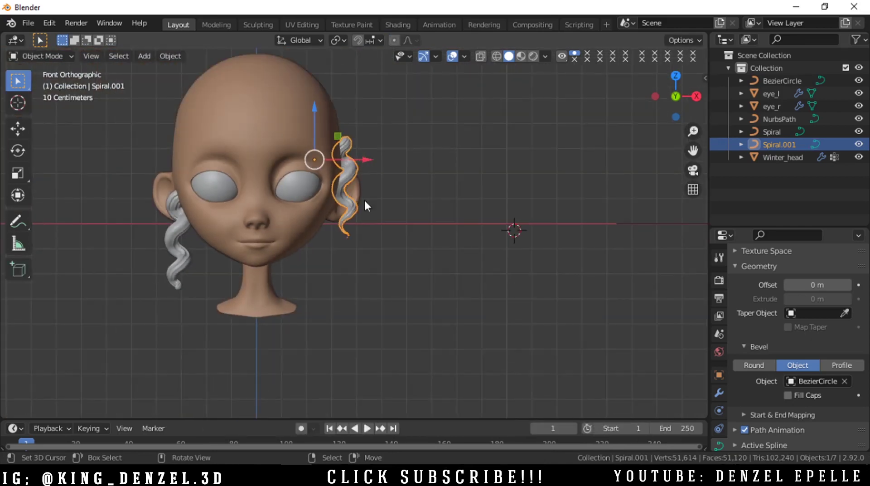
pyautogui.scroll(-2, 367, 205)
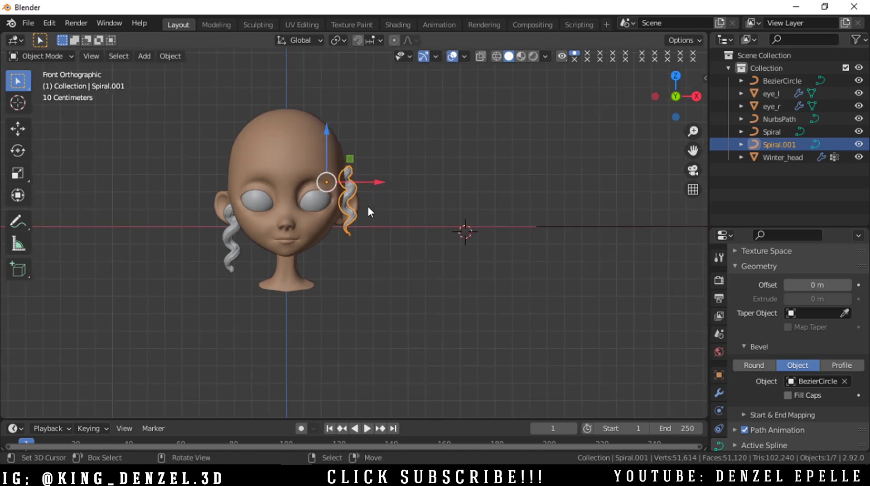
# - Duplicate the tapered curl to the opposite side of the head above the other strand, and enlarge the copy
pyautogui.hotkey('shift', 'd')
pyautogui.click(218, 184)
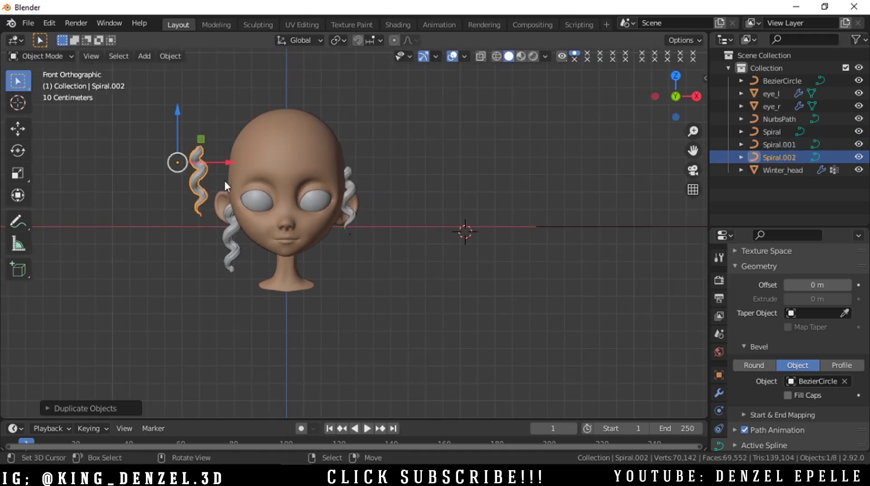
pyautogui.press('s')
pyautogui.click(271, 217)
# - Rotate the enlarged copy so its lower end points outward, and move it against the upper side of the head
pyautogui.scroll(1, 294, 234)
pyautogui.press('r')
pyautogui.click(320, 249)
pyautogui.press('g')
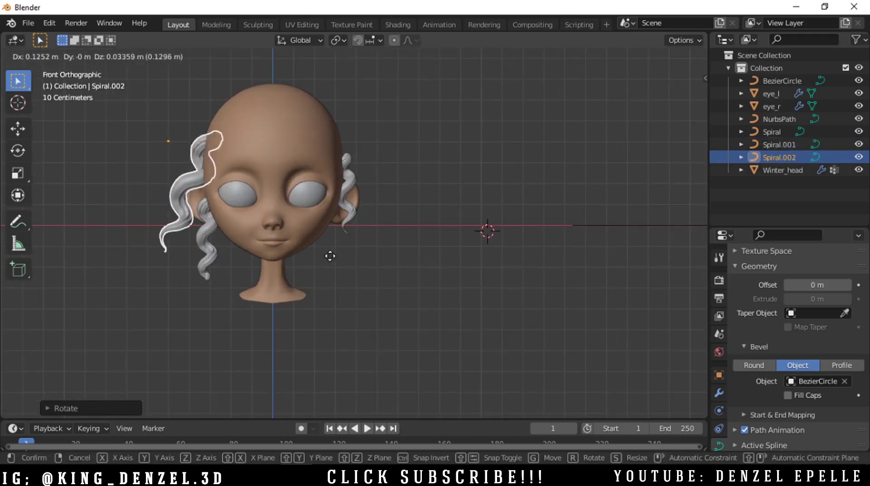